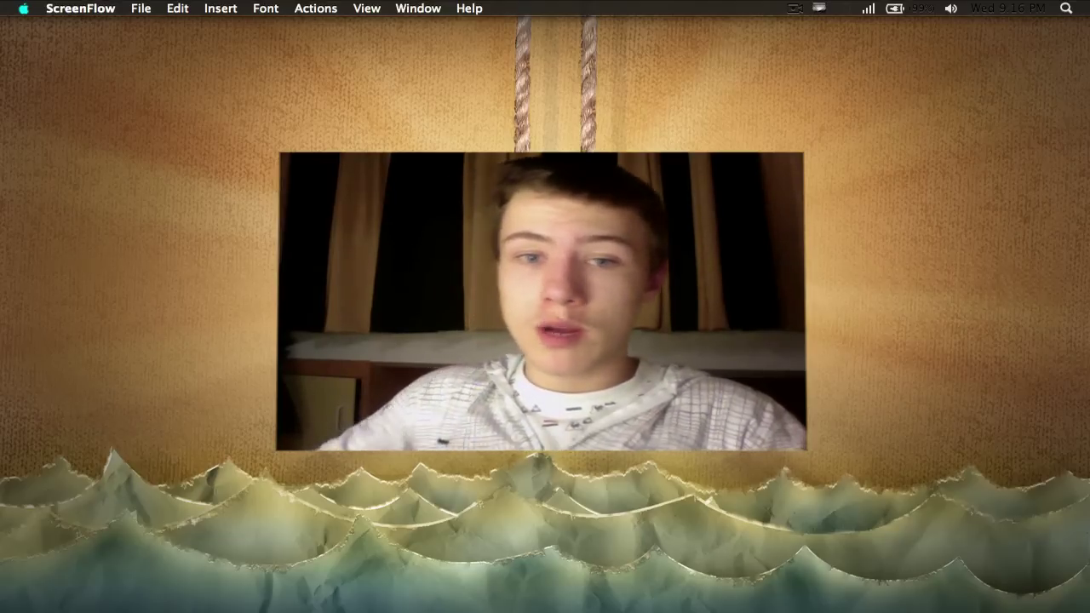
# Step: Switch to Firefox and bring its open Google window to the front
pyautogui.moveTo(310, 593)
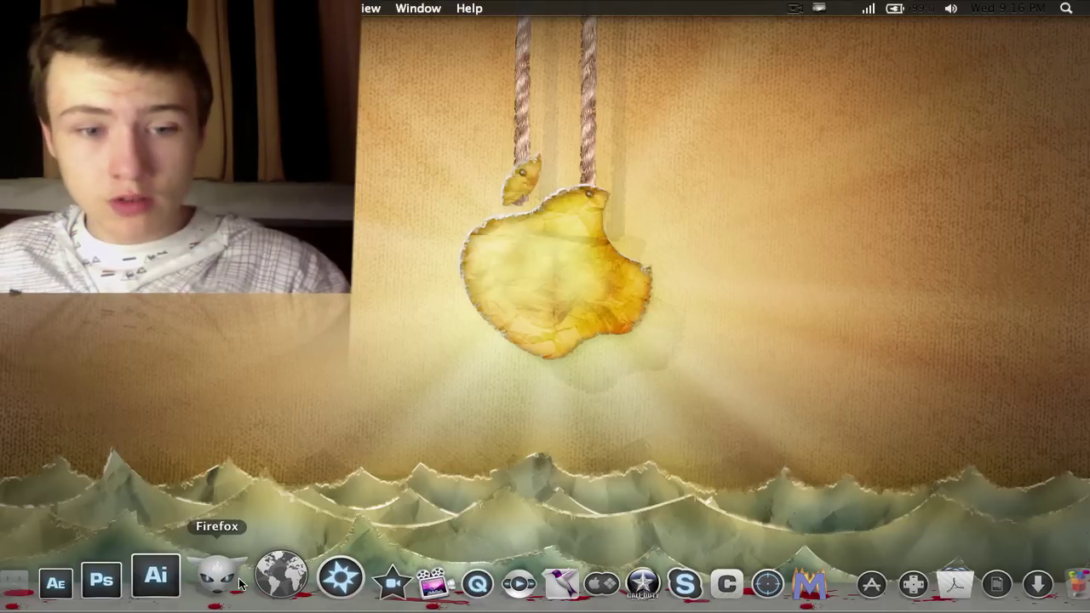
pyautogui.click(239, 583)
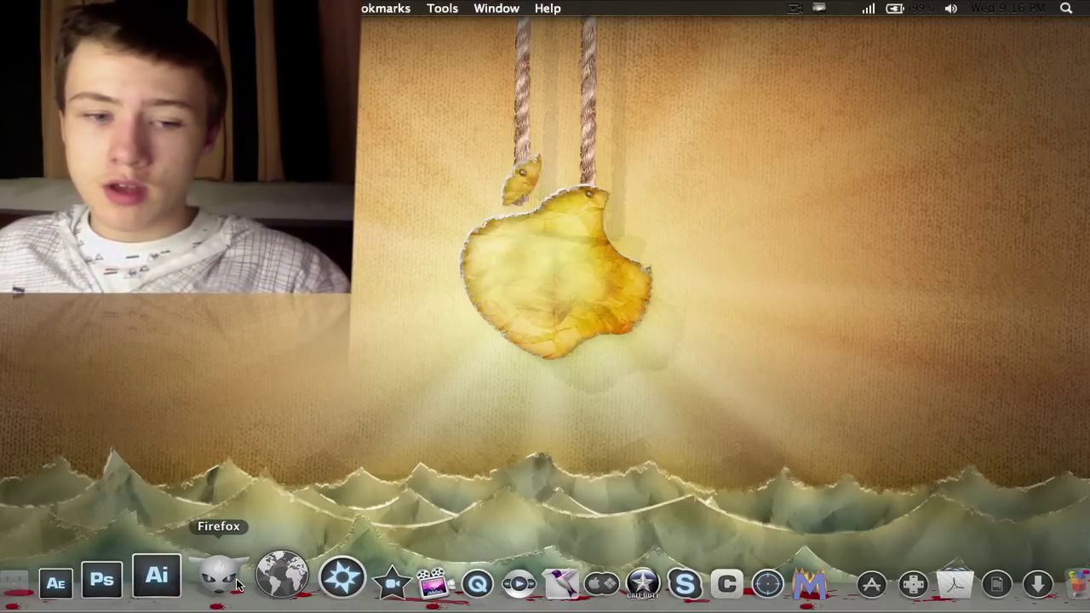
pyautogui.click(240, 582)
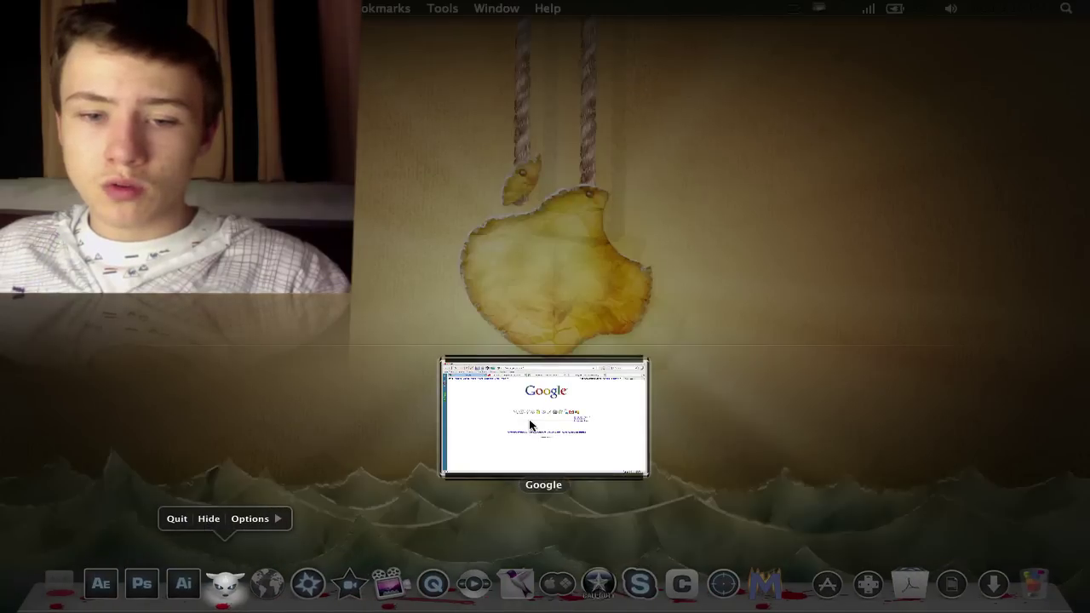
pyautogui.click(529, 419)
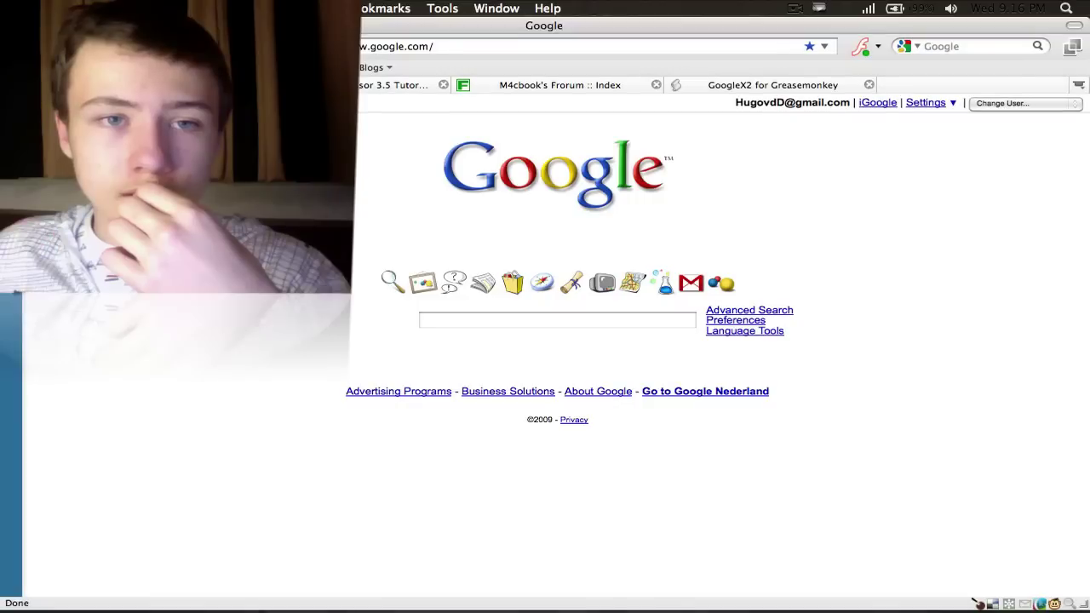
# Step: Open the Firefox add-ons manager, move its window aside and show the installed extensions
pyautogui.click(445, 7)
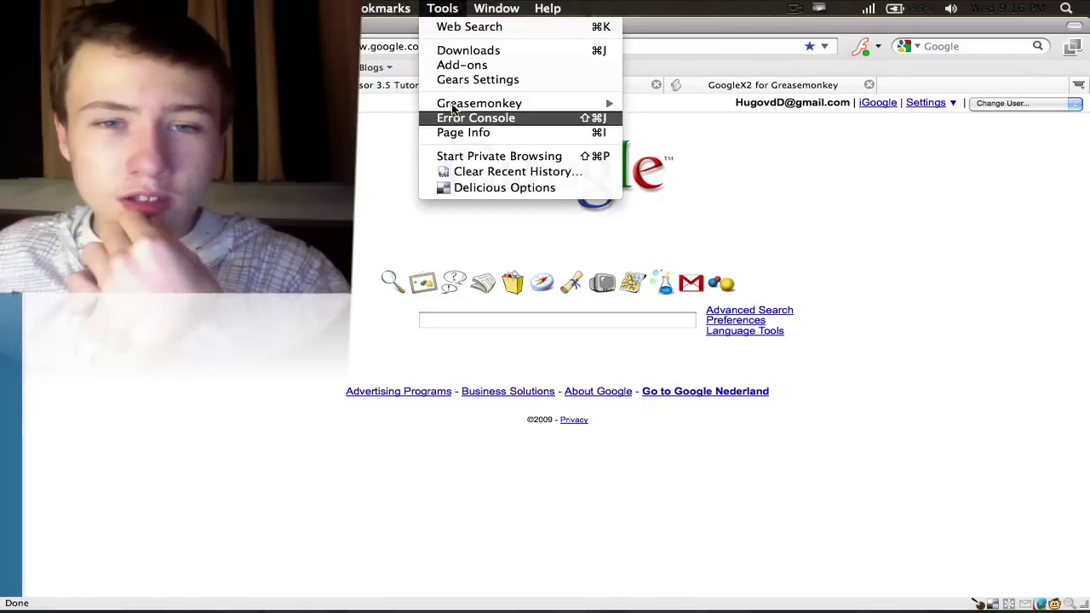
pyautogui.click(454, 66)
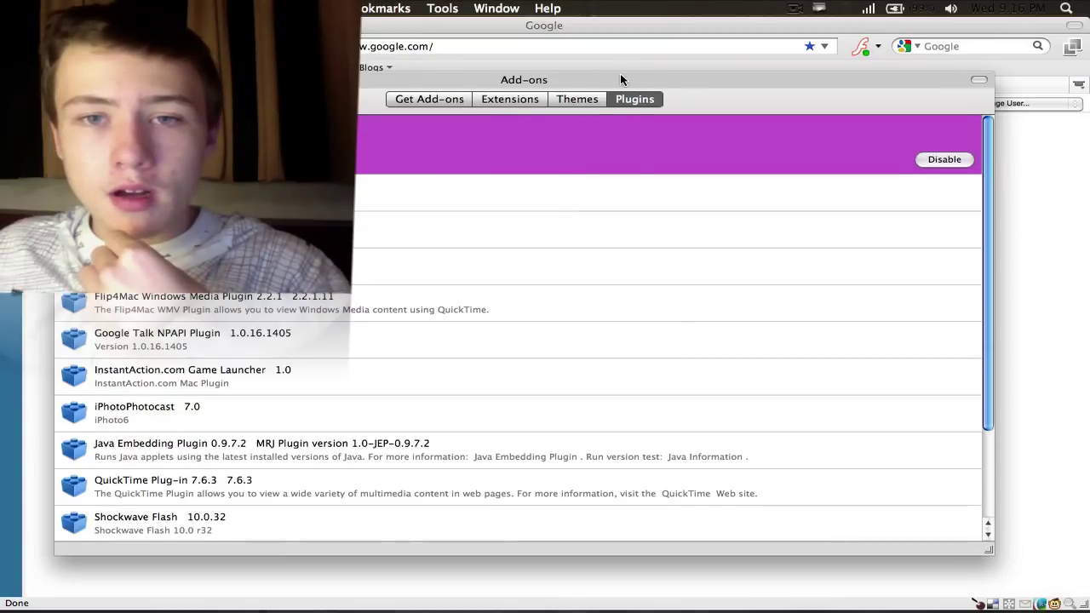
pyautogui.moveTo(621, 77); pyautogui.dragTo(670, 73)
pyautogui.click(579, 88)
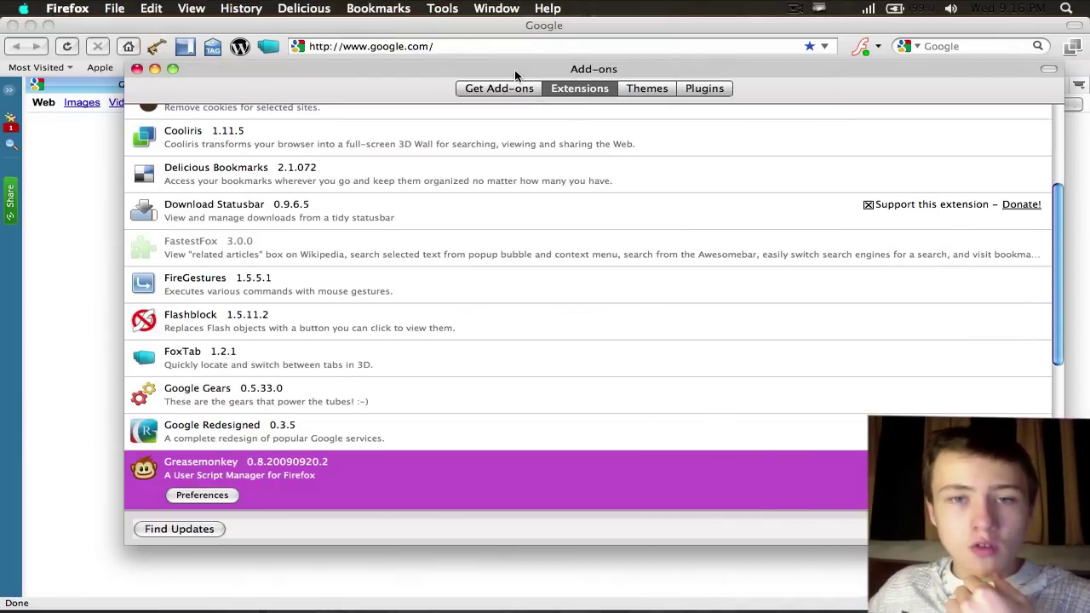
# Step: Look through the installed themes, viewing the details and previews of ANTHEM and iFox Smooth
pyautogui.click(646, 87)
pyautogui.click(227, 138)
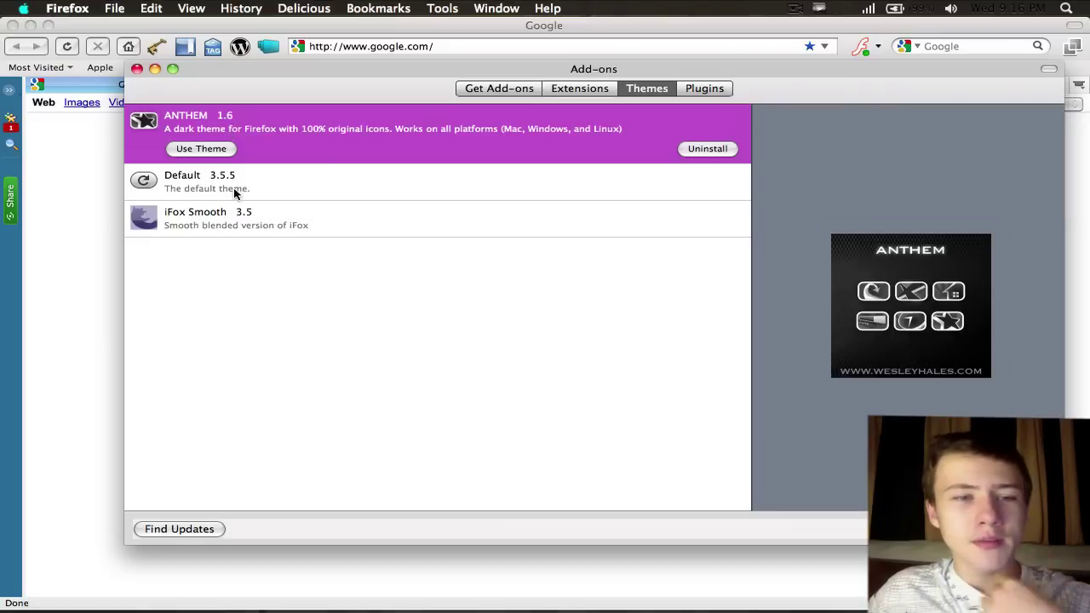
pyautogui.click(230, 209)
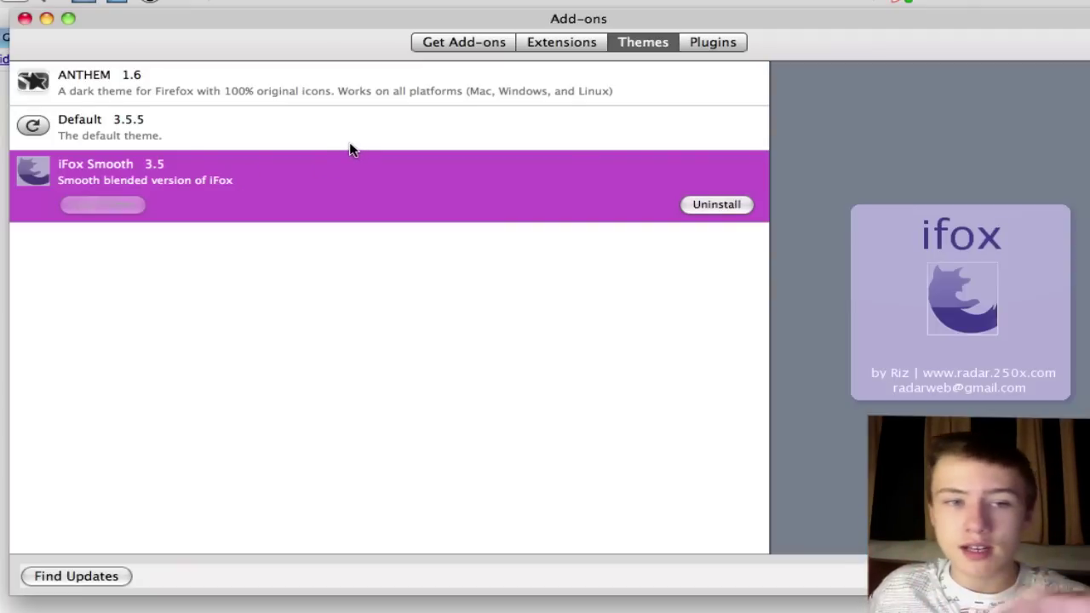
pyautogui.click(190, 147)
pyautogui.click(183, 98)
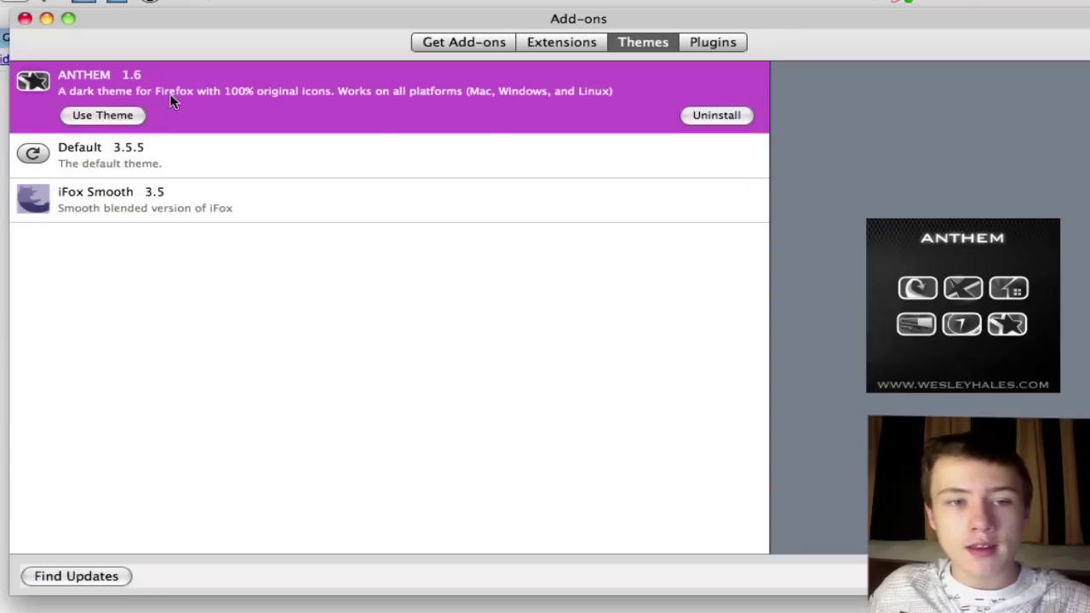
pyautogui.click(416, 201)
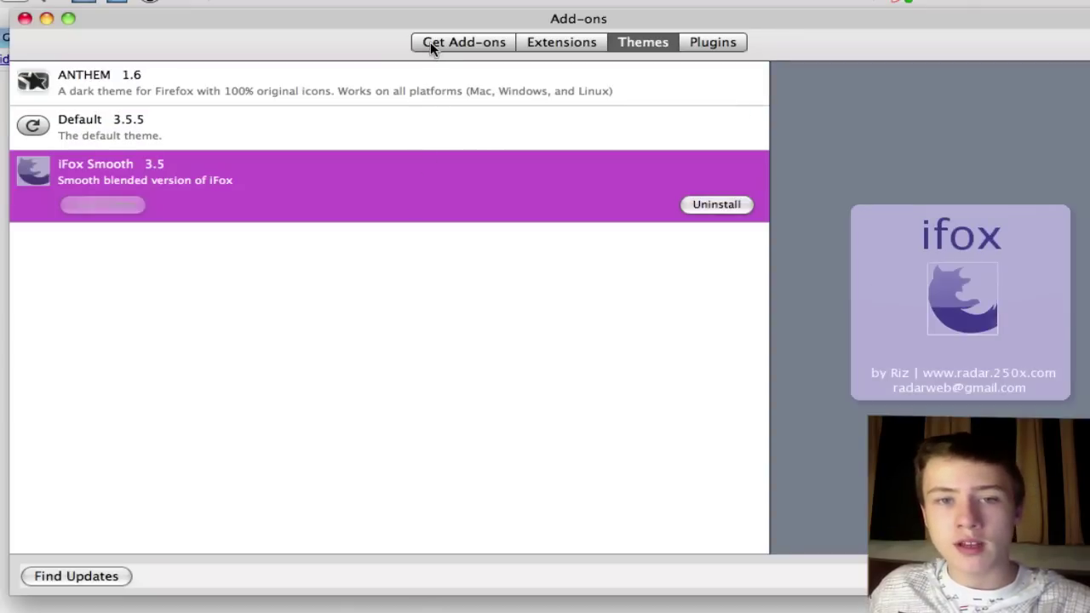
# Step: Return to the installed extensions and select 1Password at the start of the list
pyautogui.click(555, 42)
pyautogui.scroll(5, 255, 161)
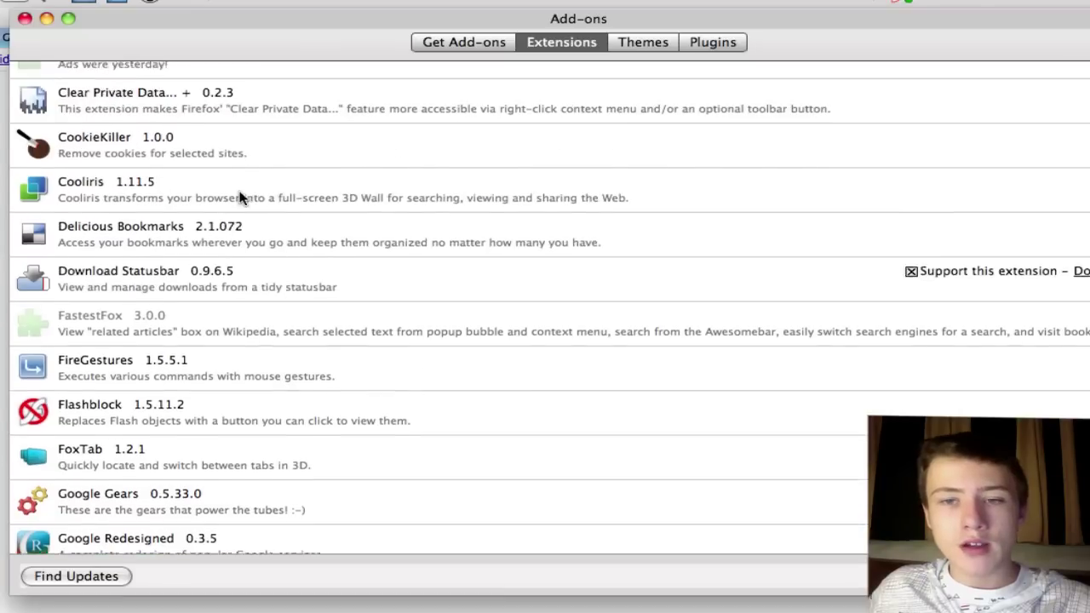
pyautogui.click(139, 83)
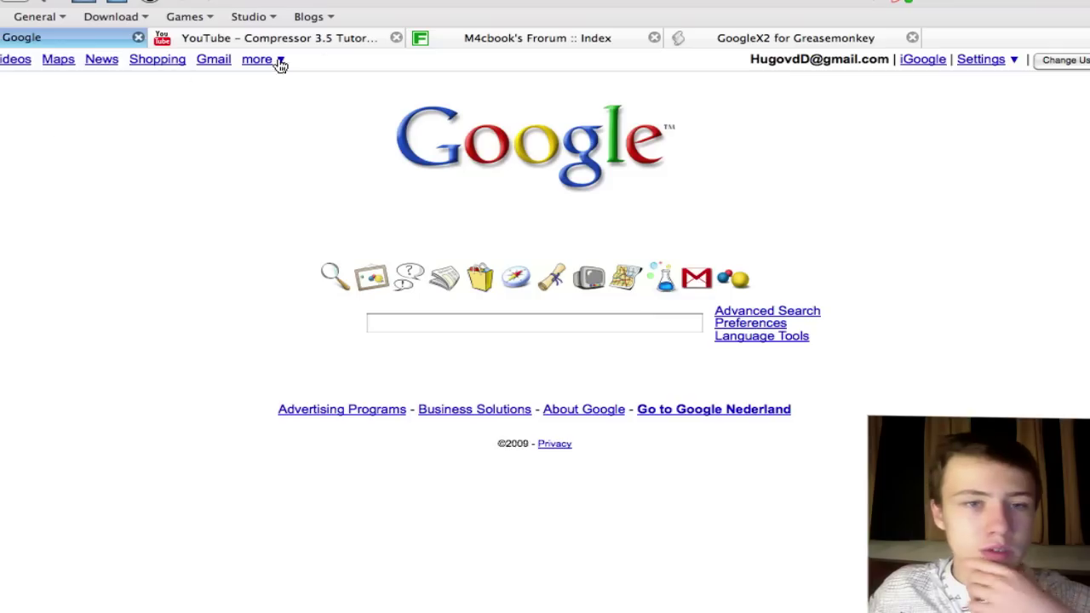
# Step: Log out of the M4cbook forum and open its login form with the username and password fields emptied
pyautogui.click(563, 42)
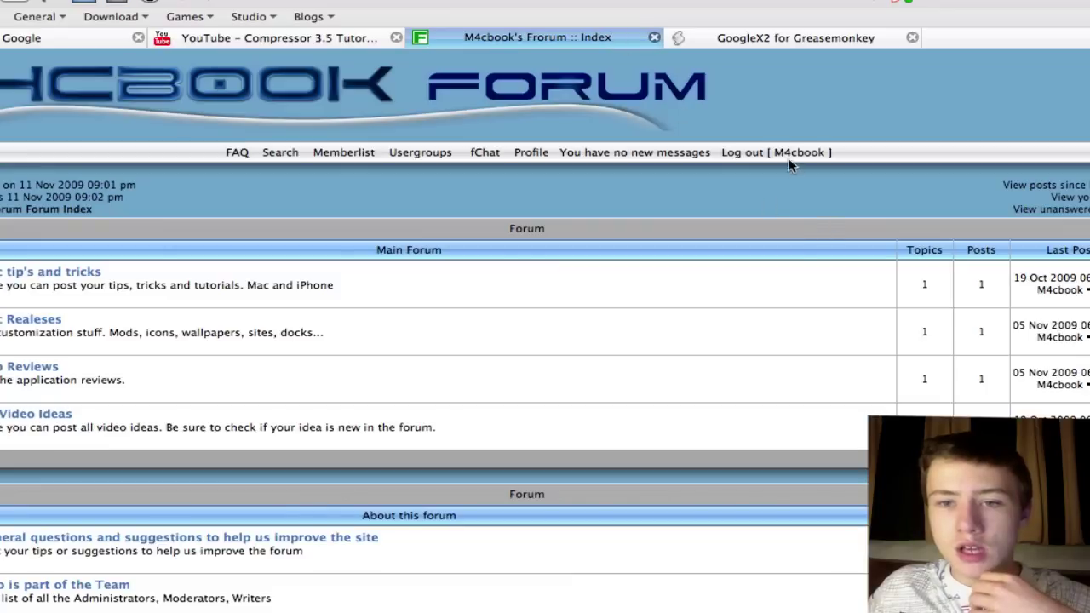
pyautogui.click(757, 153)
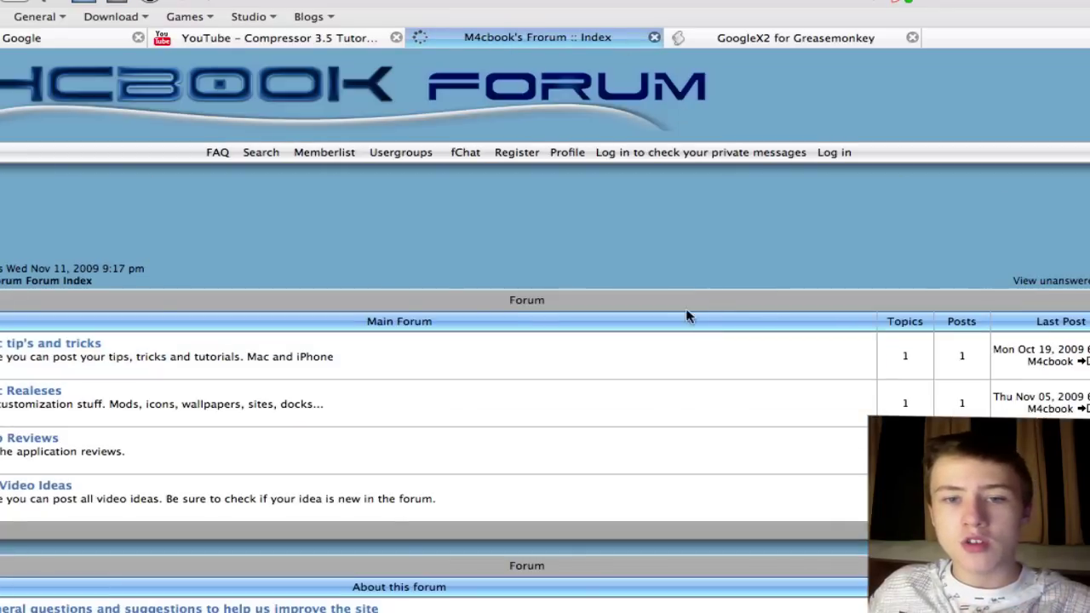
pyautogui.click(840, 153)
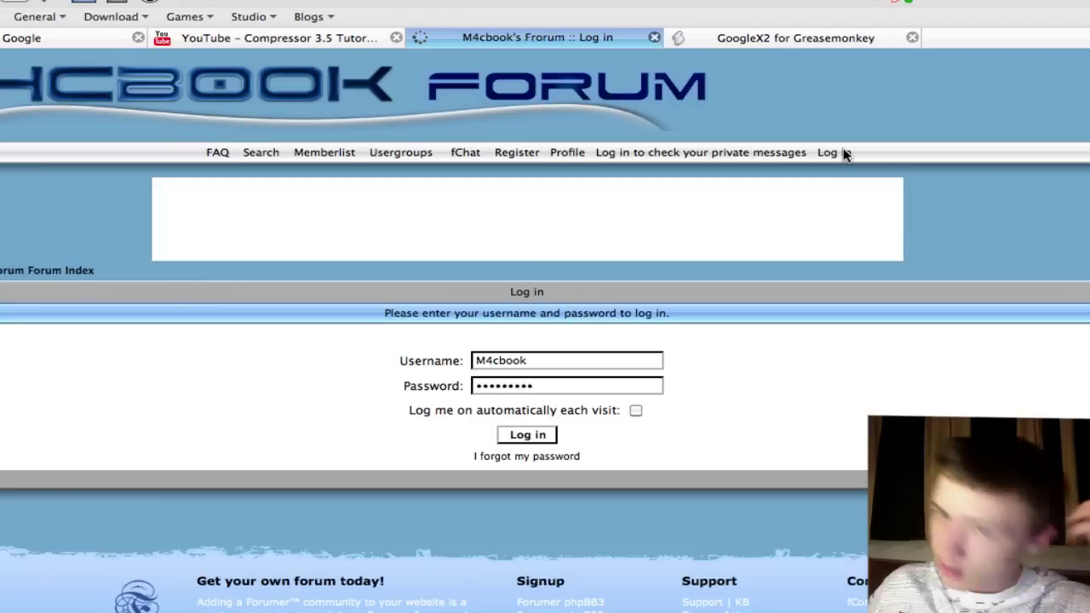
pyautogui.moveTo(616, 366); pyautogui.dragTo(484, 365)
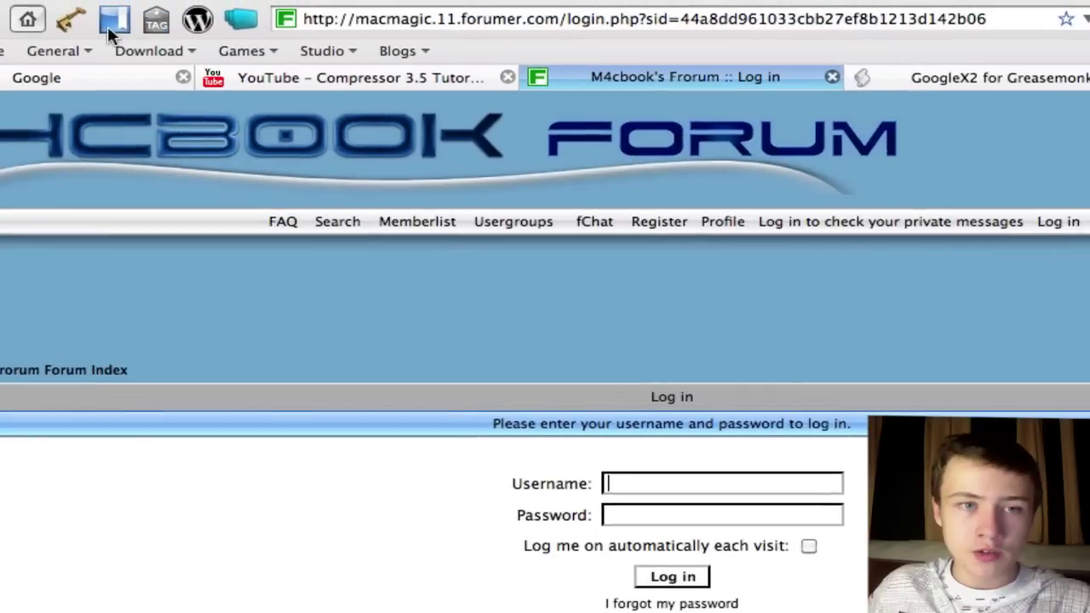
# Step: Log in to the forum by restoring the saved Forumer login from 1Password, always allowing Firefox access to the keychain item
pyautogui.click(72, 17)
pyautogui.moveTo(140, 53)
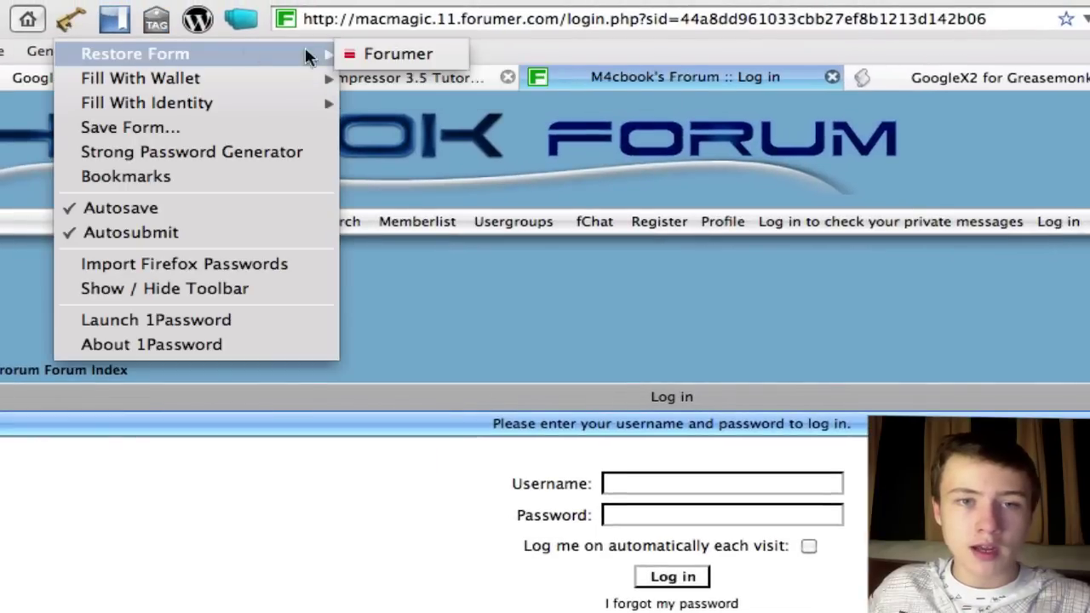
pyautogui.click(382, 50)
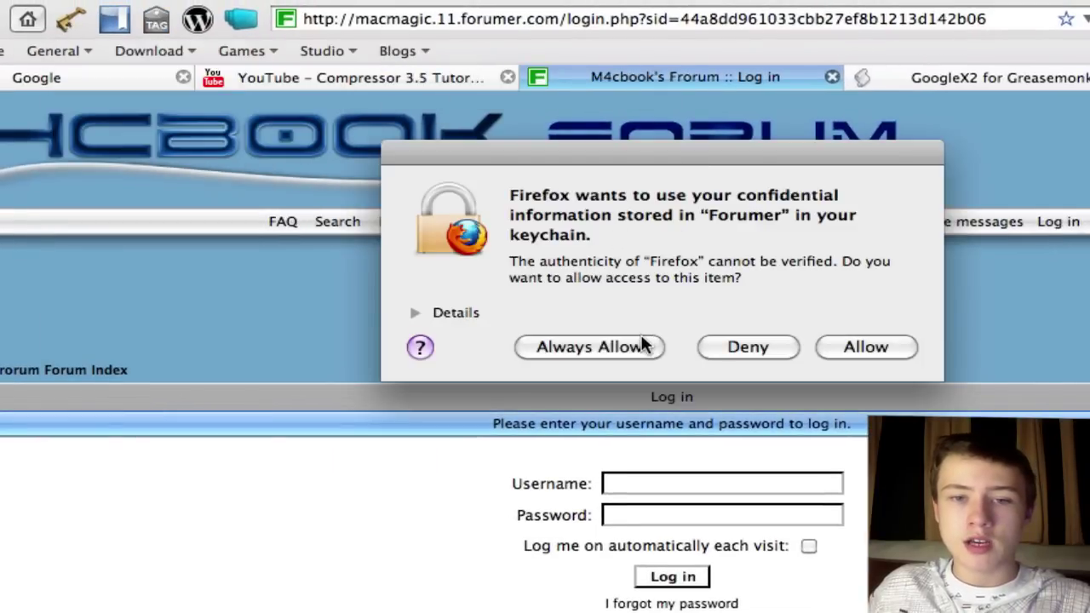
pyautogui.click(642, 345)
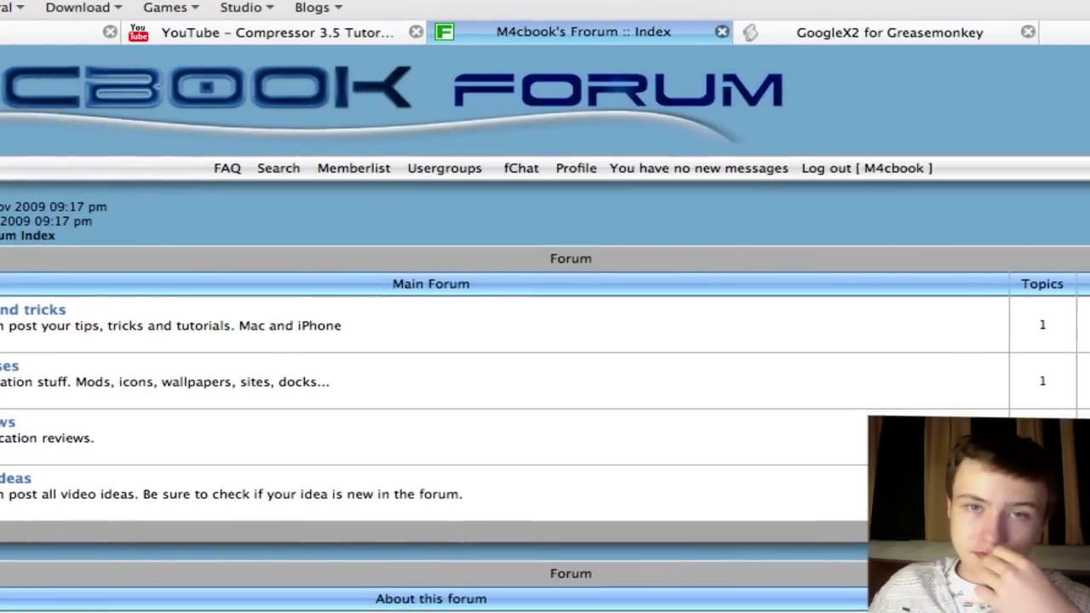
# Step: Bring the add-ons manager window back to the front from among all open windows
pyautogui.press('F9')
pyautogui.click(525, 543)
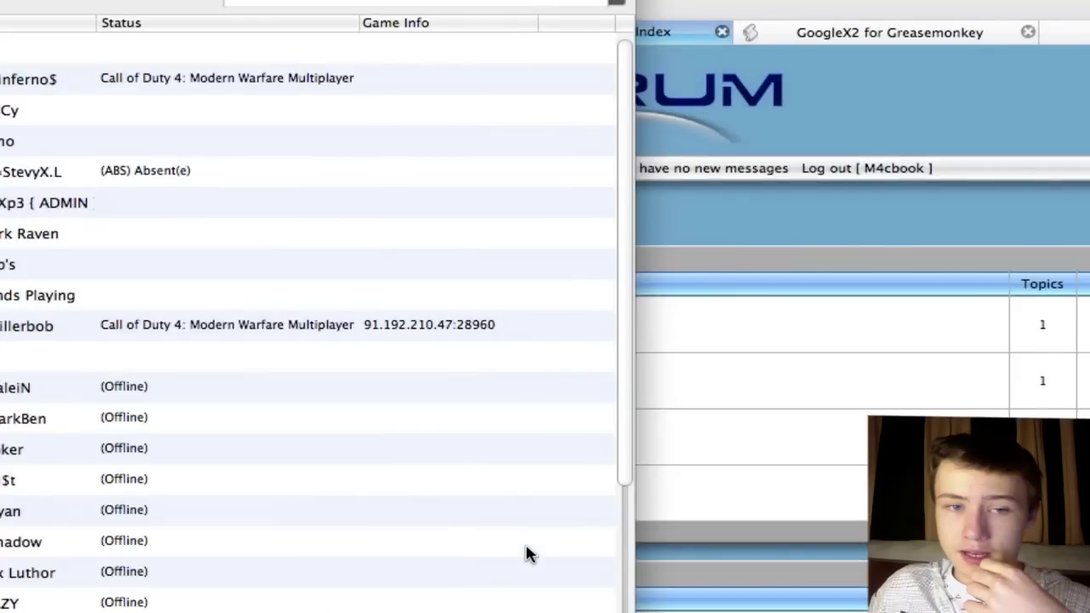
pyautogui.press('F9')
pyautogui.press('F9')
pyautogui.click(642, 404)
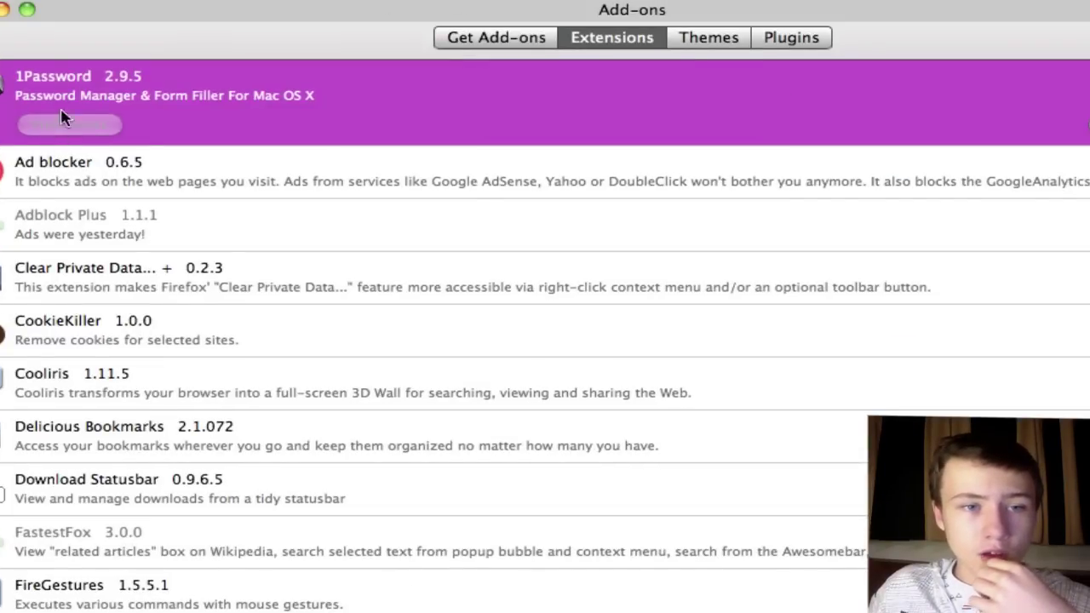
# Step: Review the extension entries for Ad blocker, Adblock Plus, Clear Private Data, CookieKiller and Cooliris
pyautogui.click(68, 168)
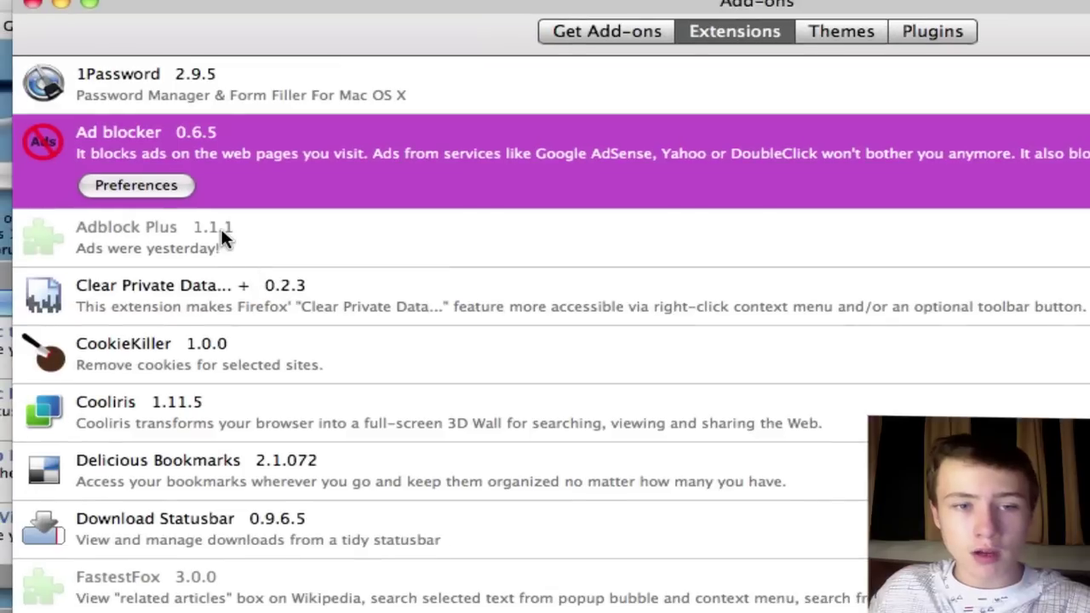
pyautogui.click(220, 227)
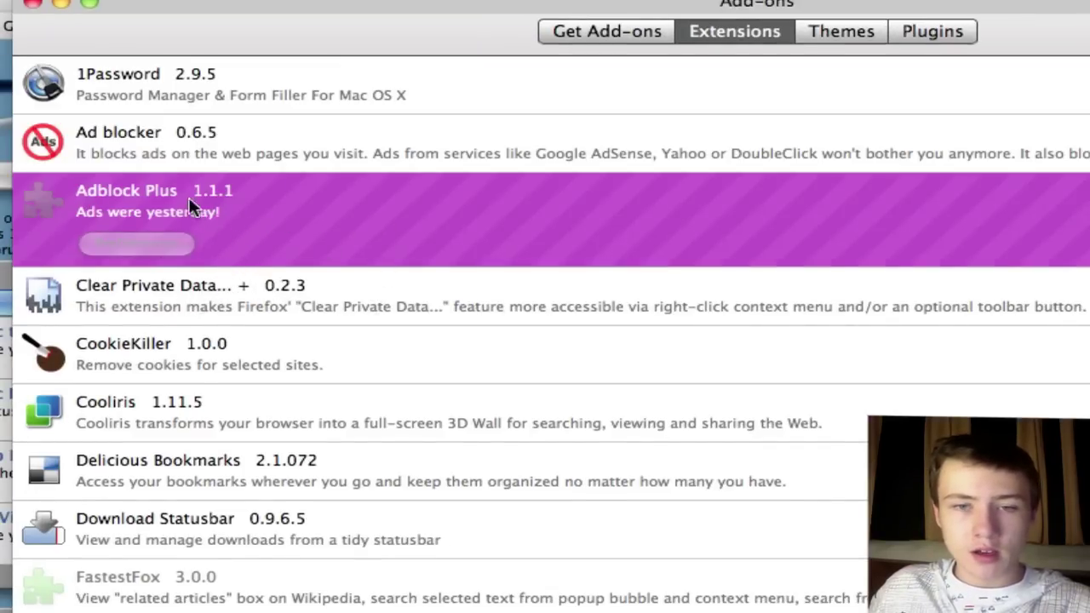
pyautogui.click(334, 298)
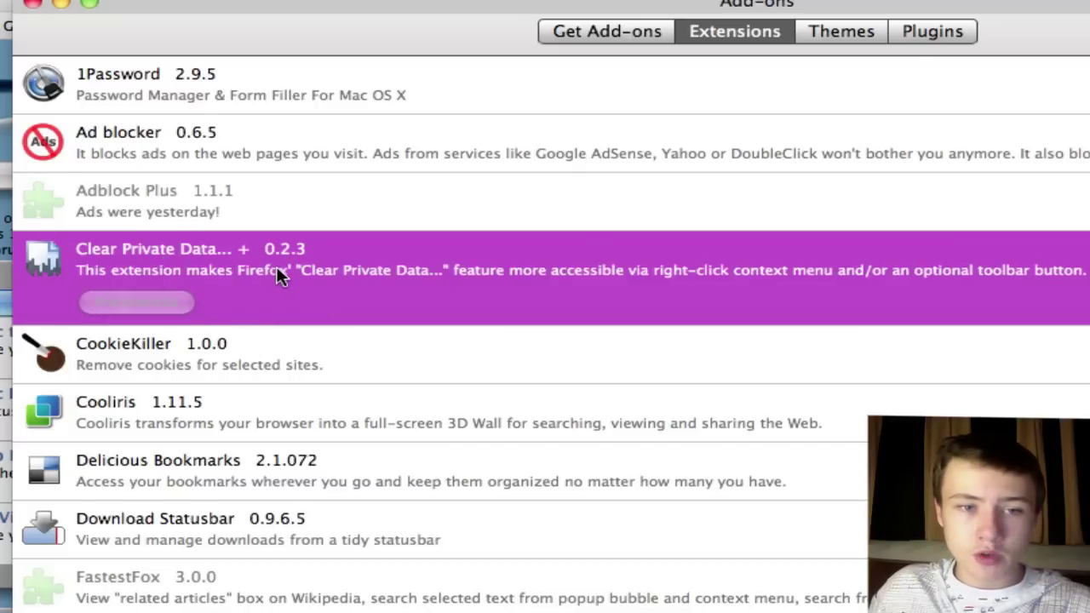
pyautogui.click(204, 346)
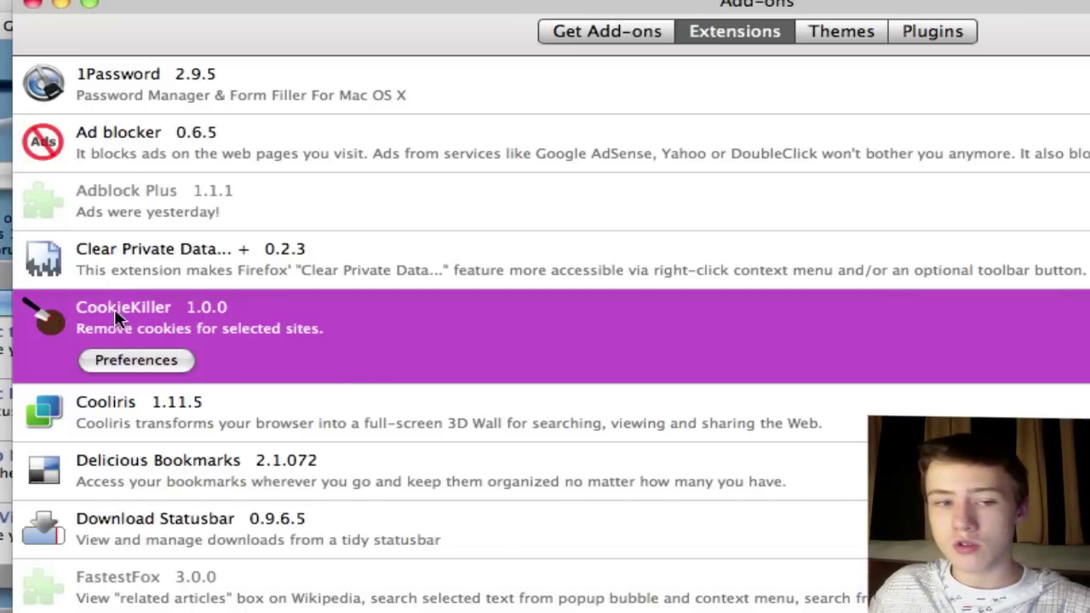
pyautogui.click(276, 402)
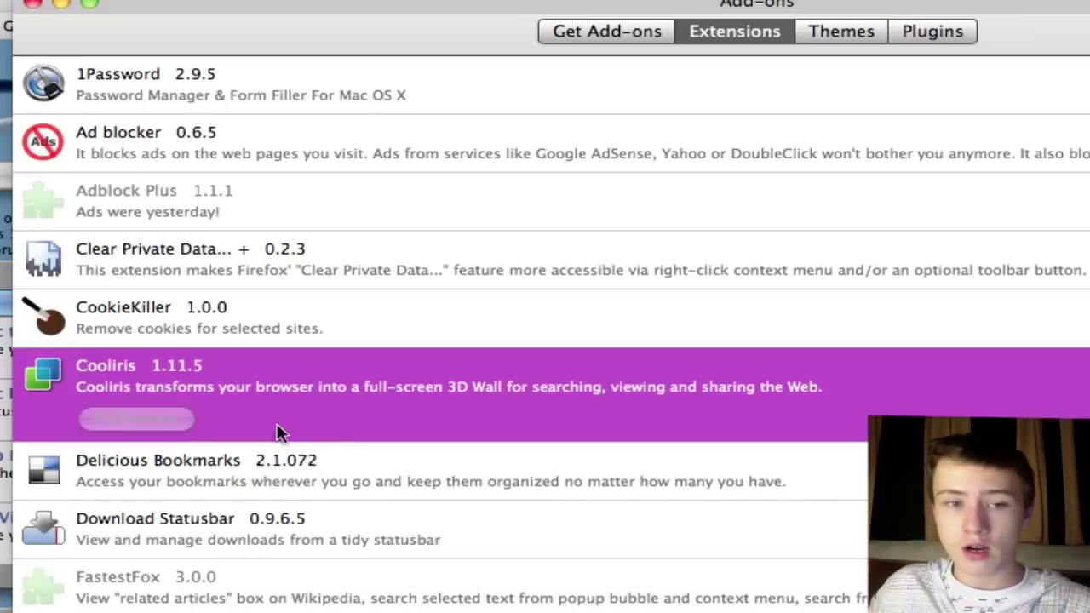
pyautogui.click(252, 314)
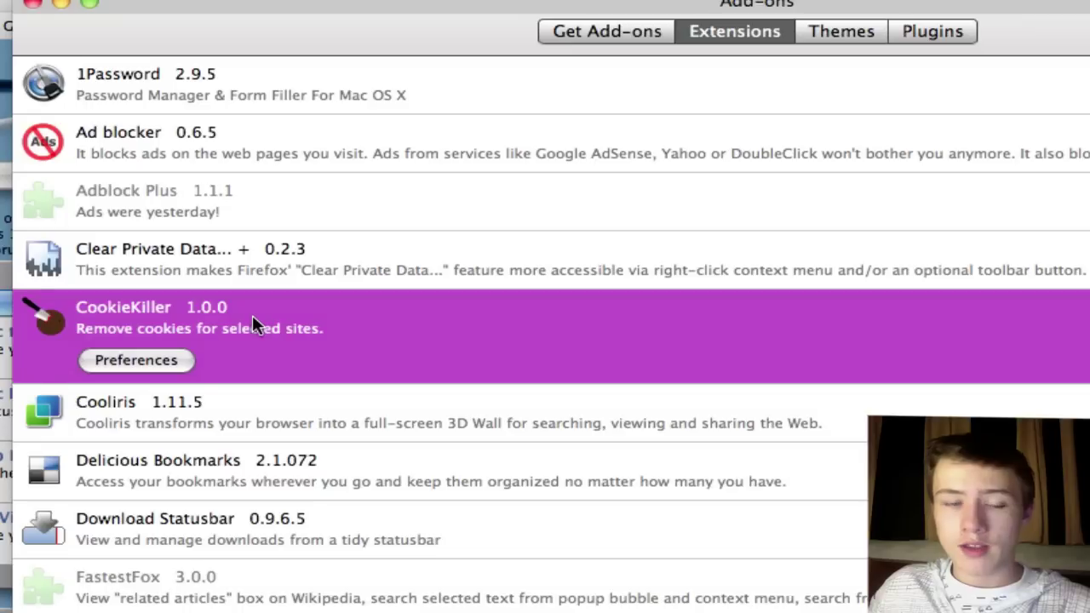
pyautogui.click(202, 400)
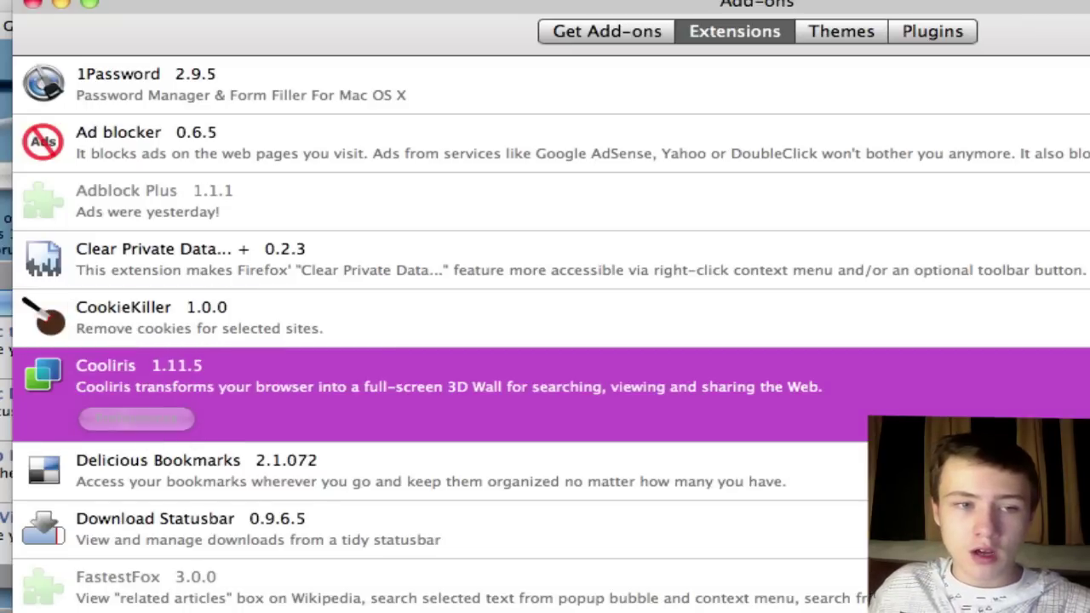
# Step: Close the add-ons manager and launch Cooliris from the browser window
pyautogui.press('super+w')
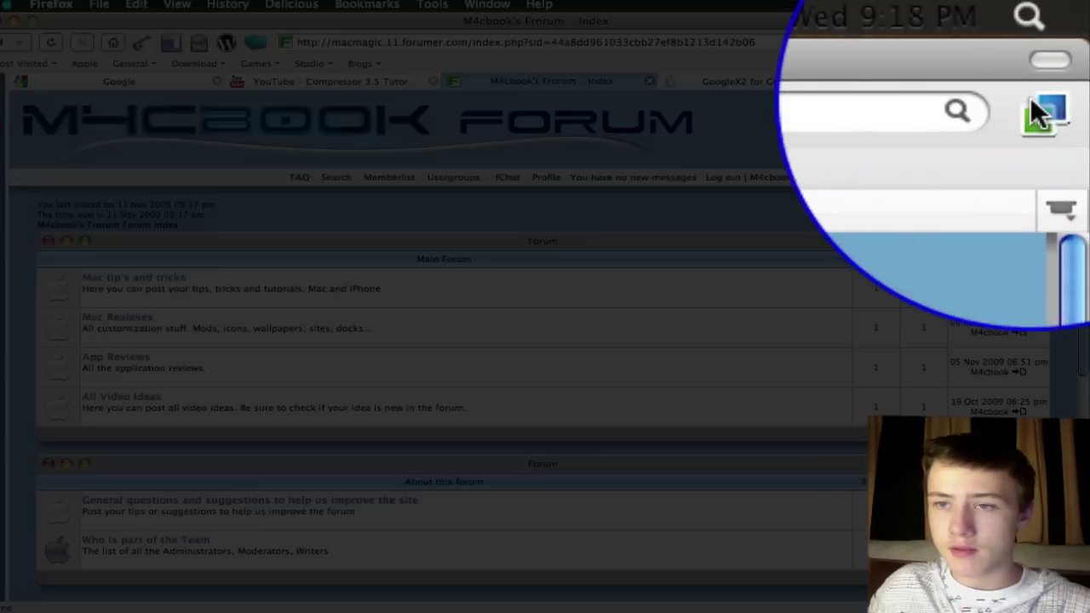
pyautogui.click(1032, 110)
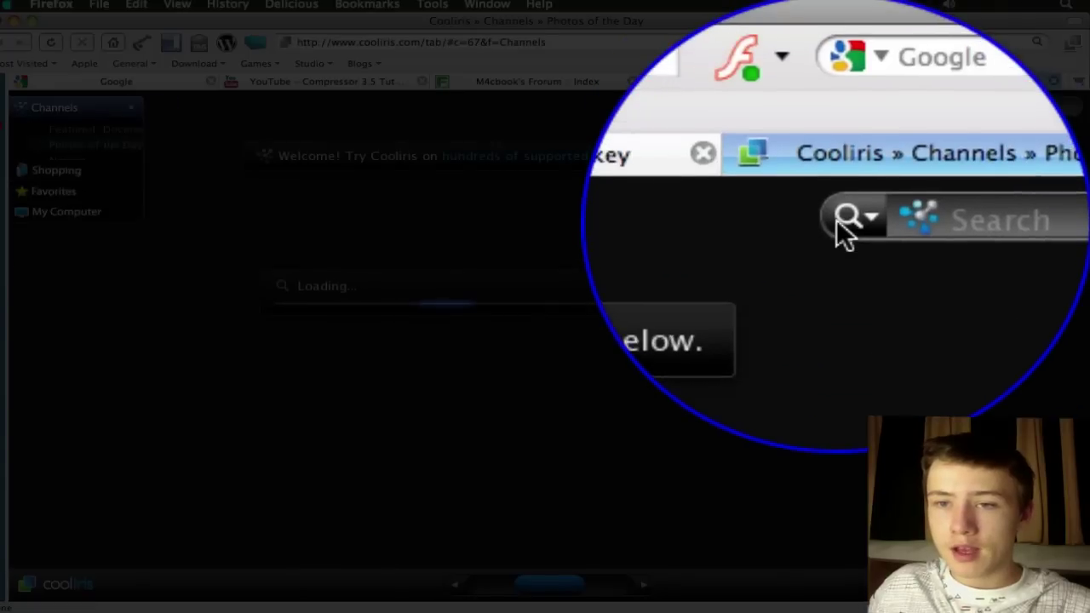
# Step: Set the Cooliris search source to YouTube and search for m4cbook
pyautogui.click(847, 220)
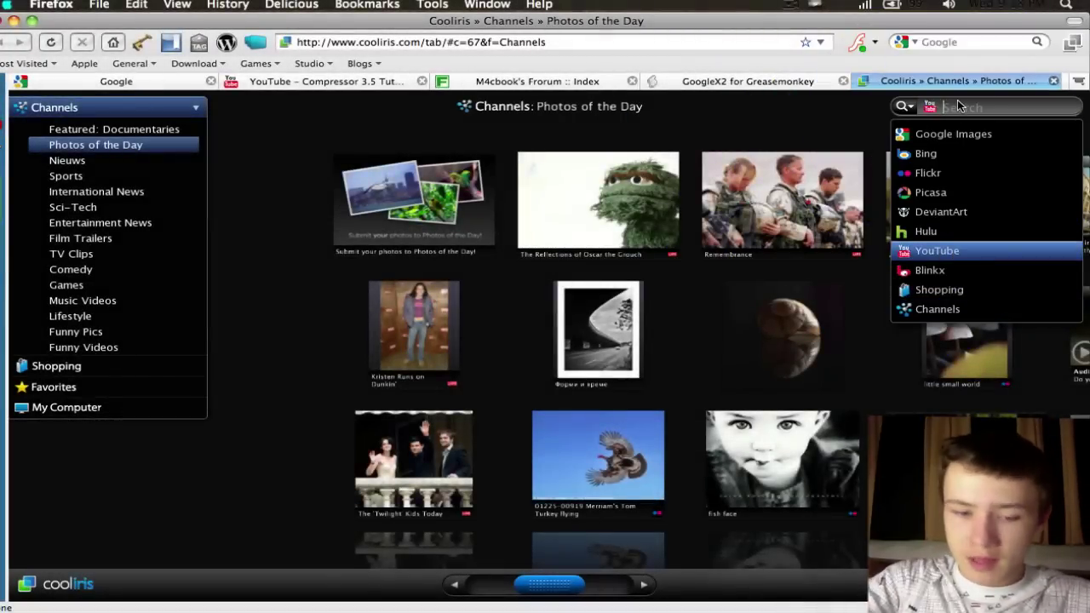
pyautogui.write('ok')
pyautogui.press('Return')
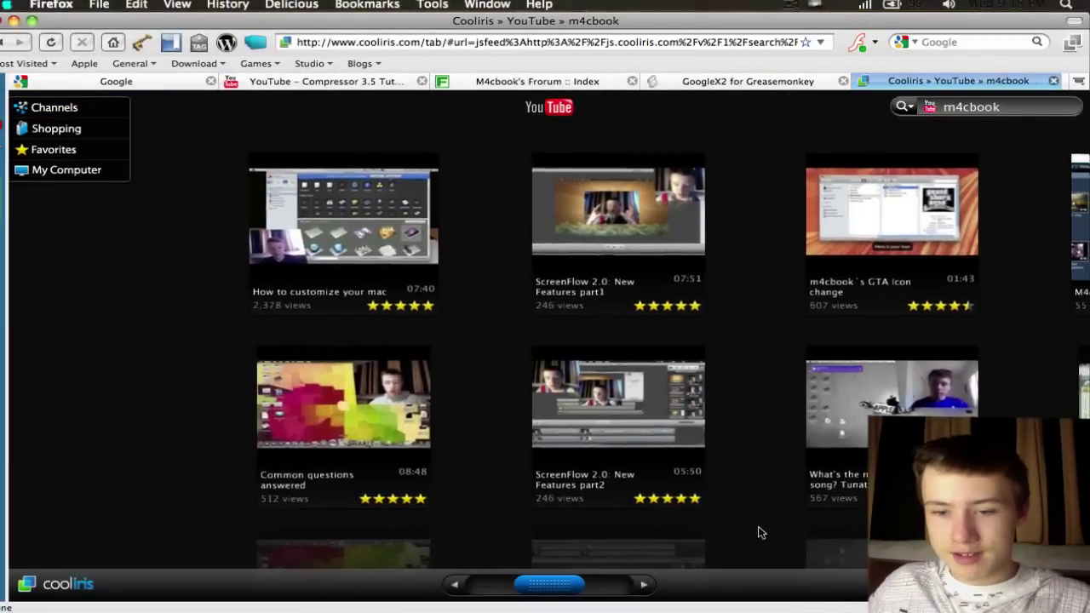
# Step: Browse back and forth along the 3D wall of YouTube video results
pyautogui.moveTo(759, 533); pyautogui.dragTo(604, 522)
pyautogui.hscroll(-5, 603, 522)
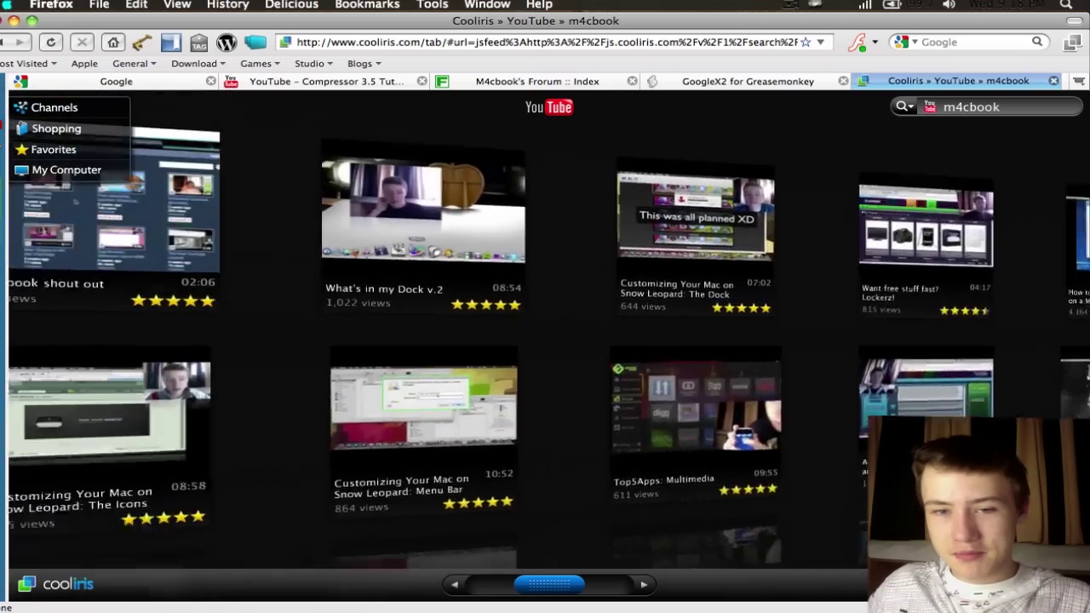
pyautogui.hscroll(6, 684, 535)
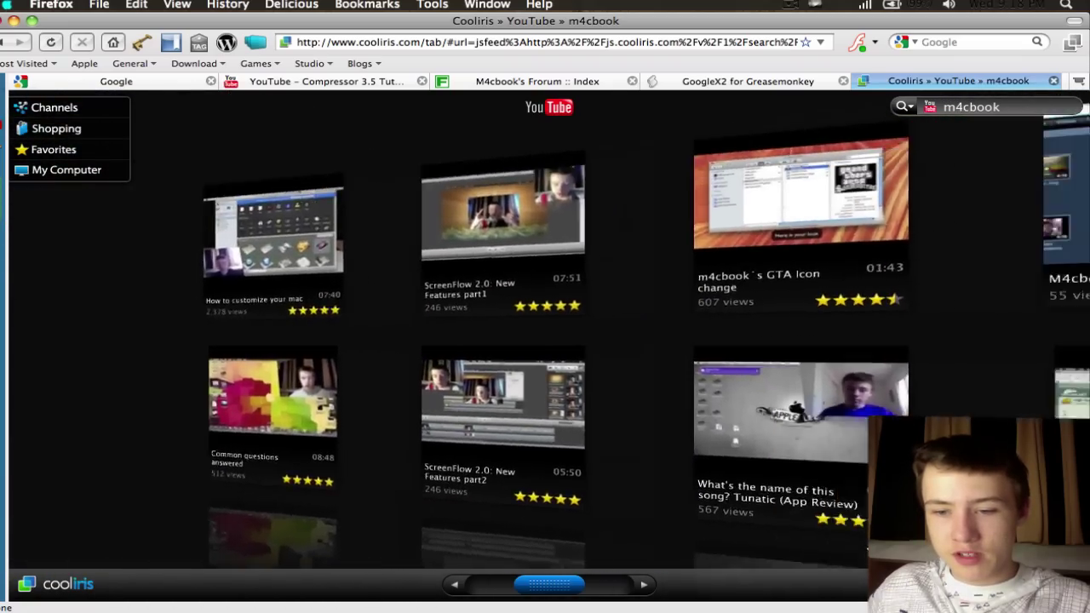
# Step: Open the Common questions answered video from the Cooliris wall and return to the YouTube results
pyautogui.hscroll(6, 660, 542)
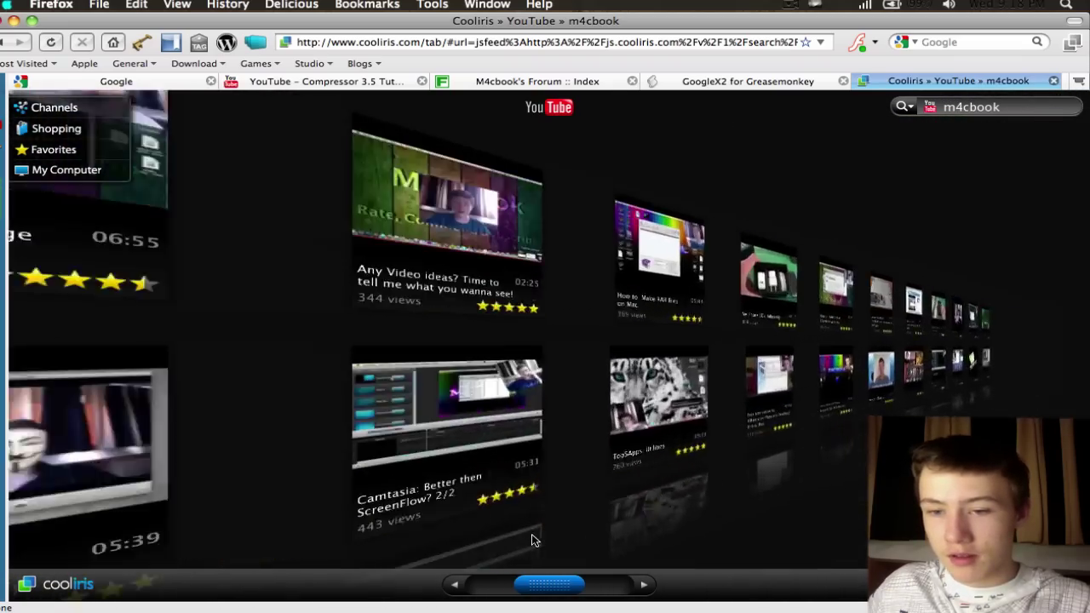
pyautogui.hscroll(-8, 685, 535)
pyautogui.hscroll(-8, 757, 392)
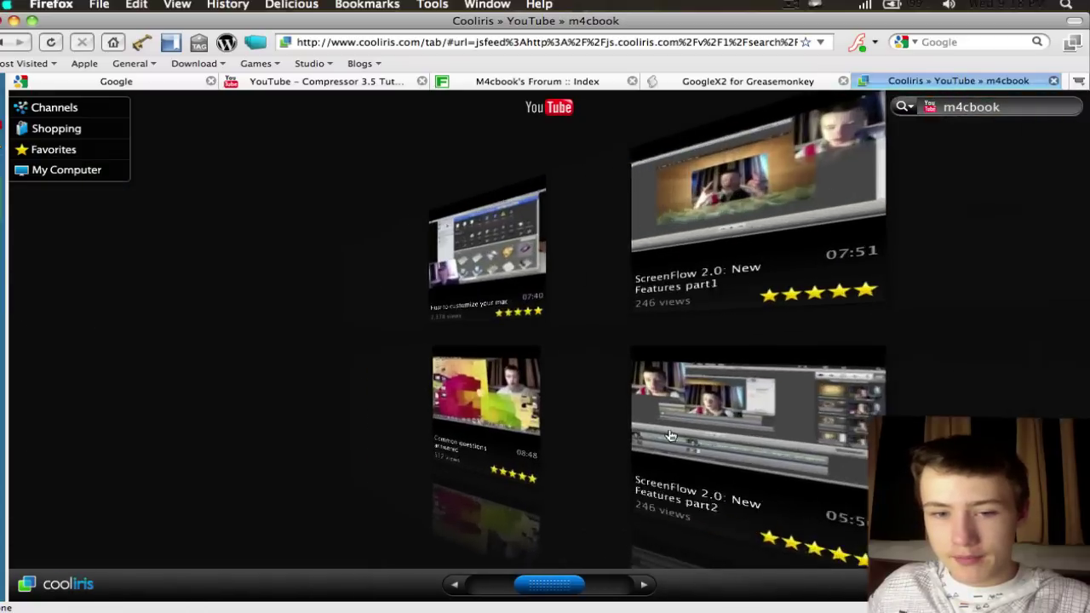
pyautogui.click(756, 396)
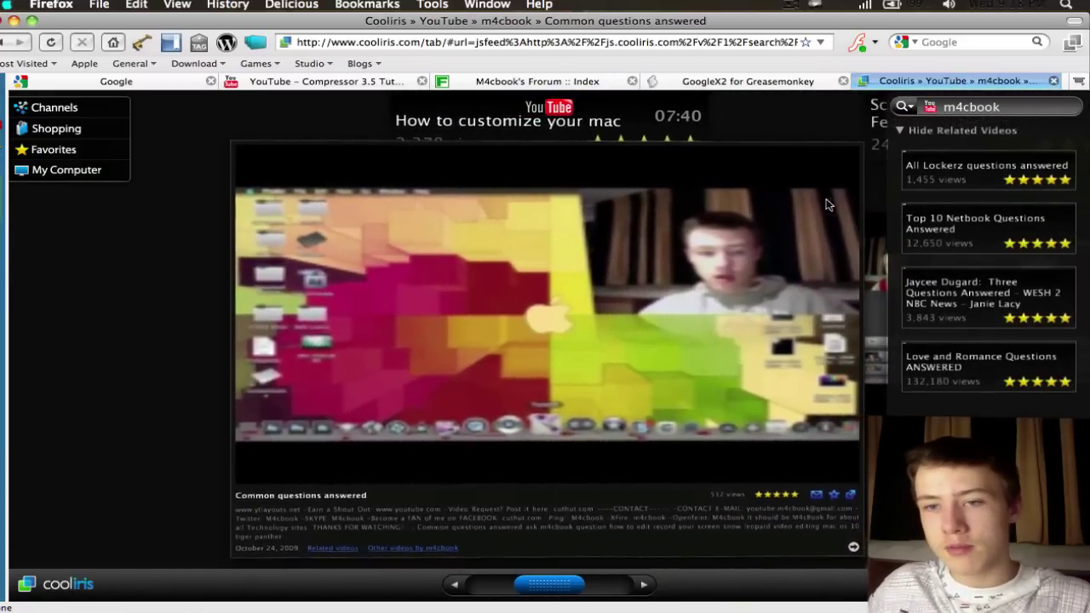
pyautogui.press('F11')
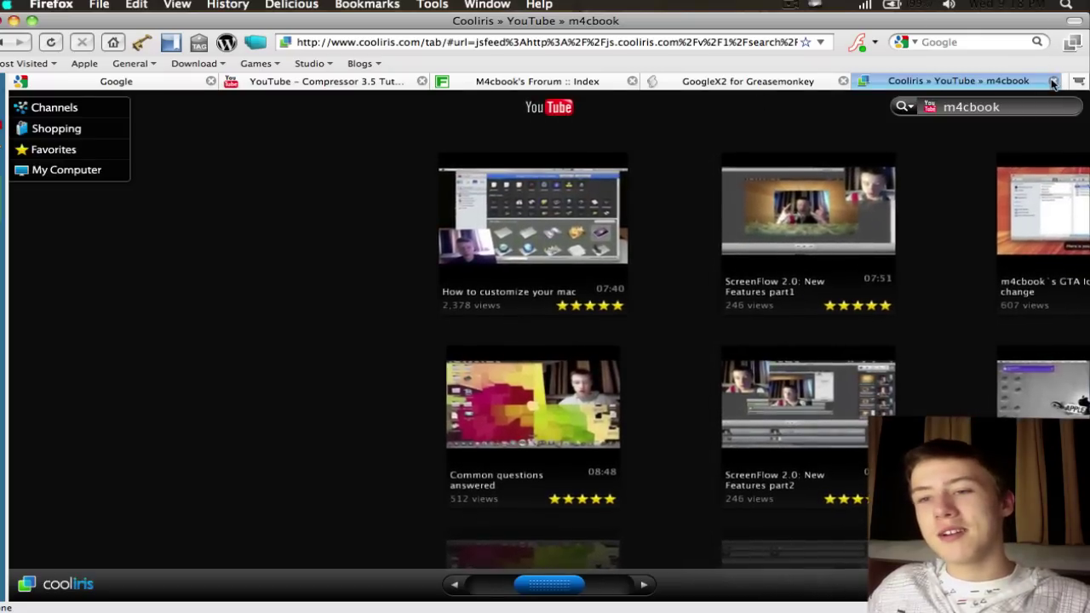
# Step: Close the Cooliris tab and review the Delicious Bookmarks and Download Statusbar entries in the add-ons manager
pyautogui.click(1053, 80)
pyautogui.press('F9')
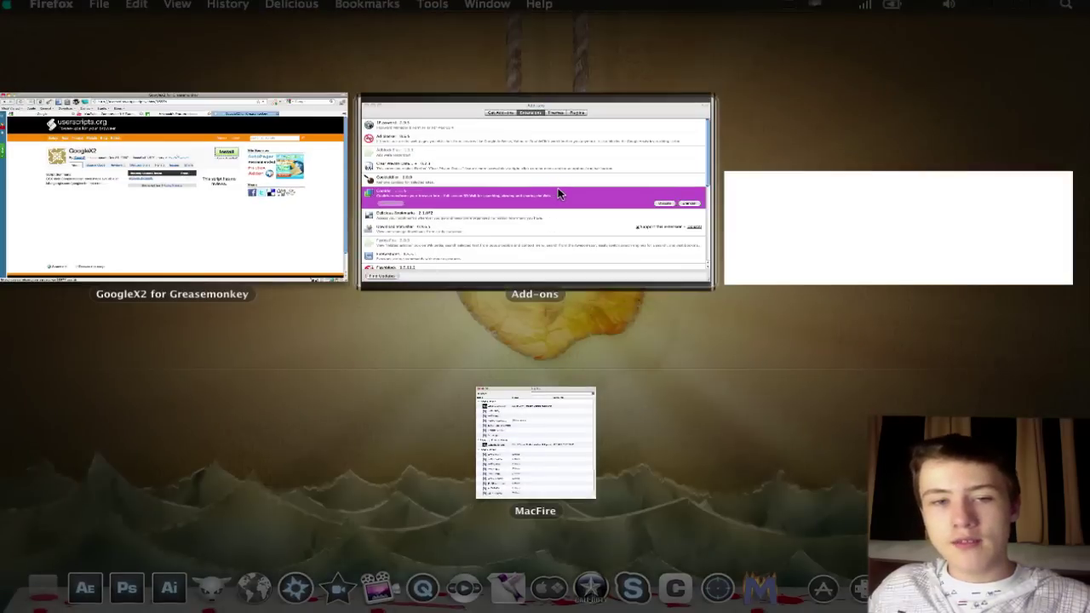
pyautogui.click(558, 187)
pyautogui.click(273, 363)
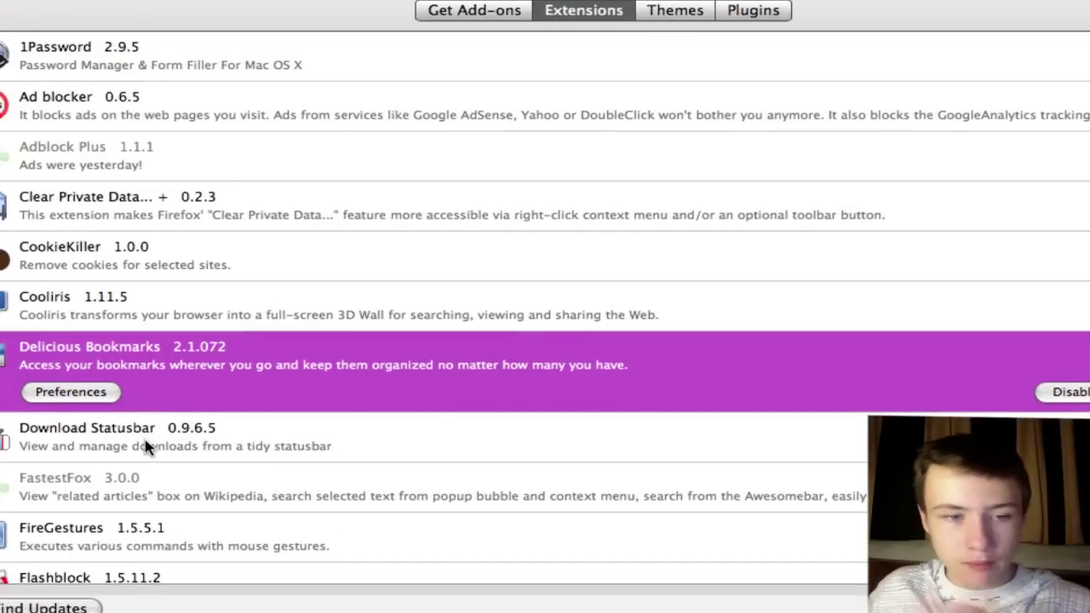
pyautogui.click(145, 440)
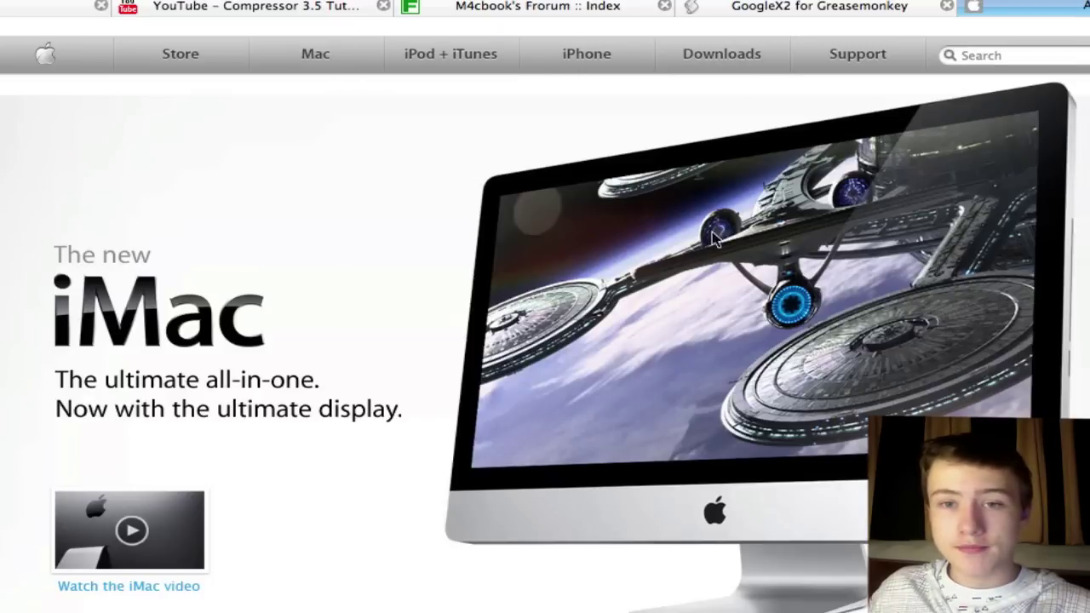
# Step: Open the HealthNut 1.0 page from Apple's Downloads section and download HealthNut.zip
pyautogui.click(744, 54)
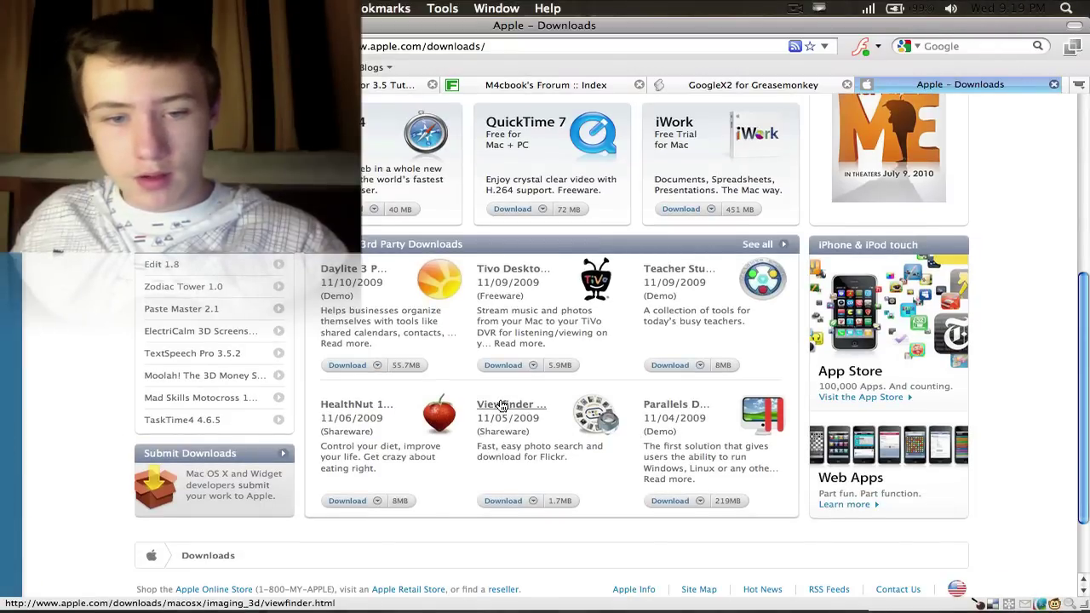
pyautogui.click(356, 404)
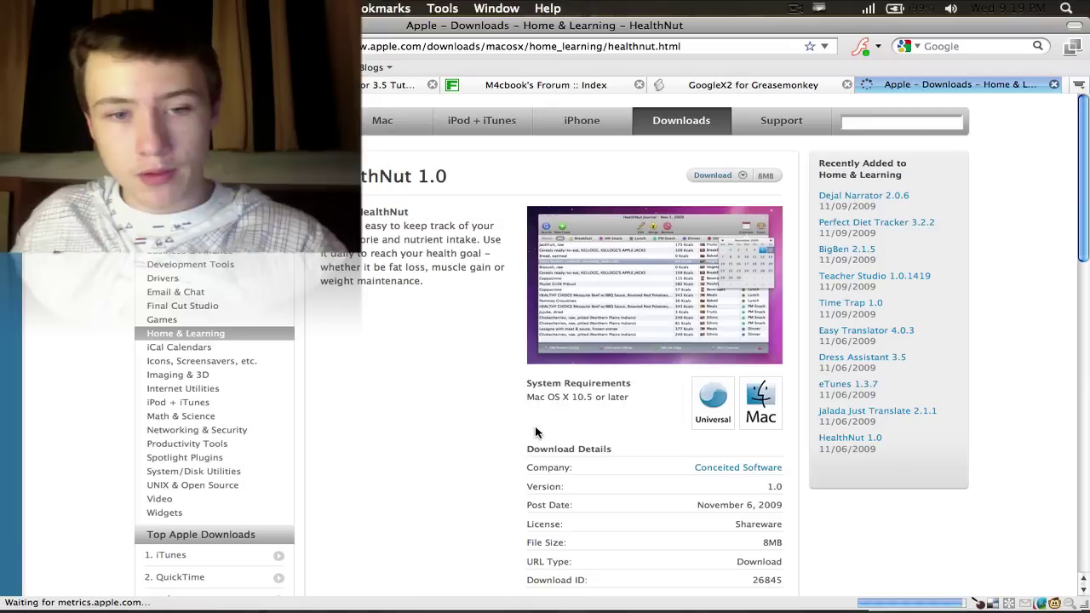
pyautogui.click(760, 177)
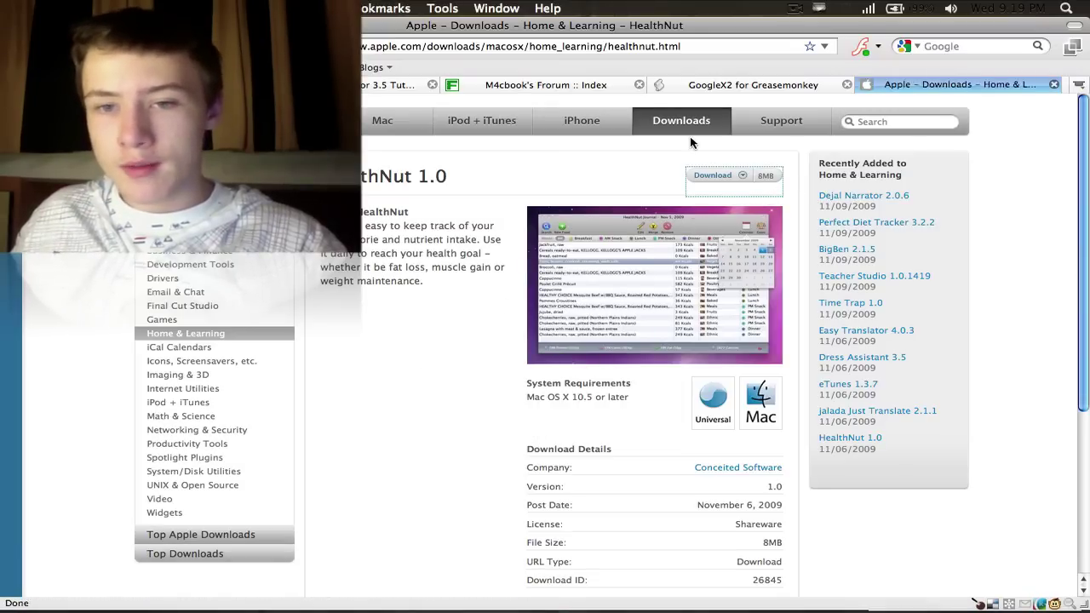
pyautogui.moveTo(749, 96); pyautogui.dragTo(528, 101)
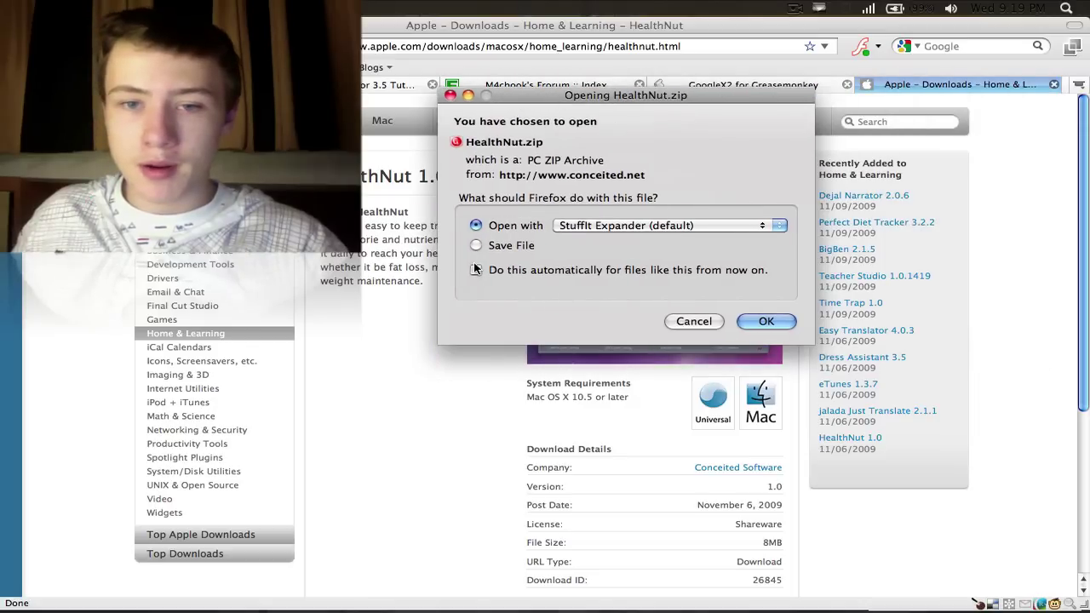
pyautogui.click(767, 321)
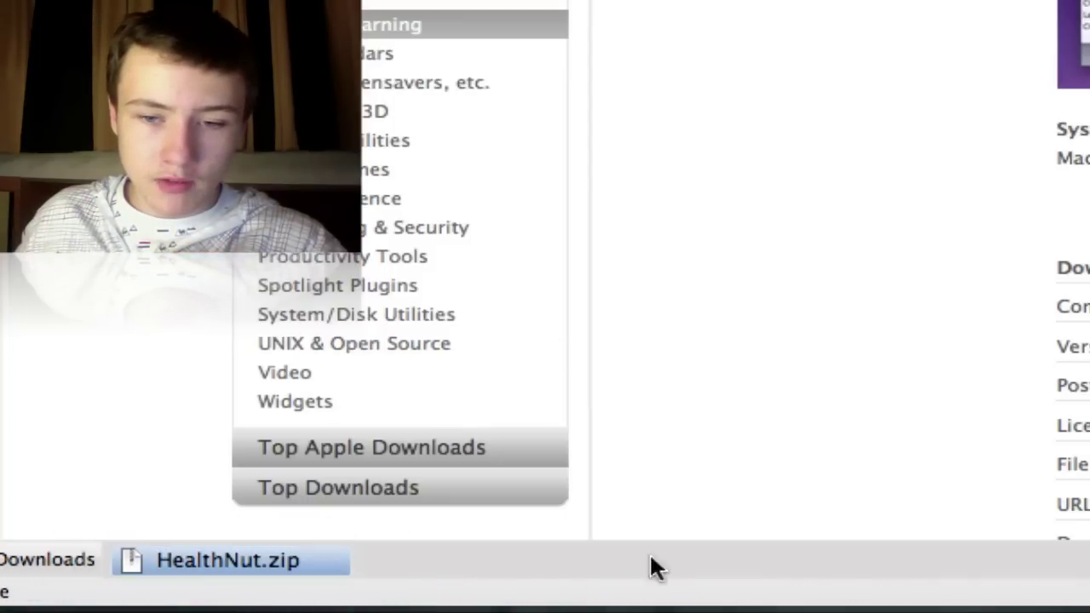
# Step: Return to the add-ons manager and review the FastestFox and FireGestures entries
pyautogui.press('F3')
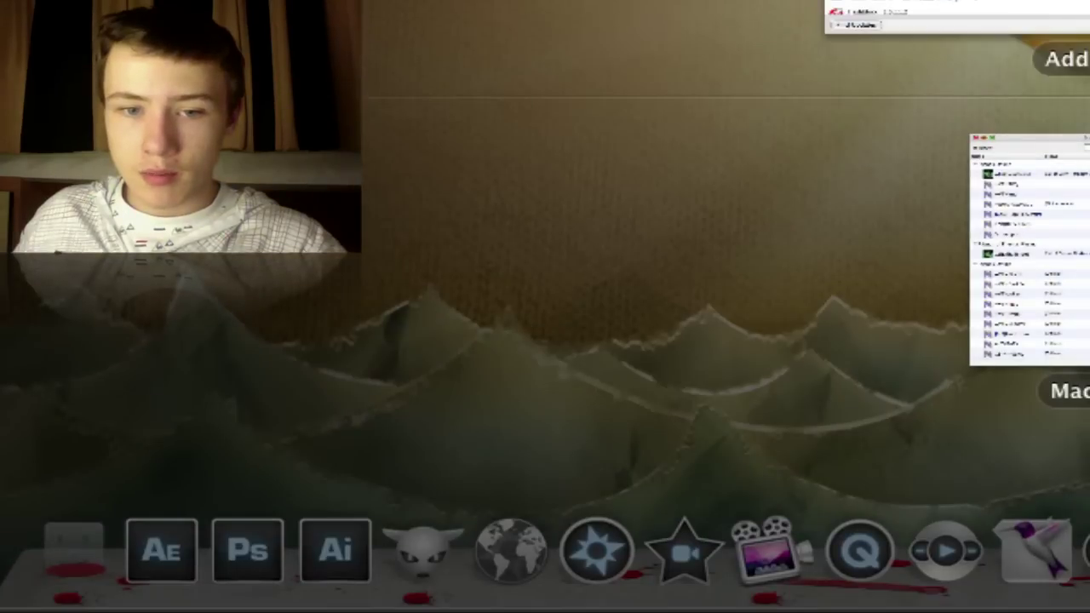
pyautogui.press('F11')
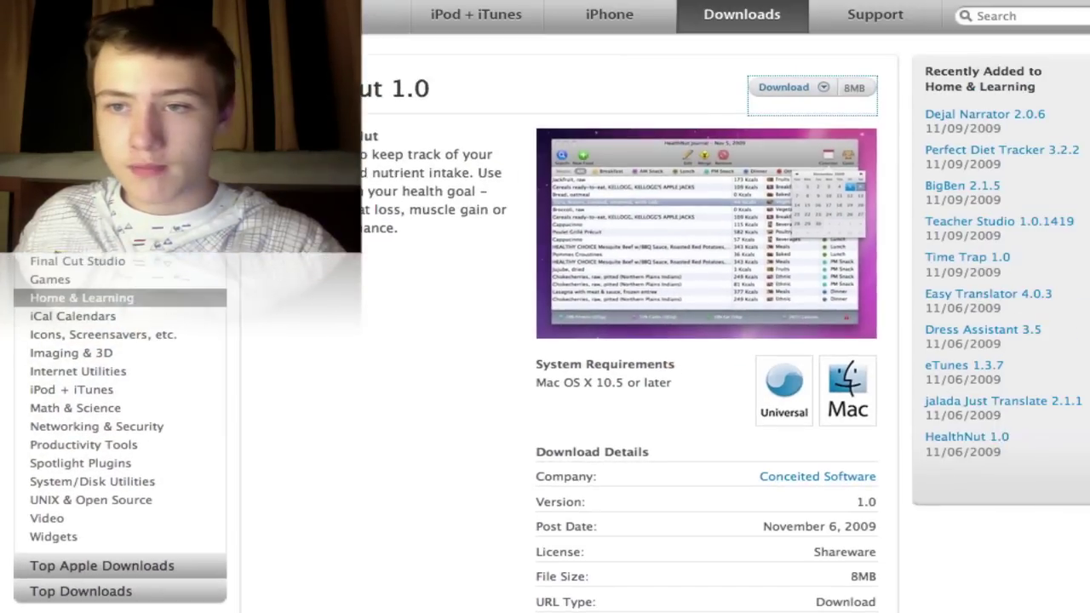
pyautogui.press('F10')
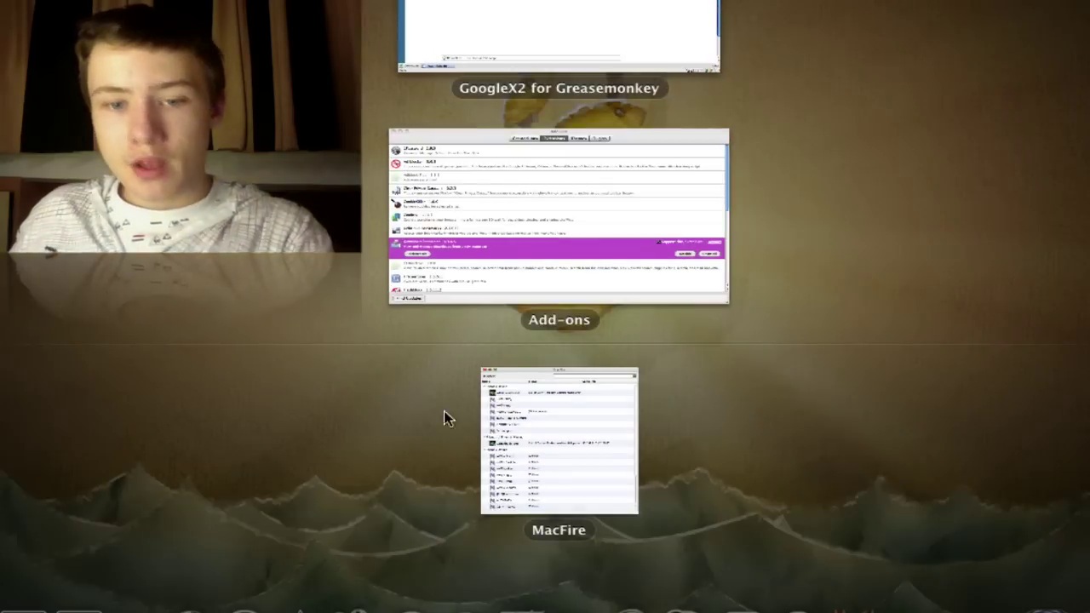
pyautogui.click(508, 288)
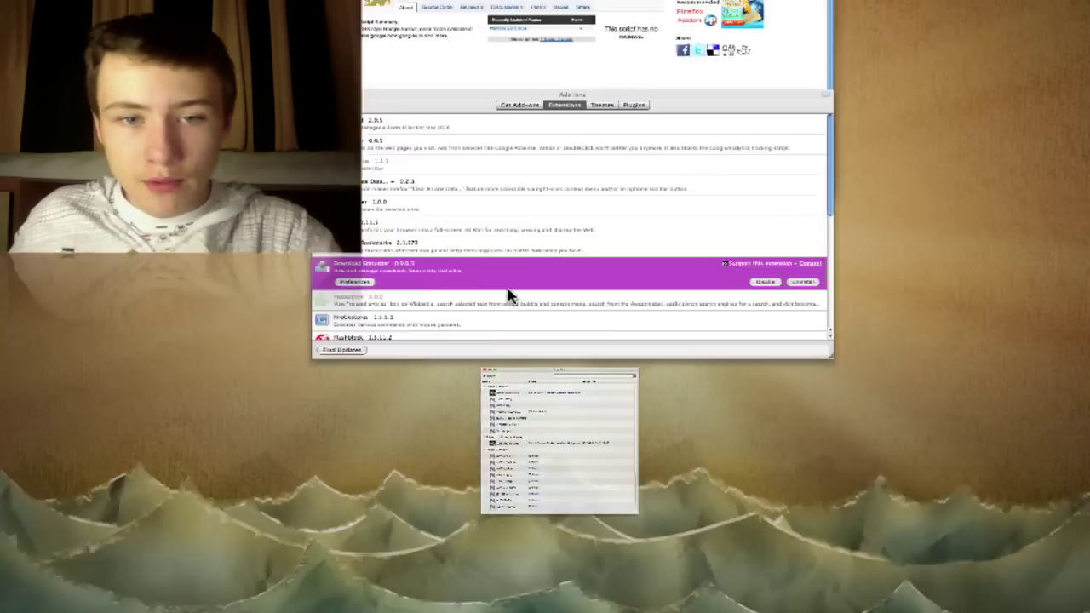
pyautogui.click(178, 440)
pyautogui.scroll(-2, 316, 509)
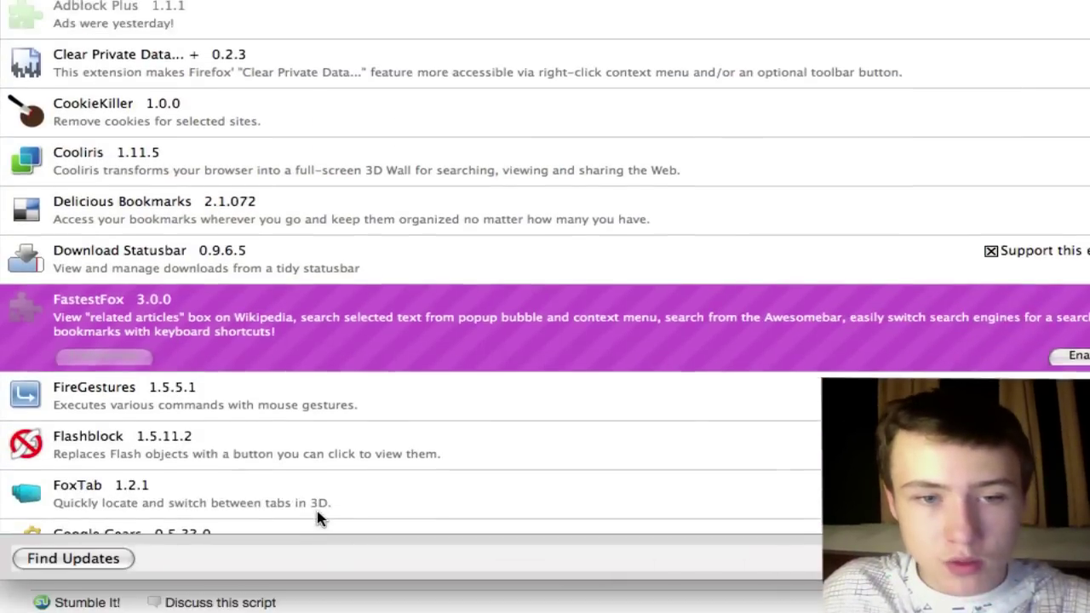
pyautogui.scroll(-2, 317, 516)
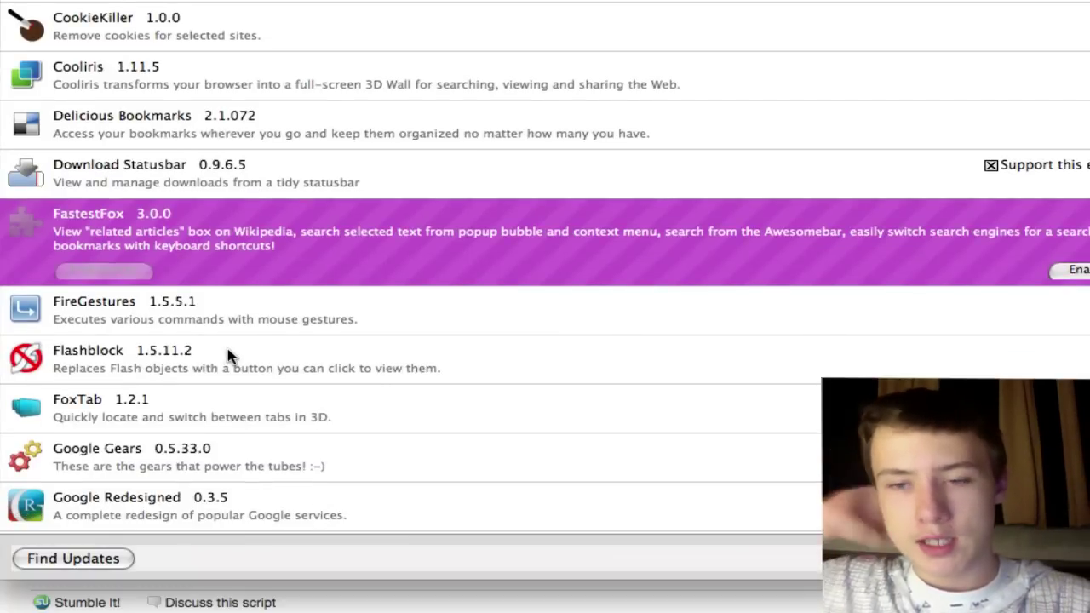
pyautogui.click(232, 302)
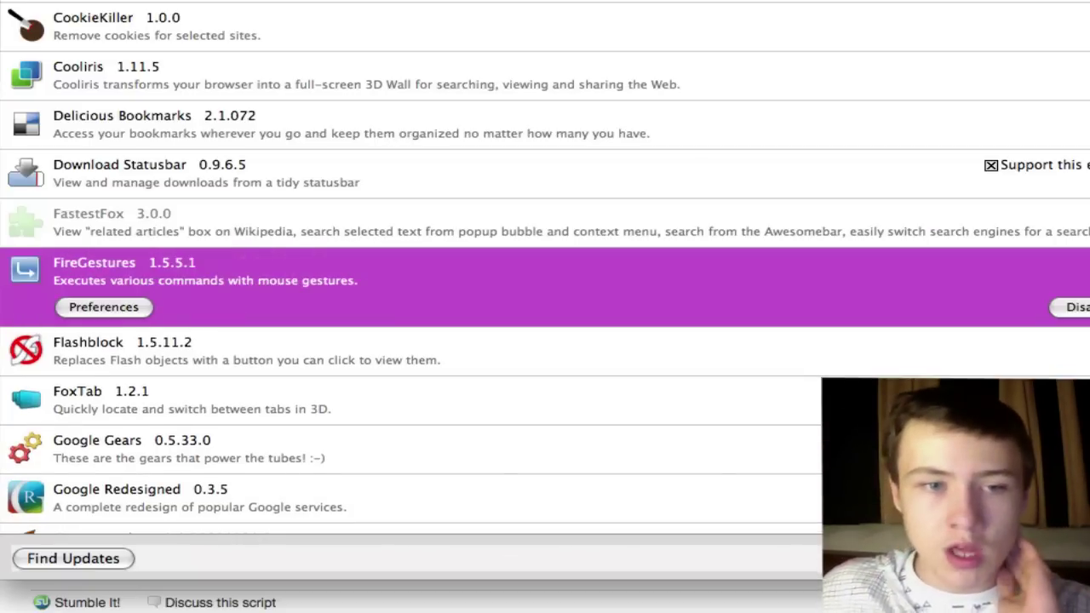
# Step: Demonstrate mouse gestures on the GoogleX2 page by opening its Source Code link in a new tab and closing that tab
pyautogui.press('super+w')
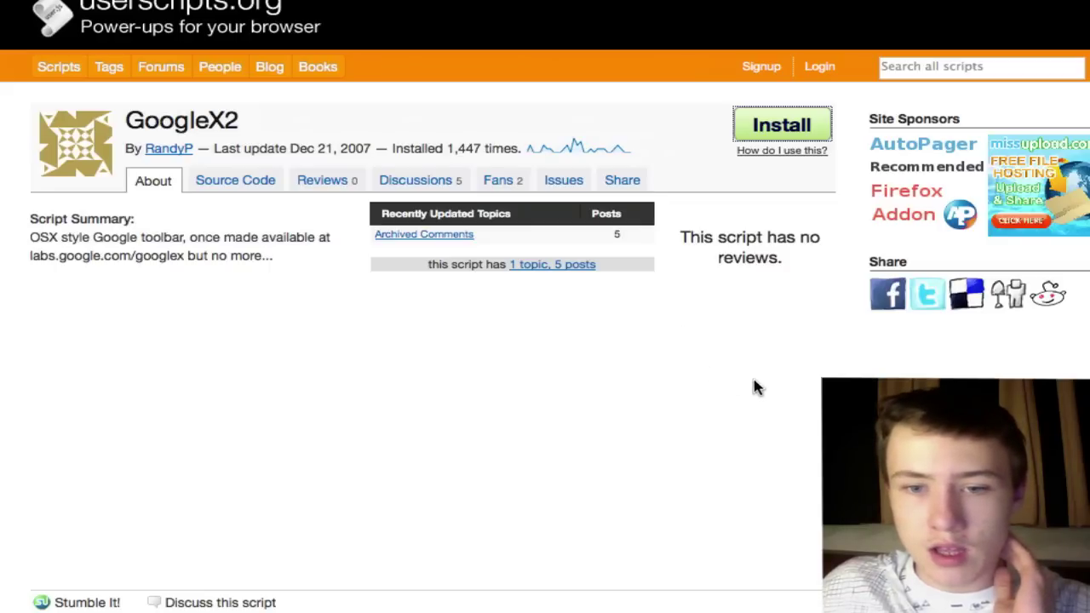
pyautogui.moveTo(768, 382); pyautogui.dragTo(621, 381)
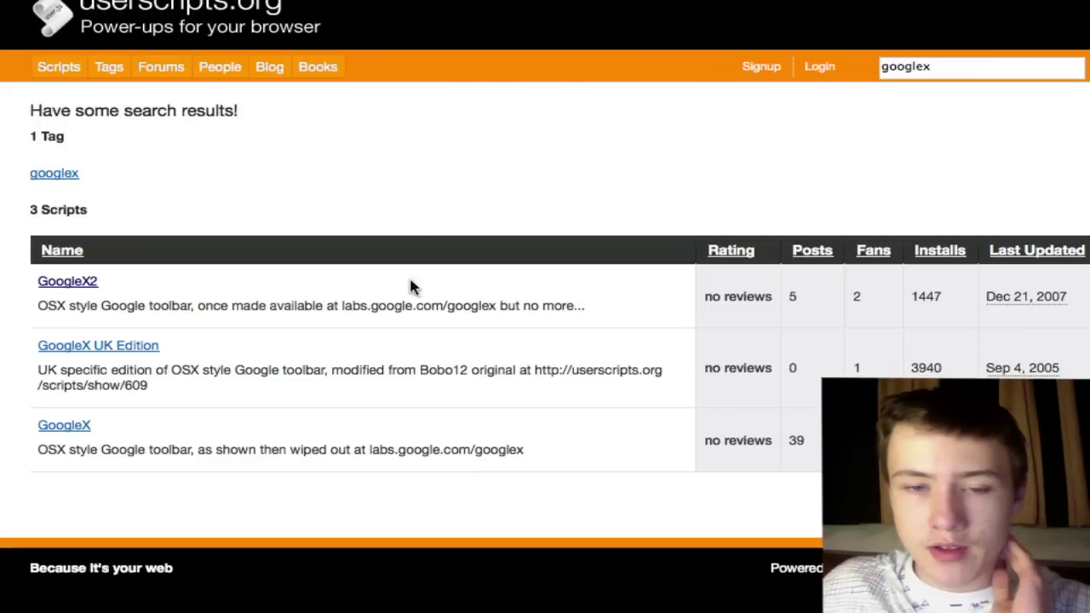
pyautogui.moveTo(436, 193); pyautogui.dragTo(596, 192)
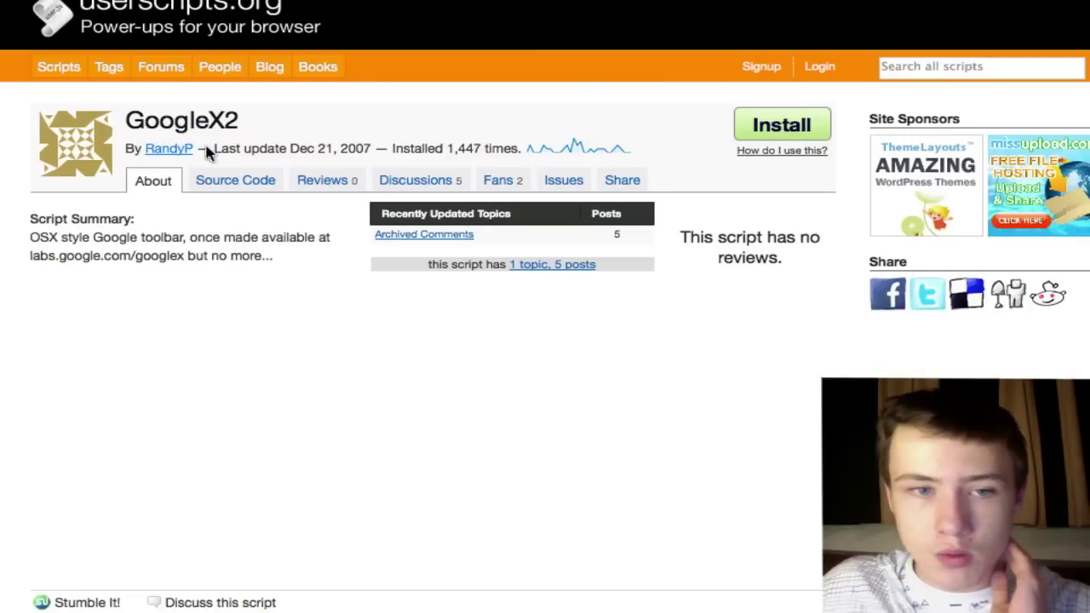
pyautogui.moveTo(235, 182); pyautogui.dragTo(230, 150)
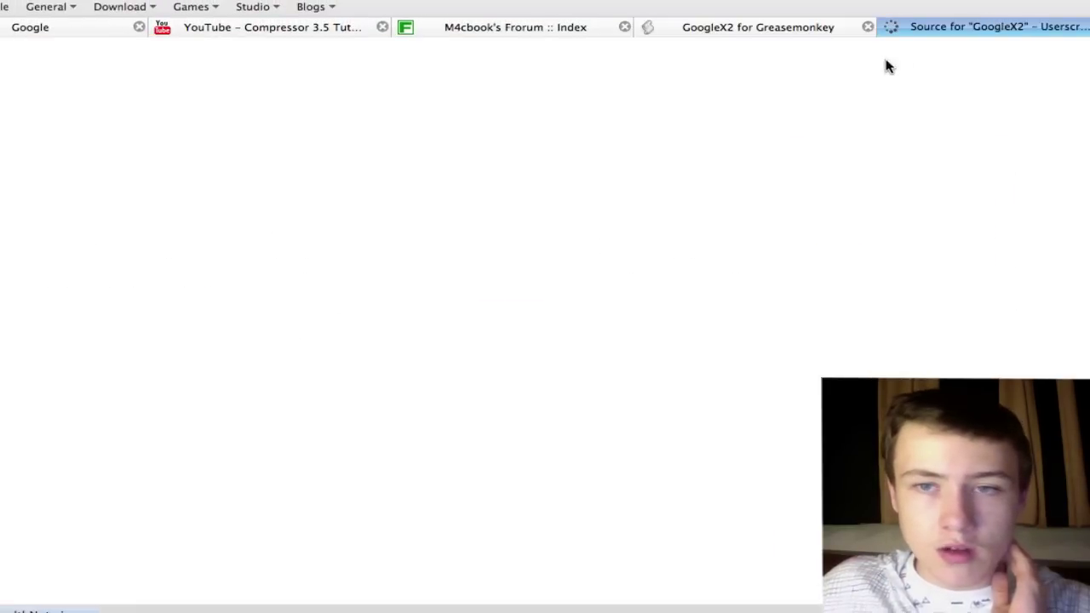
pyautogui.press('super+w')
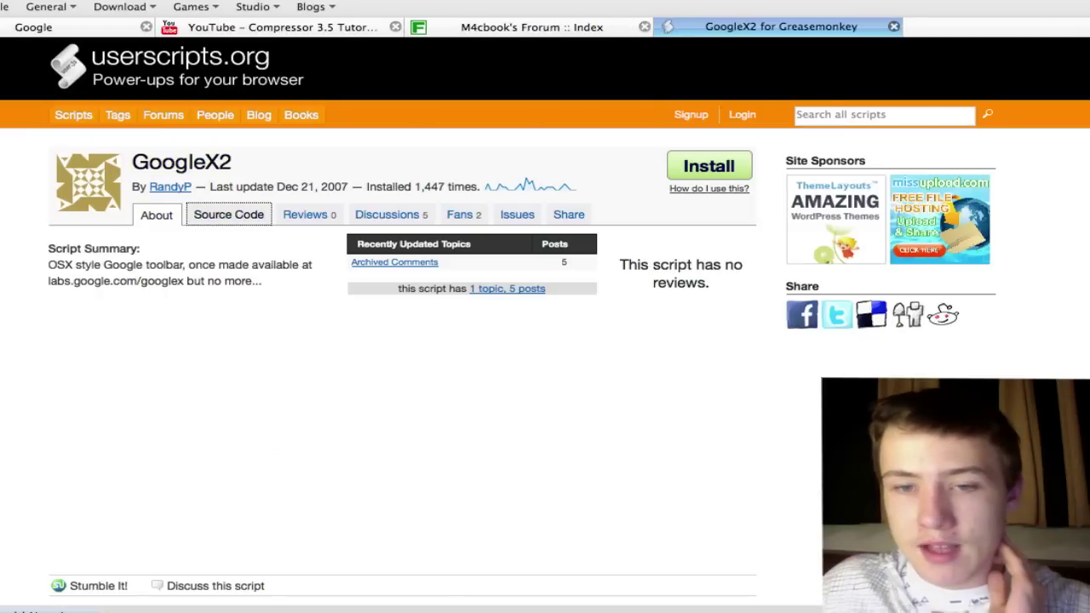
# Step: Bring the add-ons manager forward again and review the Flashblock and FoxTab entries
pyautogui.press('F10')
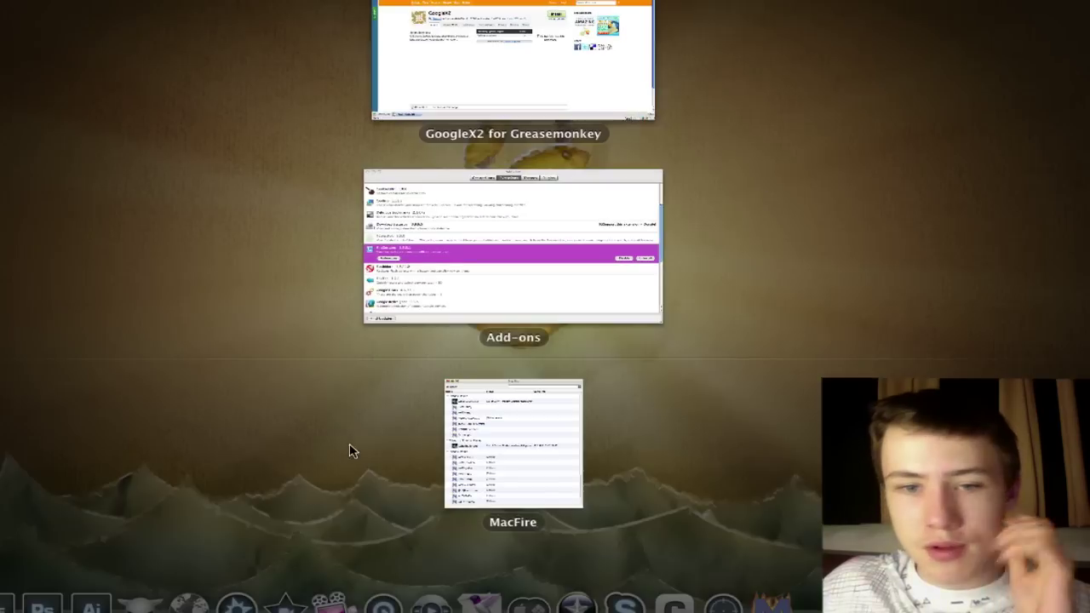
pyautogui.click(518, 231)
pyautogui.click(214, 369)
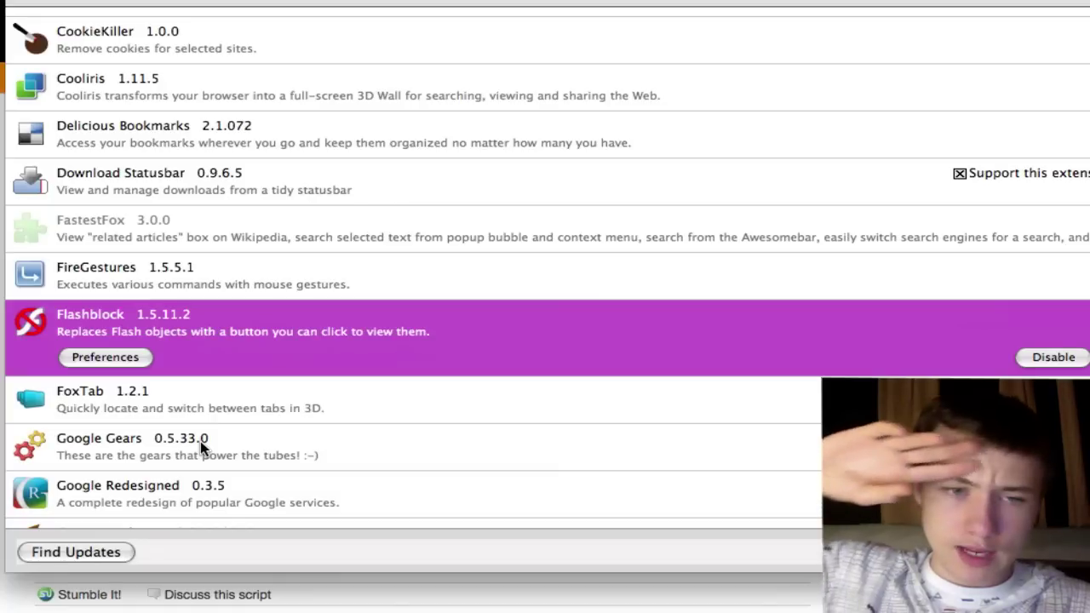
pyautogui.click(105, 357)
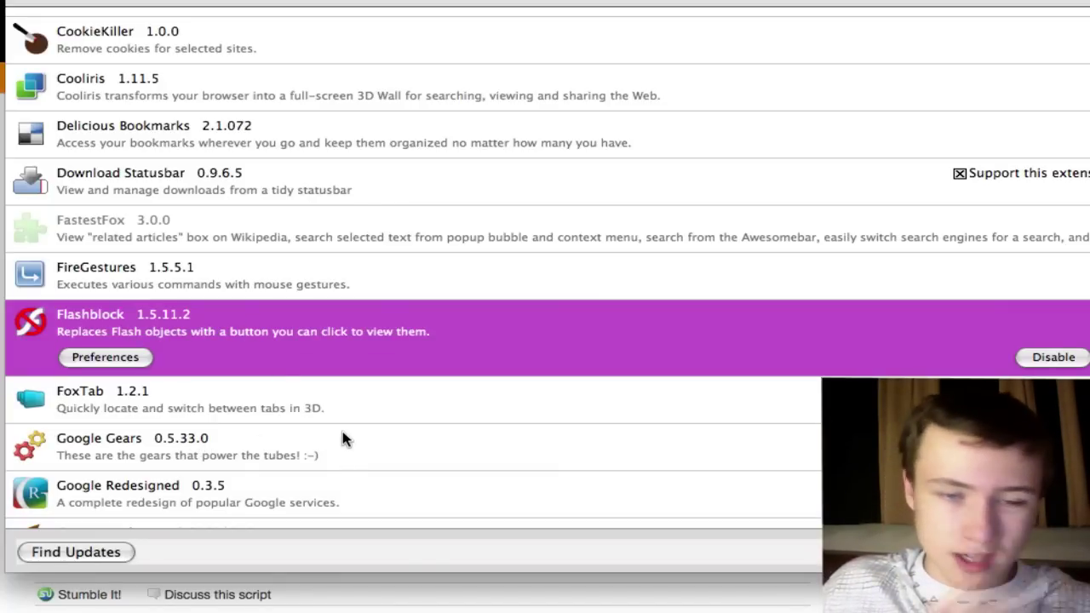
pyautogui.click(293, 399)
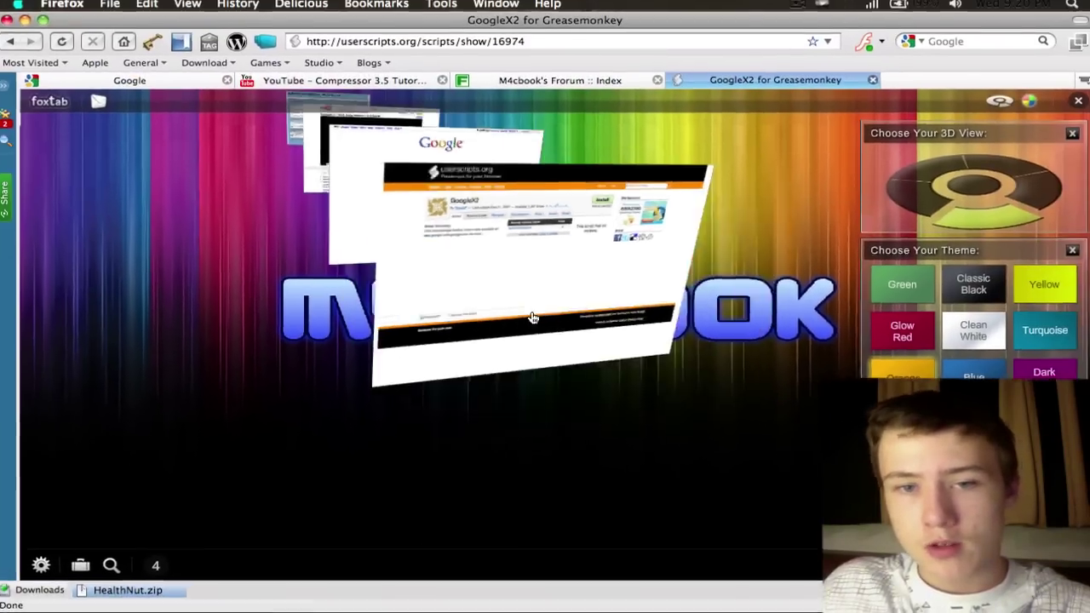
# Step: Flip through the open tabs in FoxTab and try several angled 3D stack views
pyautogui.scroll(1, 518, 269)
pyautogui.scroll(-1, 522, 309)
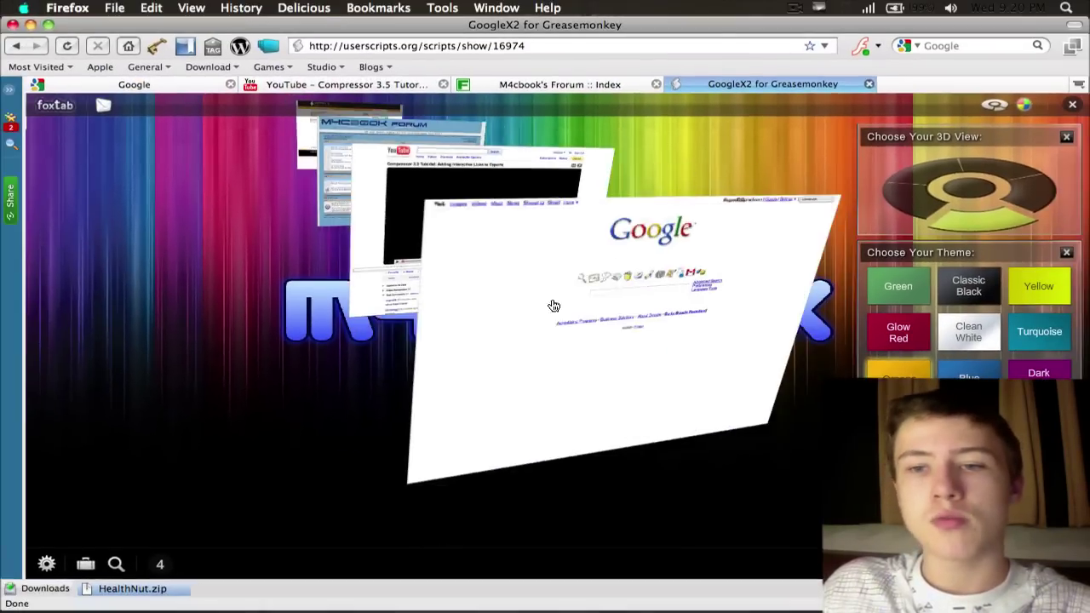
pyautogui.click(991, 171)
pyautogui.click(992, 172)
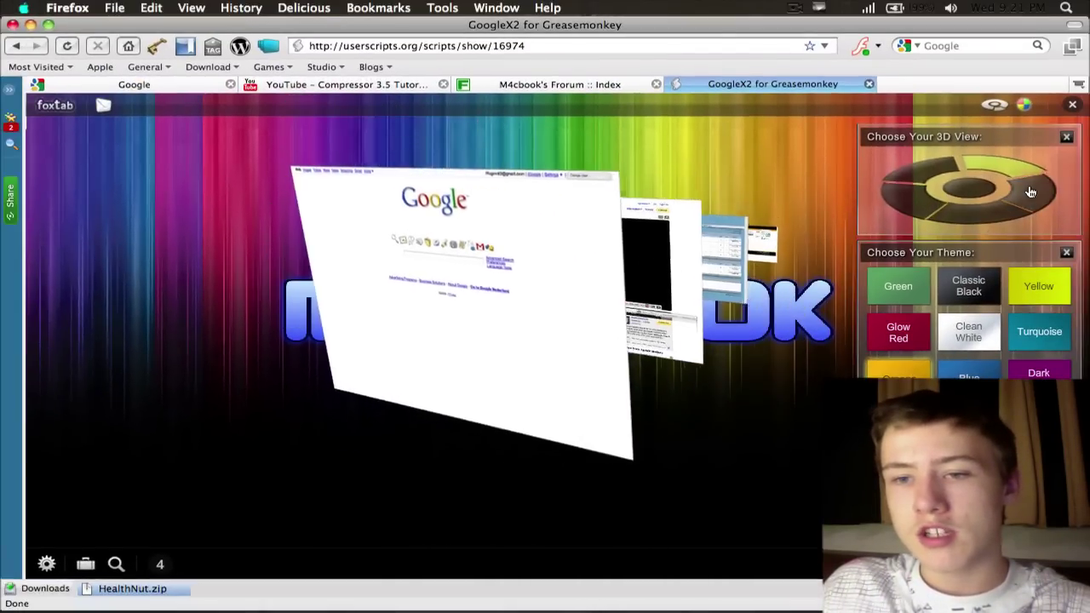
pyautogui.click(1029, 192)
pyautogui.click(945, 223)
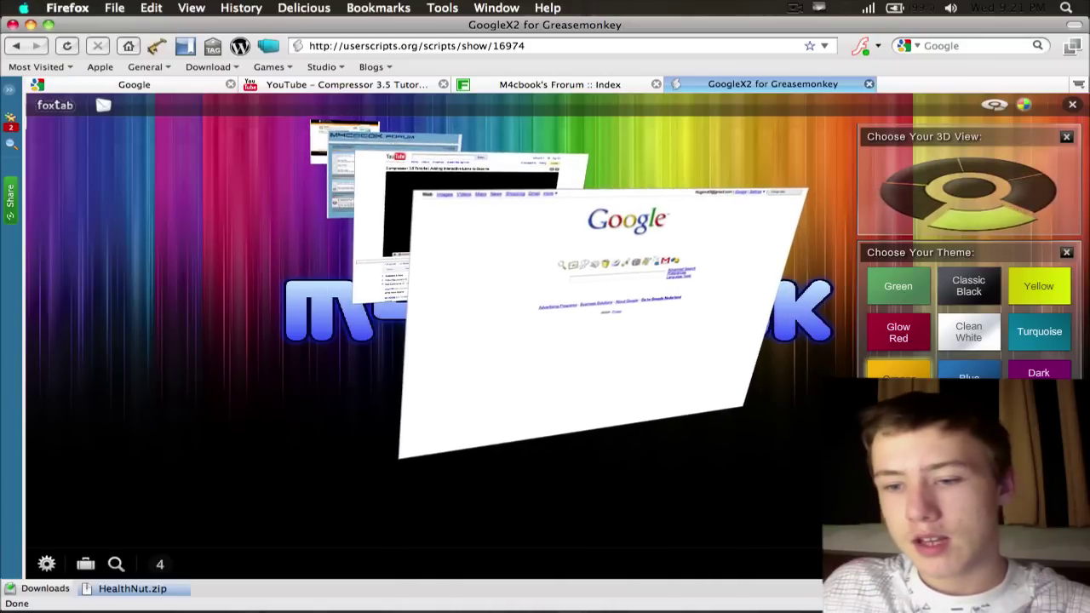
# Step: Switch FoxTab to its grid and carousel-style views, browse the tab previews and close FoxTab
pyautogui.click(968, 188)
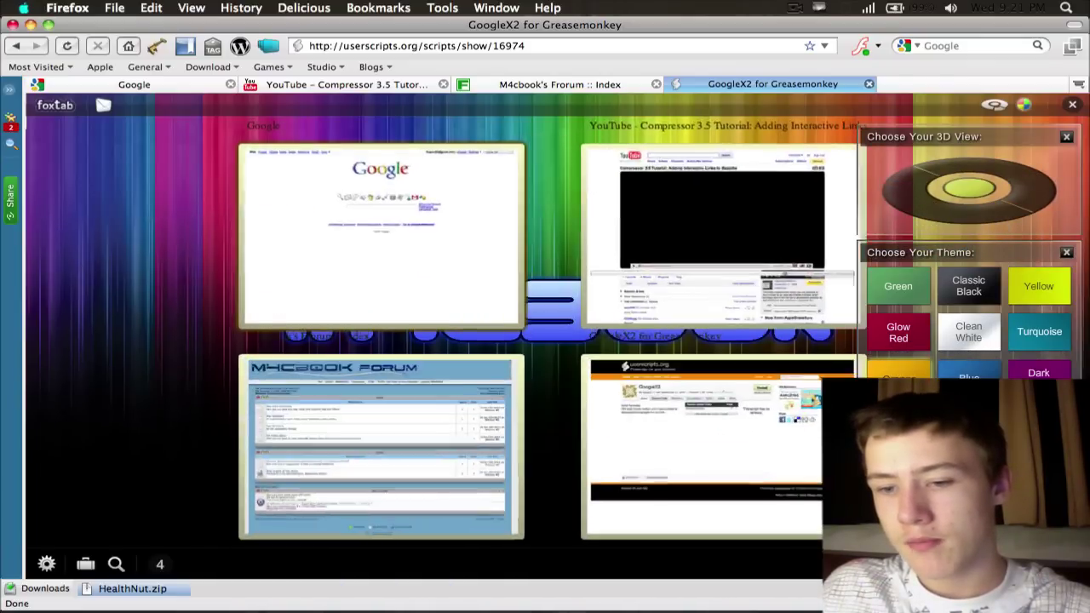
pyautogui.click(968, 188)
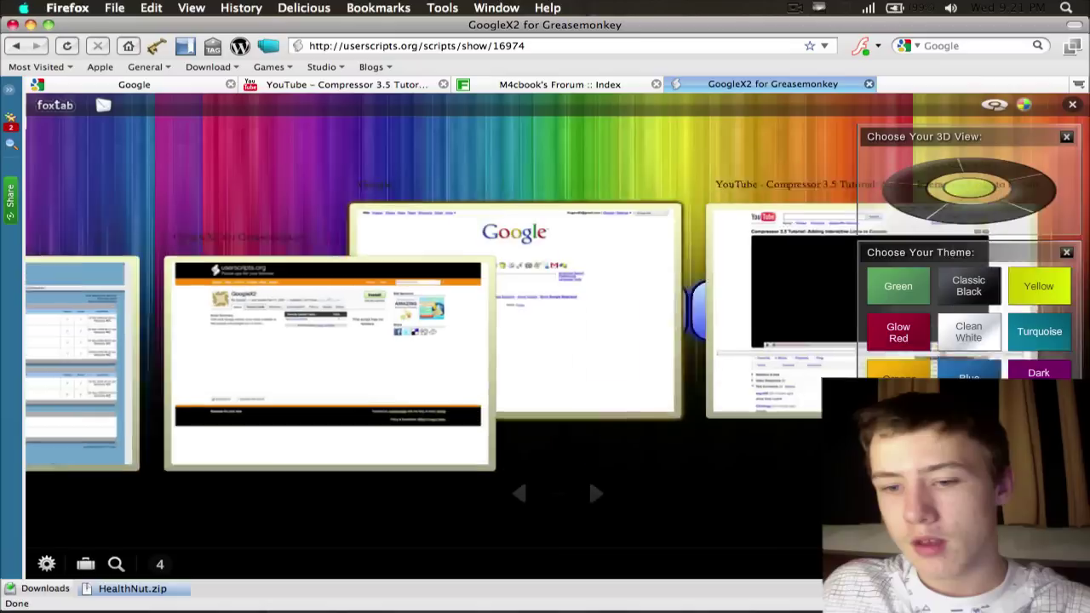
pyautogui.scroll(-4, 546, 306)
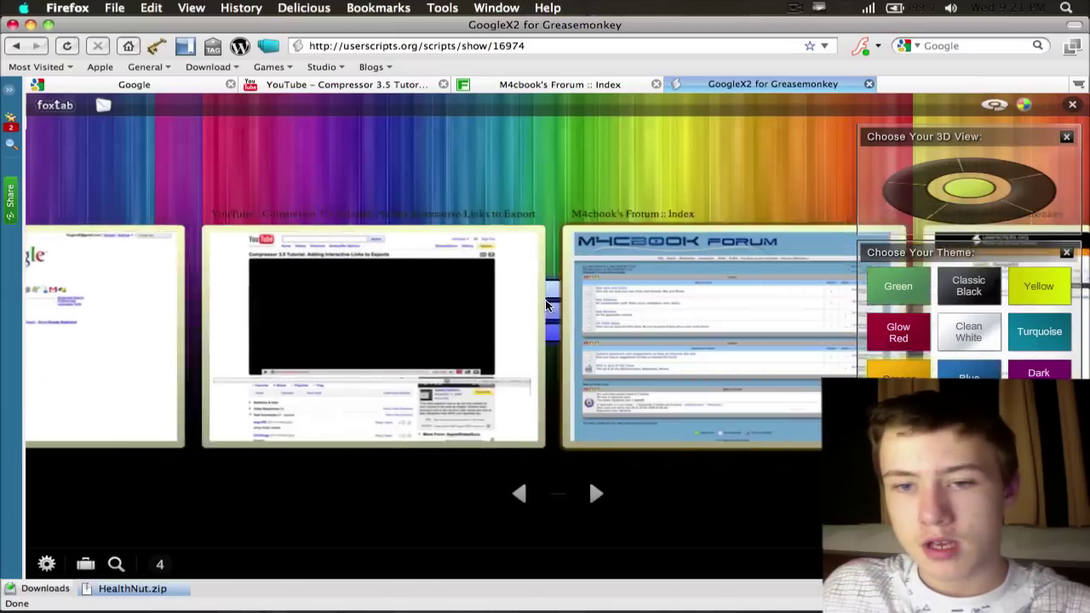
pyautogui.scroll(4, 547, 306)
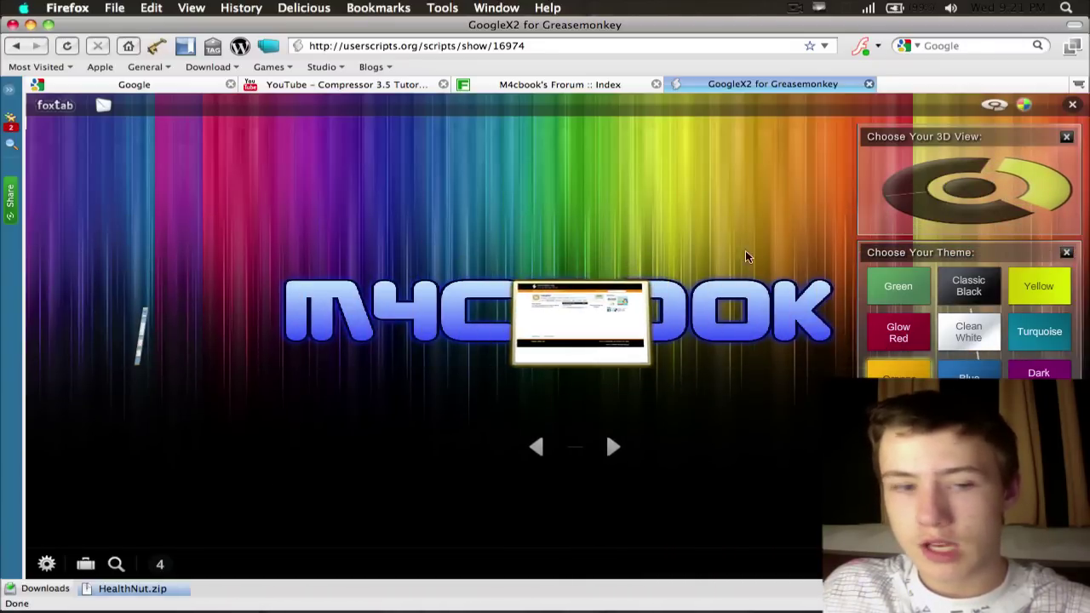
pyautogui.click(1070, 104)
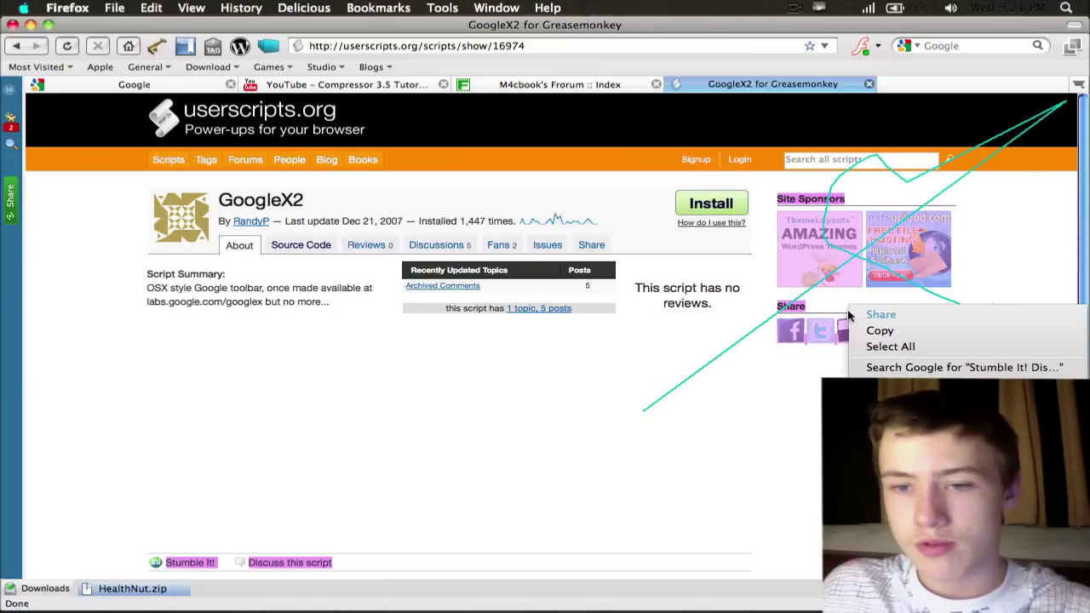
# Step: Return to the add-ons manager and review the Google Gears, Google Redesigned and Greasemonkey extension entries
pyautogui.click(641, 423)
pyautogui.moveTo(1089, 1)
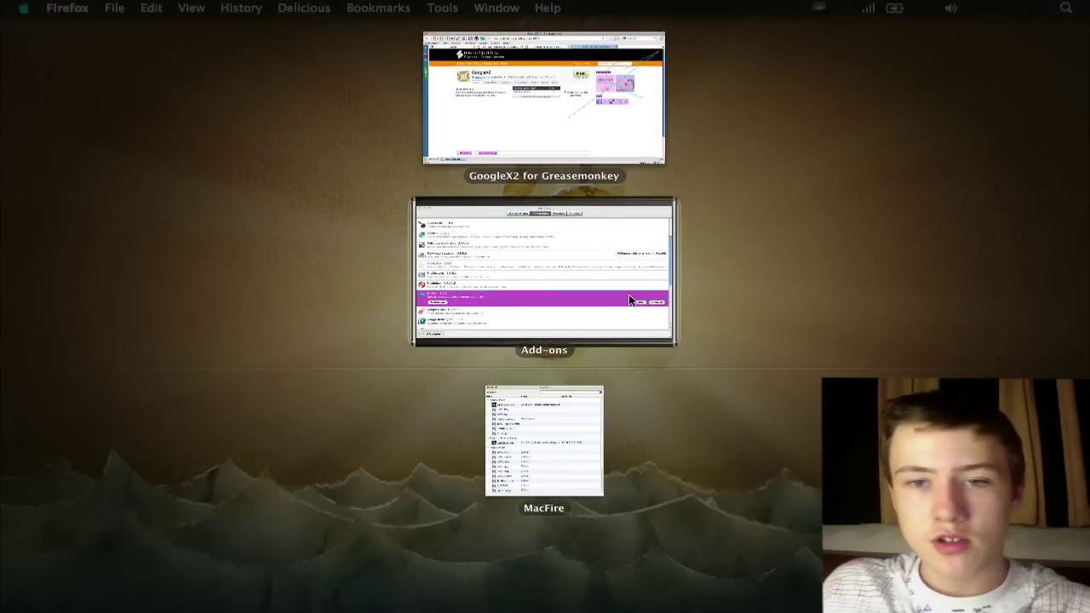
pyautogui.click(512, 272)
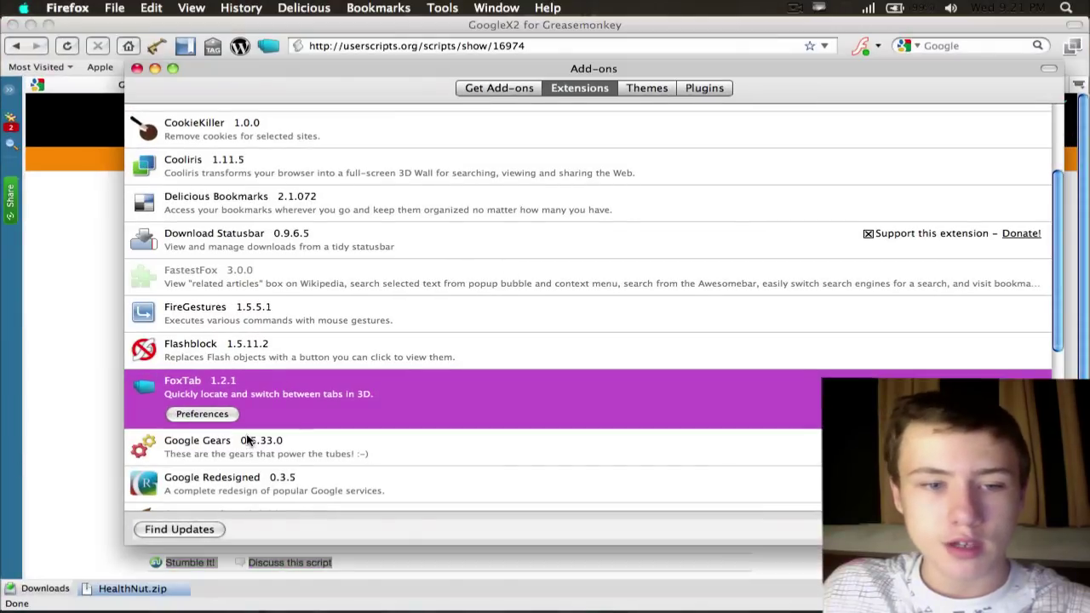
pyautogui.click(247, 440)
pyautogui.scroll(-5, 389, 448)
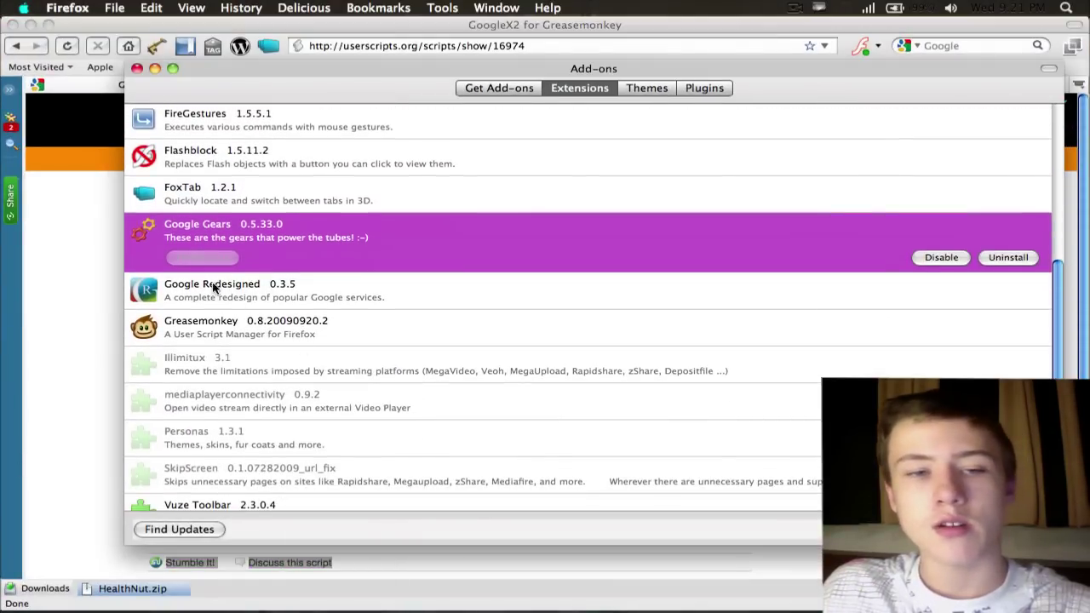
pyautogui.click(213, 287)
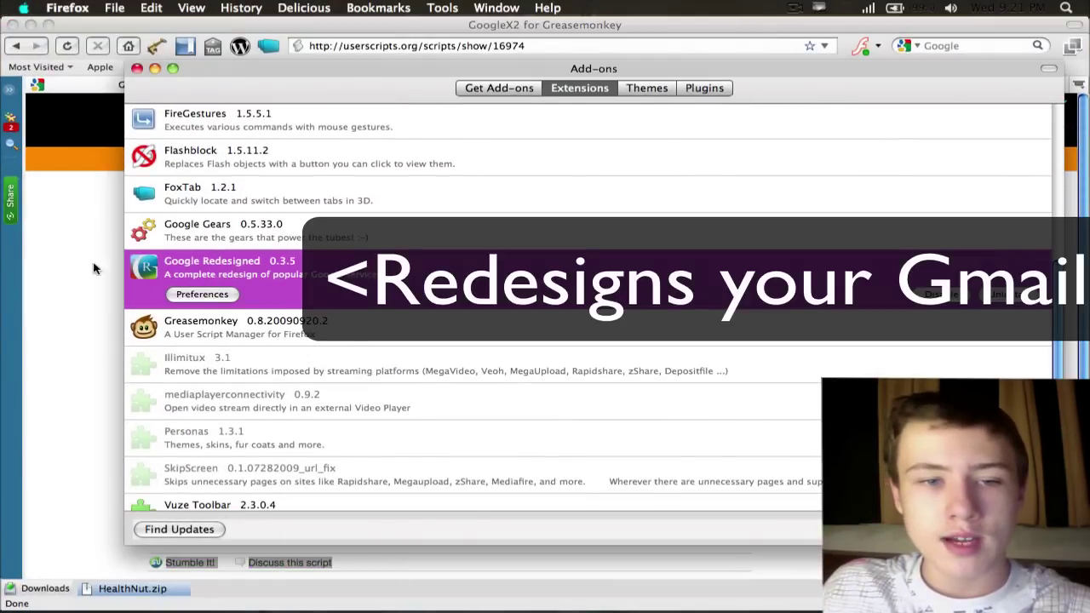
pyautogui.click(249, 342)
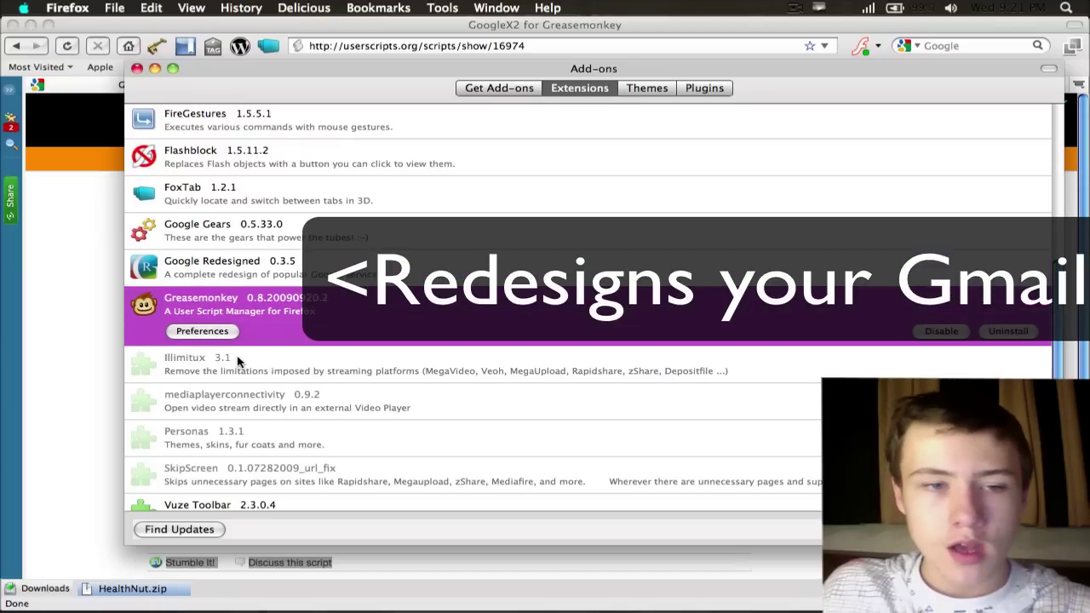
# Step: Review the Vuze Toolbar entry and the disabled Illimitux, mediaplayerconnectivity, Personas and SkipScreen extensions
pyautogui.scroll(-3, 244, 316)
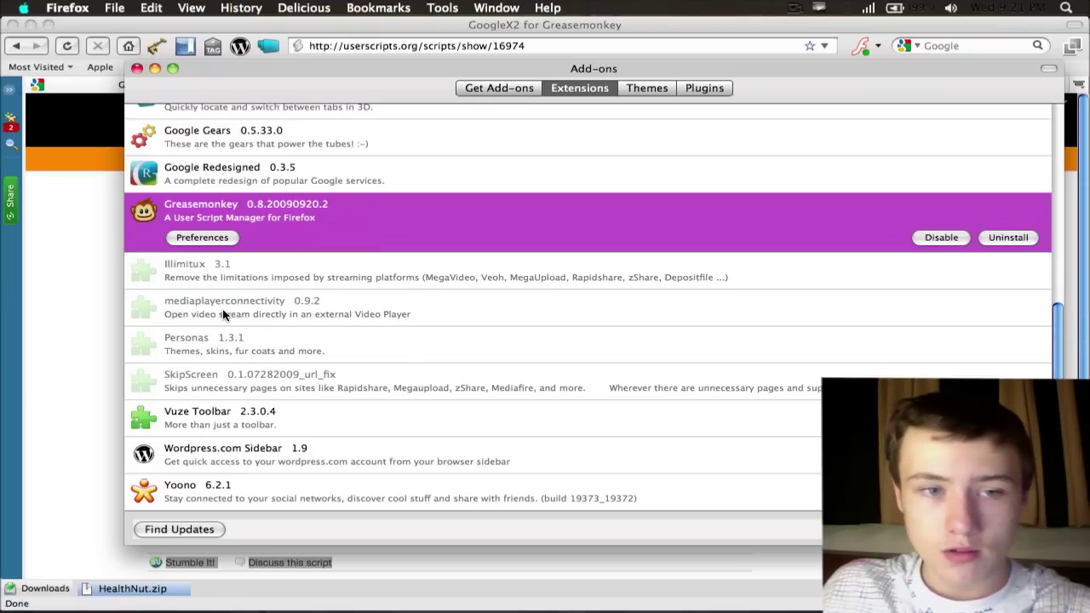
pyautogui.click(238, 427)
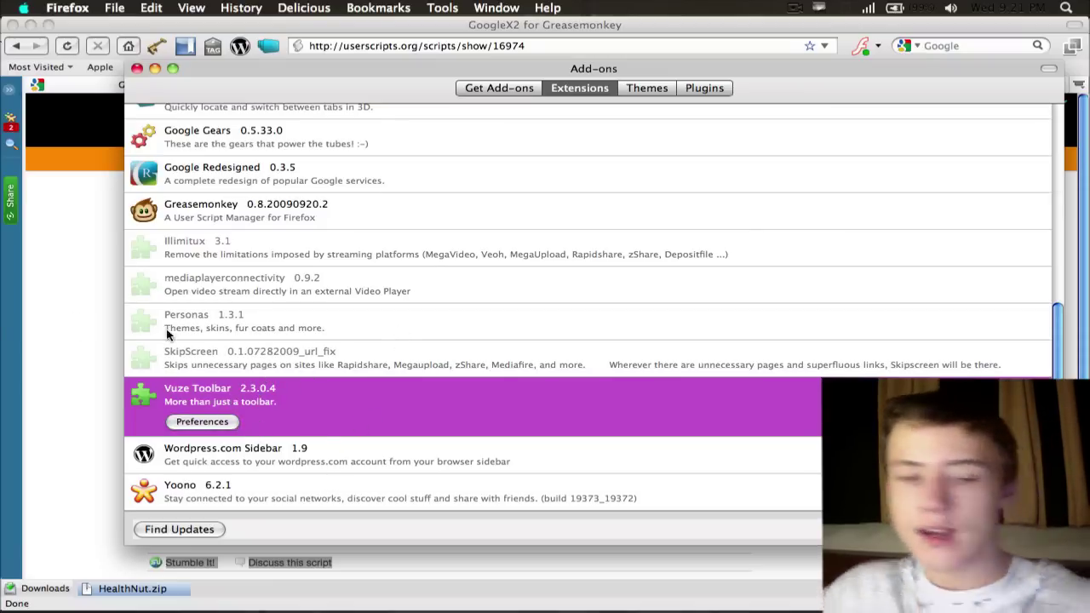
pyautogui.click(216, 252)
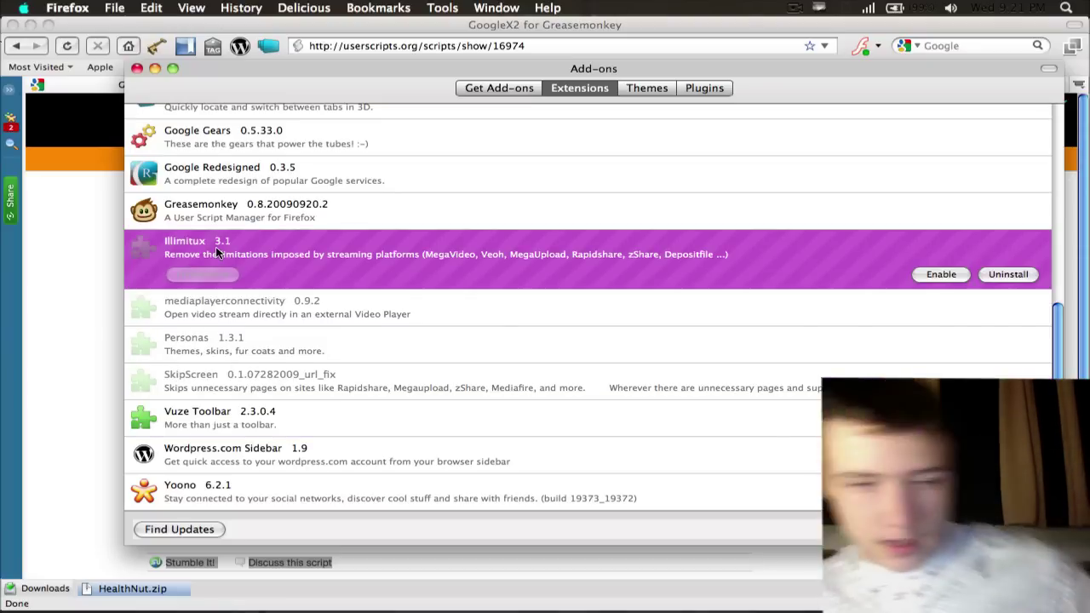
pyautogui.click(245, 302)
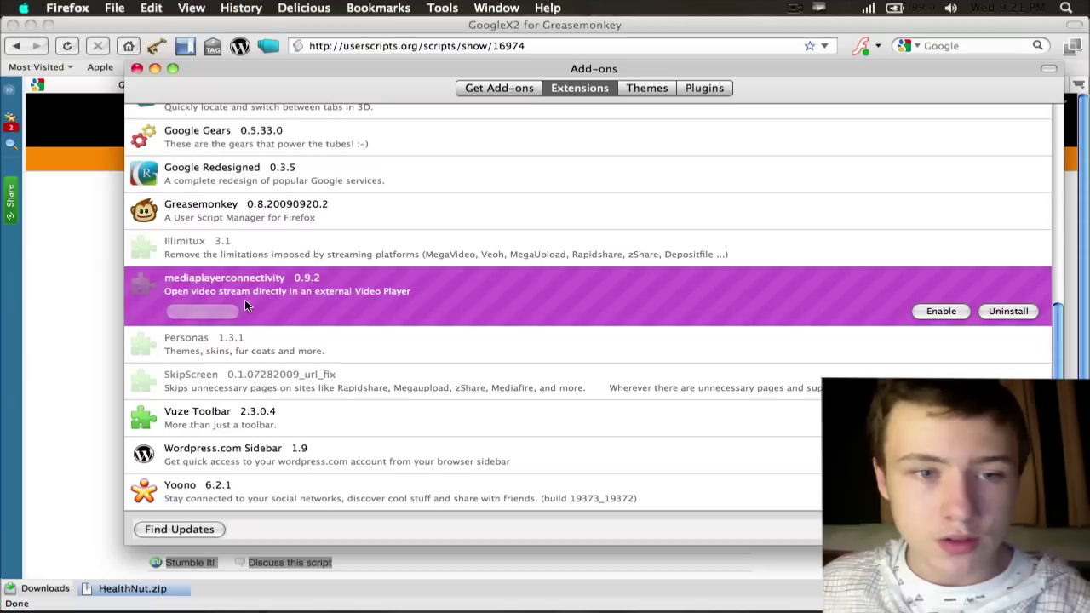
pyautogui.click(253, 354)
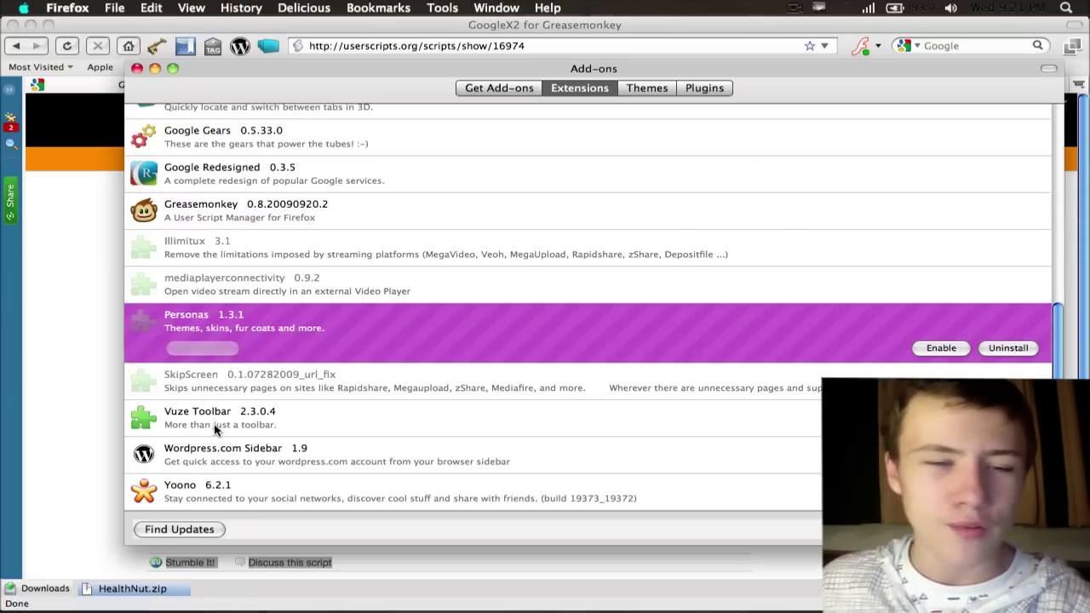
pyautogui.click(225, 368)
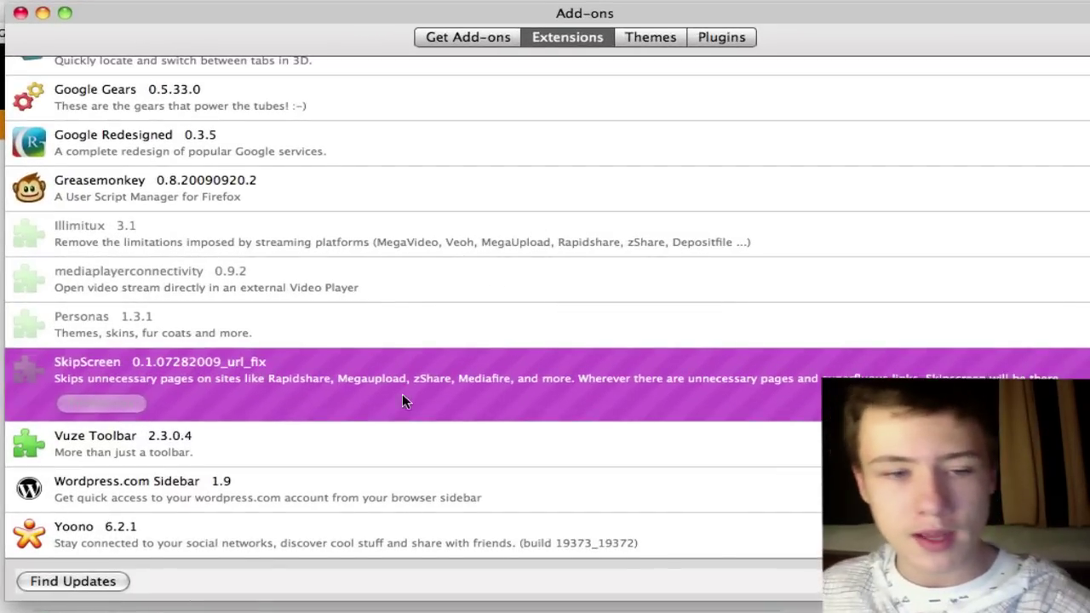
# Step: Review the Wordpress.com Sidebar and Yoono entries at the end of the extensions list
pyautogui.click(120, 478)
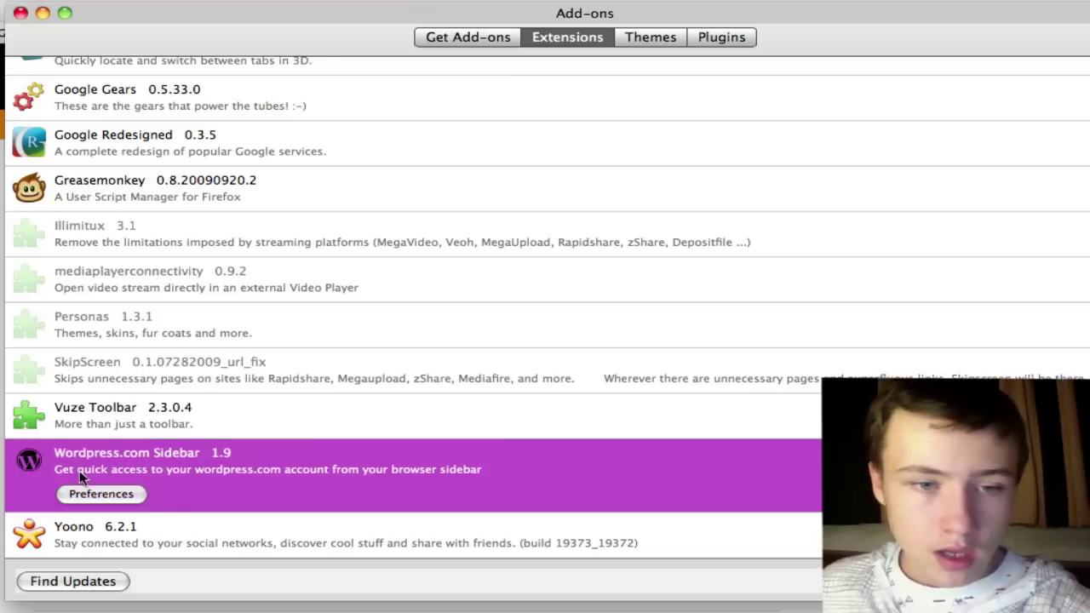
pyautogui.click(59, 584)
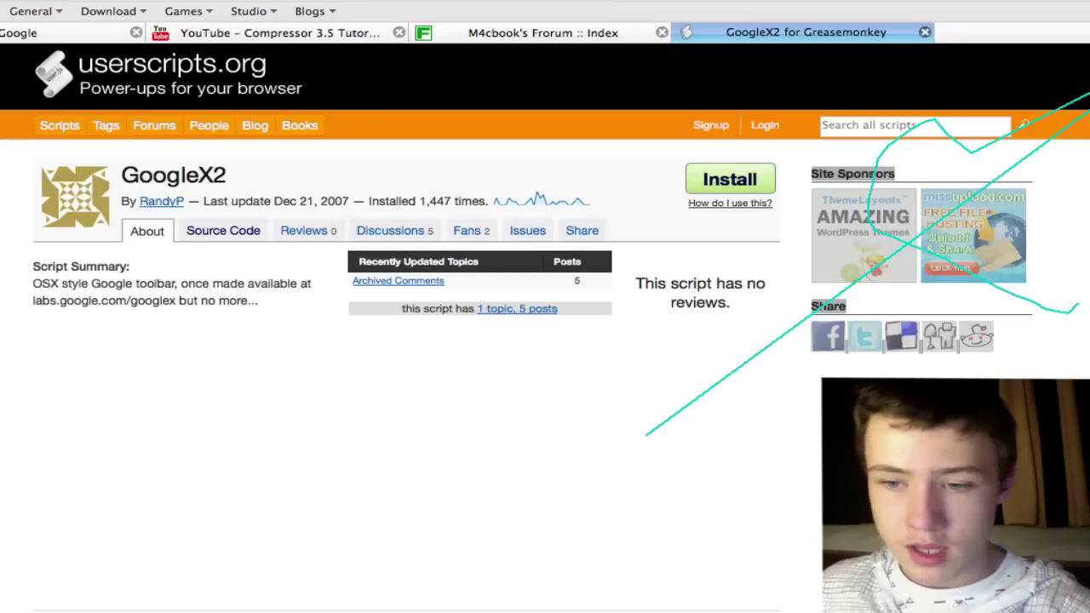
pyautogui.press('F9')
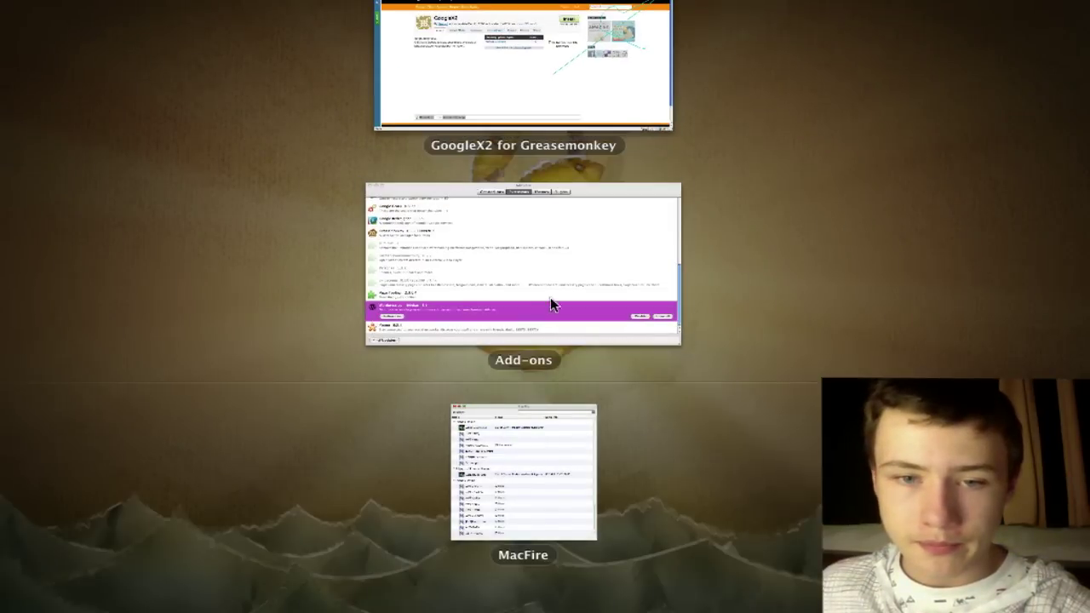
pyautogui.click(550, 297)
pyautogui.click(113, 532)
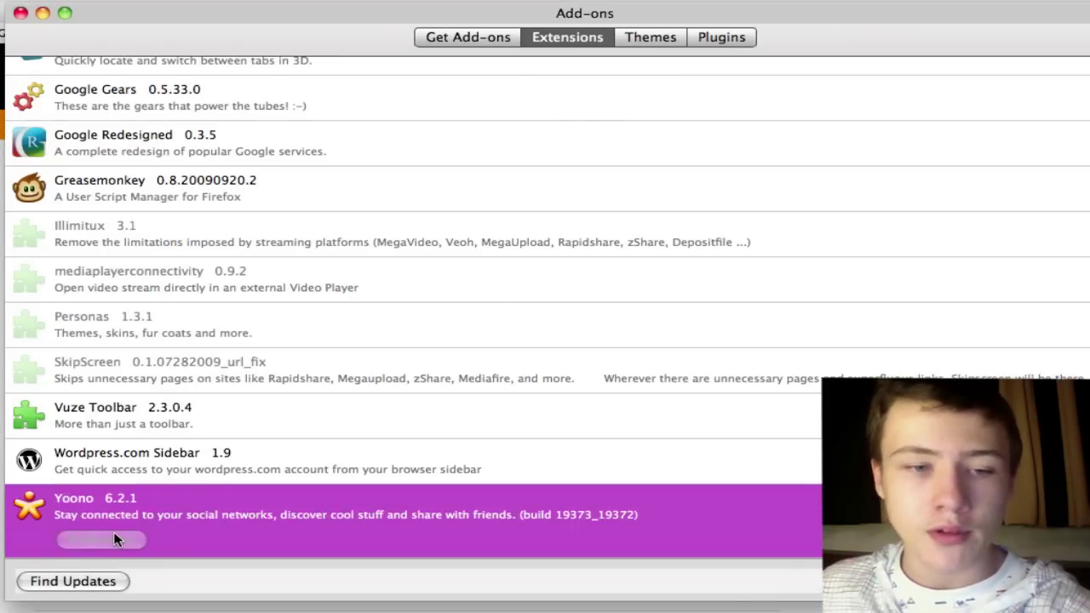
# Step: Close the add-ons manager and explore the Yoono sidebar's Discovery panel and its options
pyautogui.click(21, 13)
pyautogui.click(15, 24)
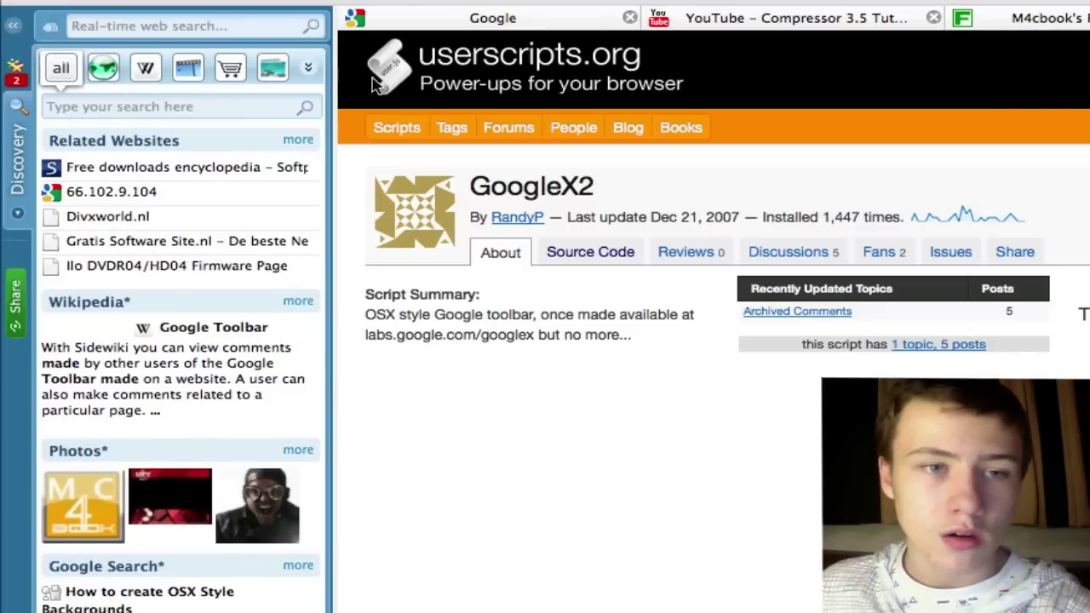
pyautogui.click(307, 72)
pyautogui.click(307, 72)
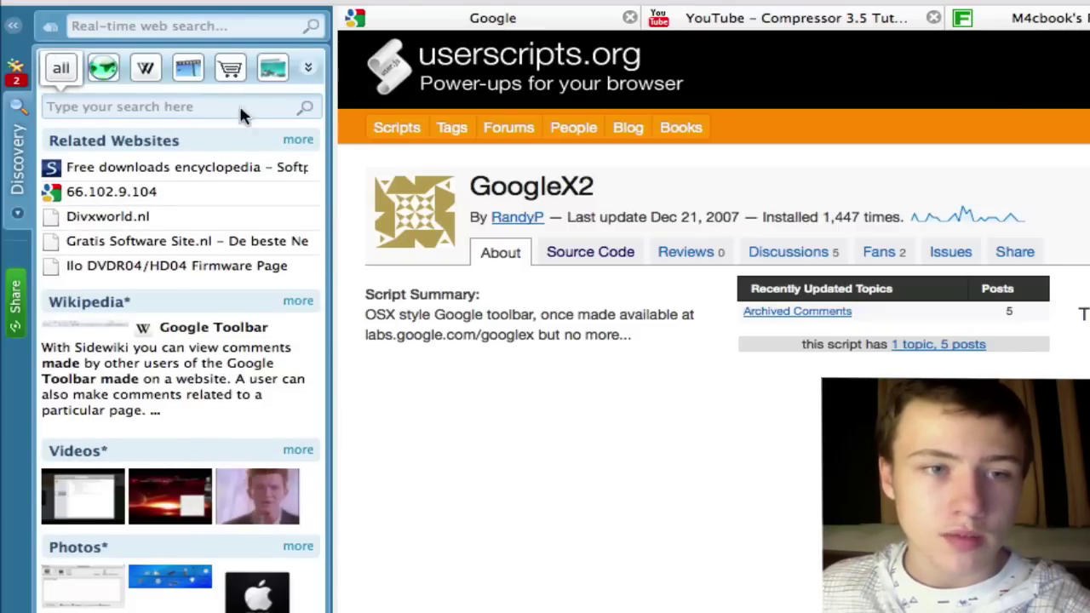
pyautogui.click(18, 213)
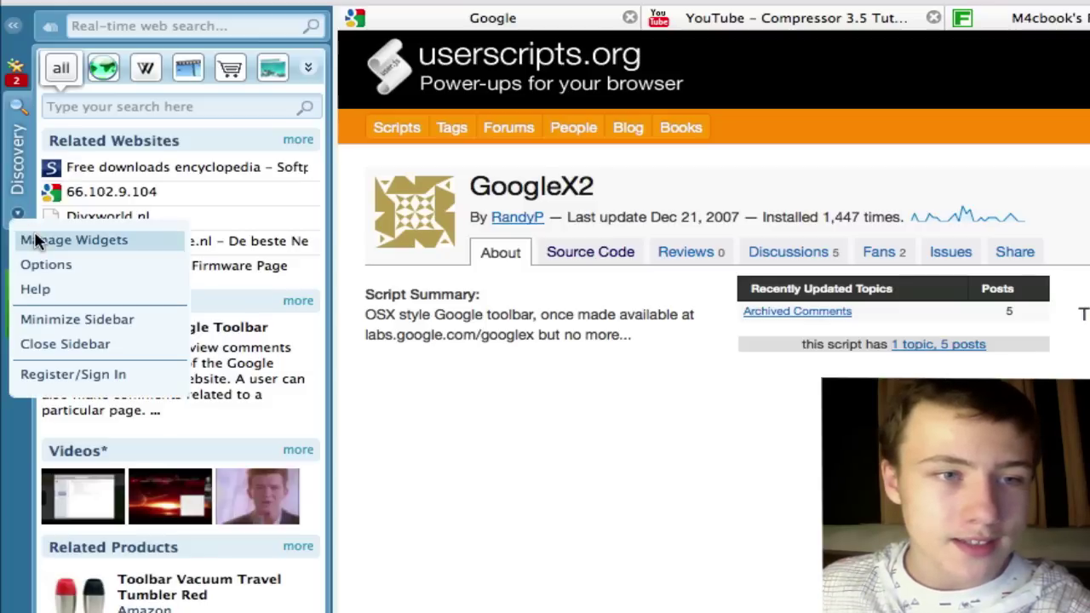
pyautogui.click(21, 74)
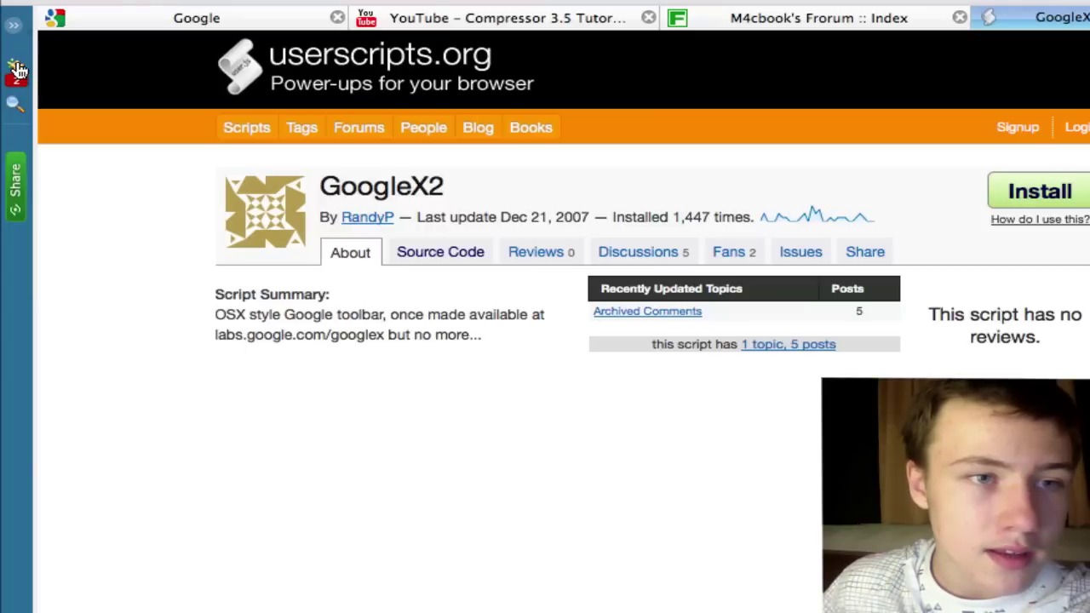
# Step: Open Yoono's Friends panel and look through its Facebook, Twitter, Flickr, Google Talk and Messenger sections
pyautogui.click(17, 69)
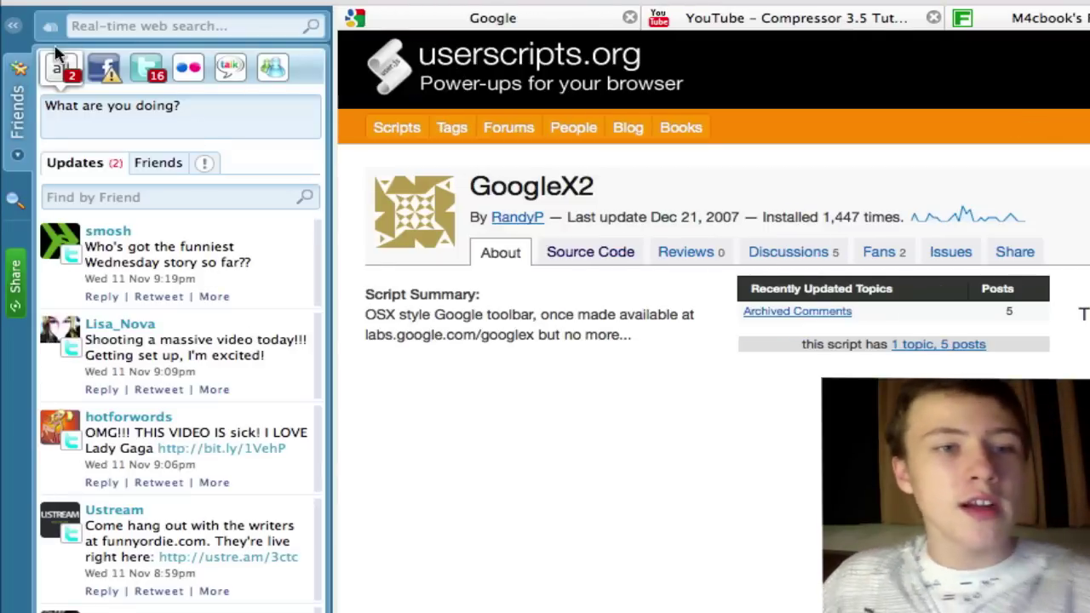
pyautogui.click(98, 72)
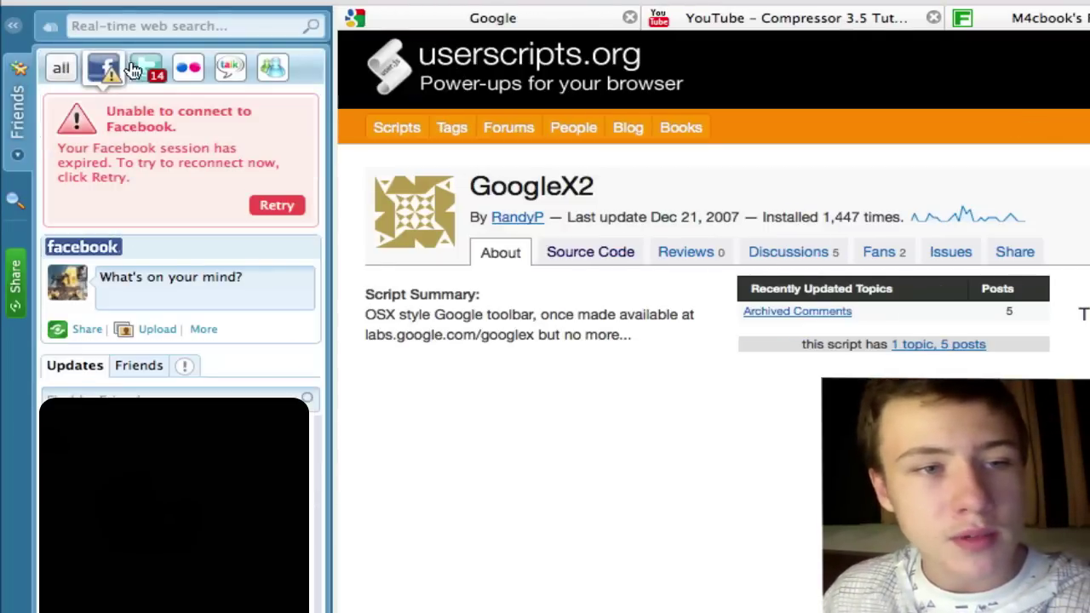
pyautogui.click(137, 70)
pyautogui.click(188, 67)
pyautogui.click(229, 70)
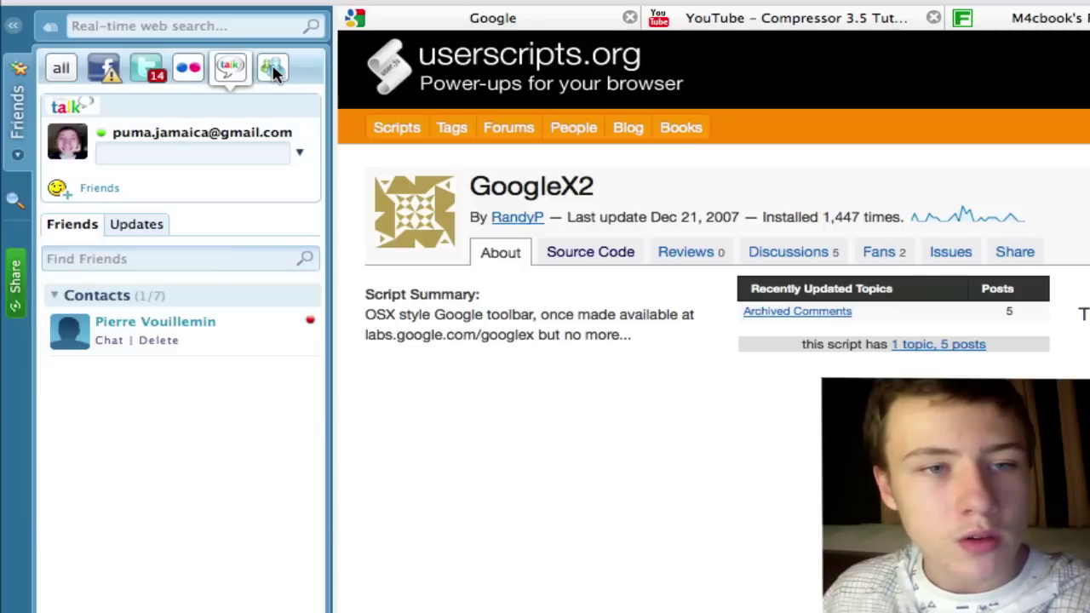
pyautogui.click(272, 67)
pyautogui.click(96, 77)
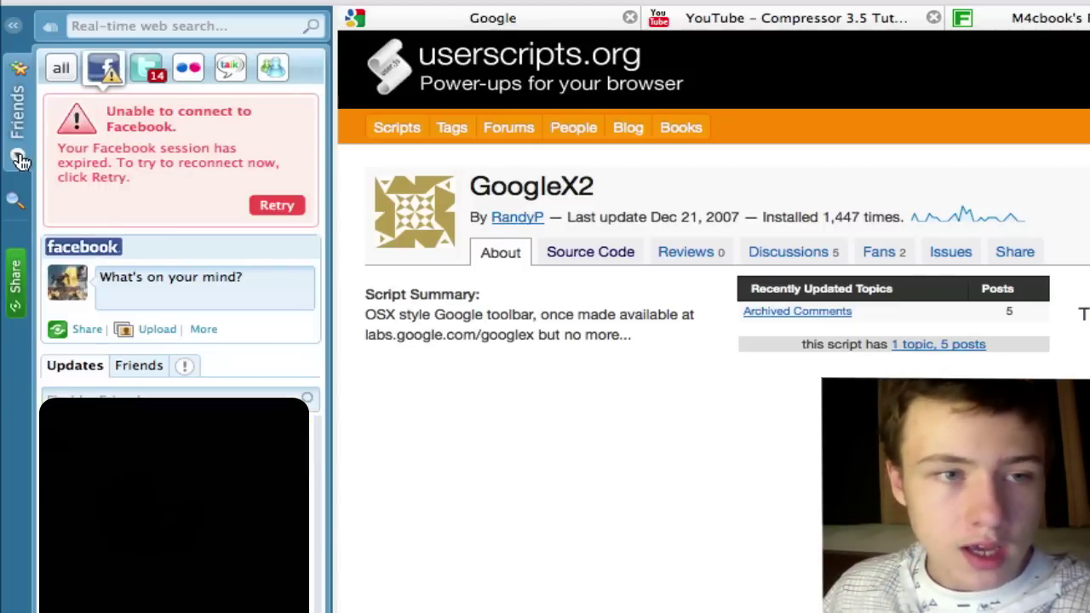
# Step: View Yoono's related websites and revisit the Messenger and Google Talk sections, ending with the sidebar collapsed
pyautogui.click(15, 199)
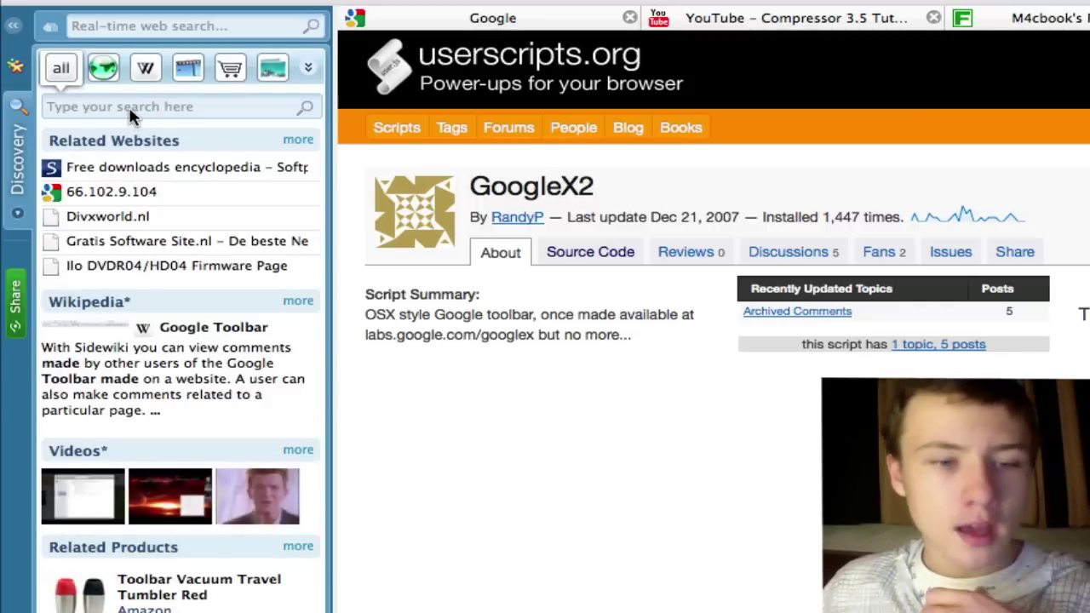
pyautogui.click(106, 73)
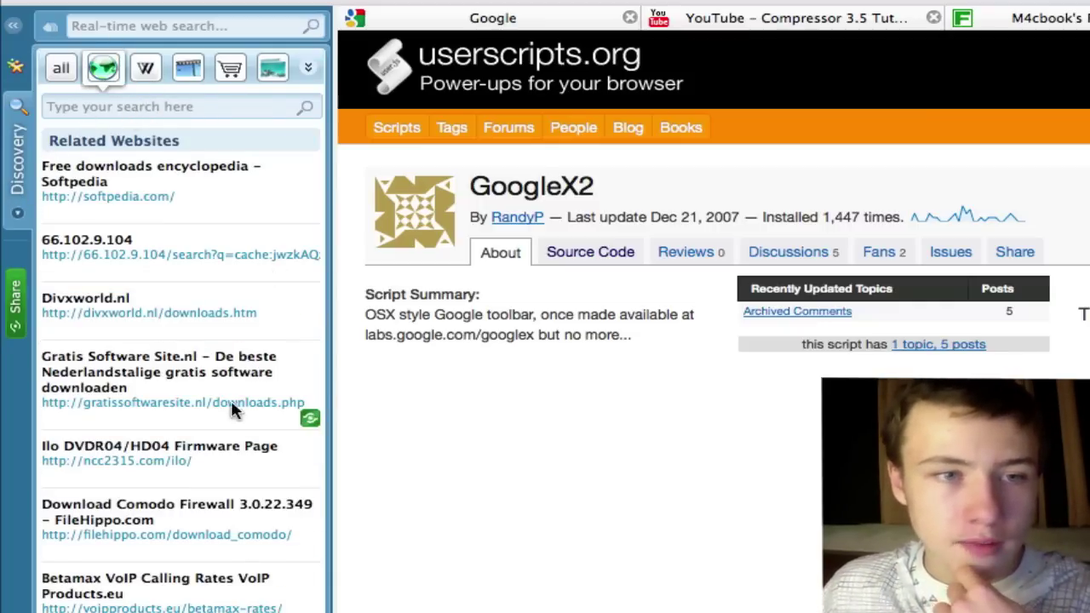
pyautogui.click(18, 68)
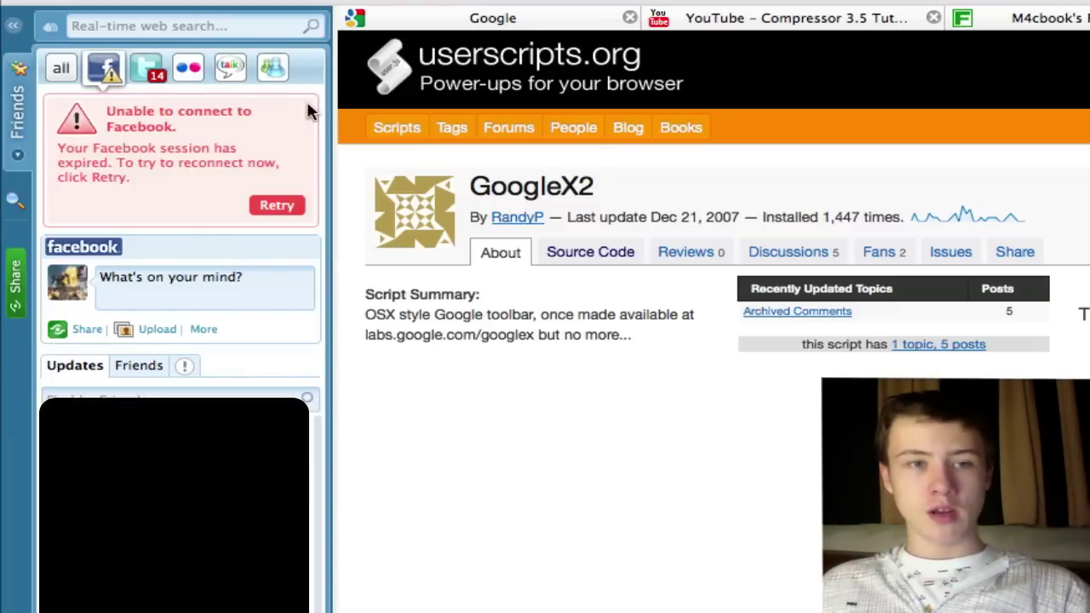
pyautogui.click(273, 69)
pyautogui.click(232, 74)
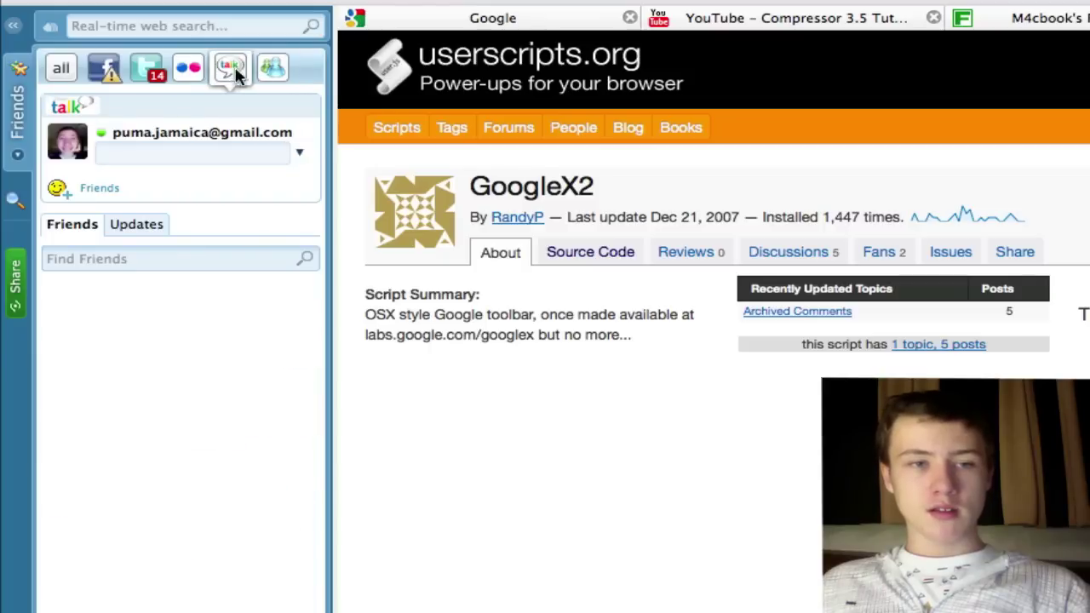
pyautogui.click(15, 27)
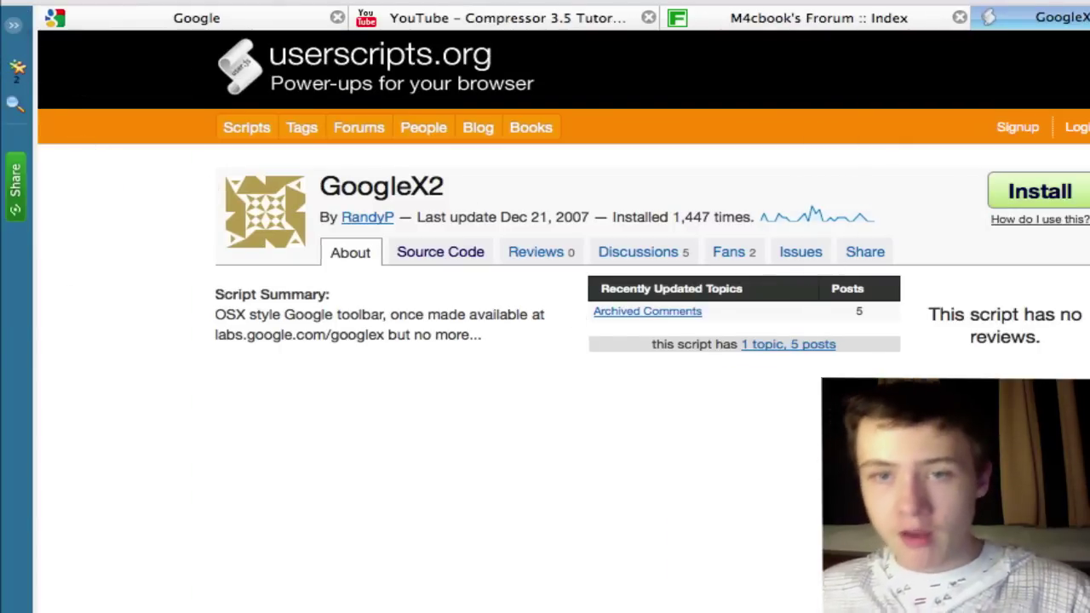
# Step: Reopen the add-ons manager and show the list of installed plugins
pyautogui.press('F9')
pyautogui.click(851, 206)
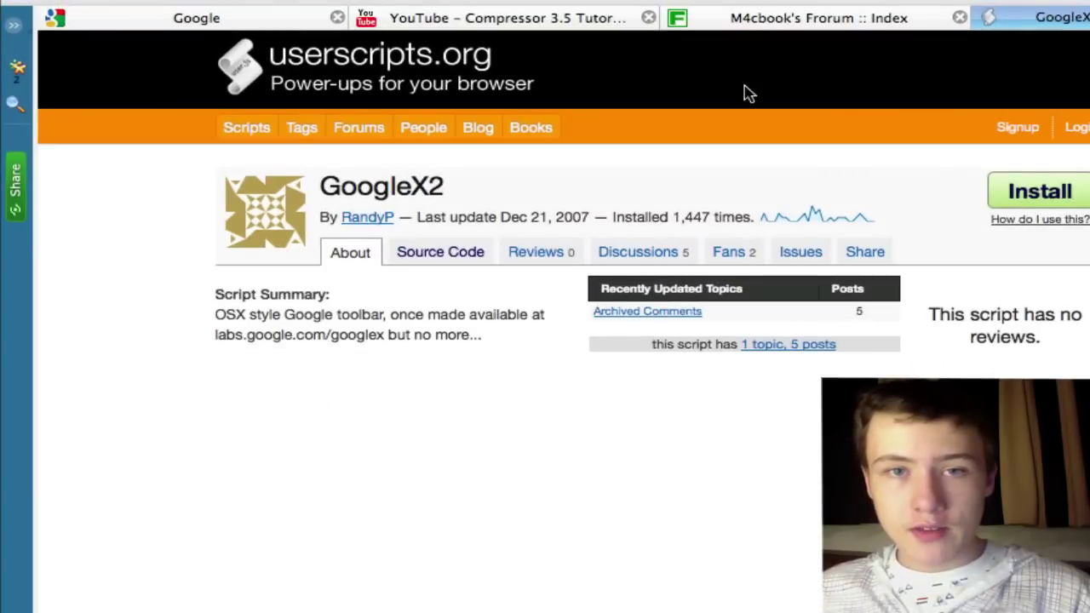
pyautogui.click(637, 0)
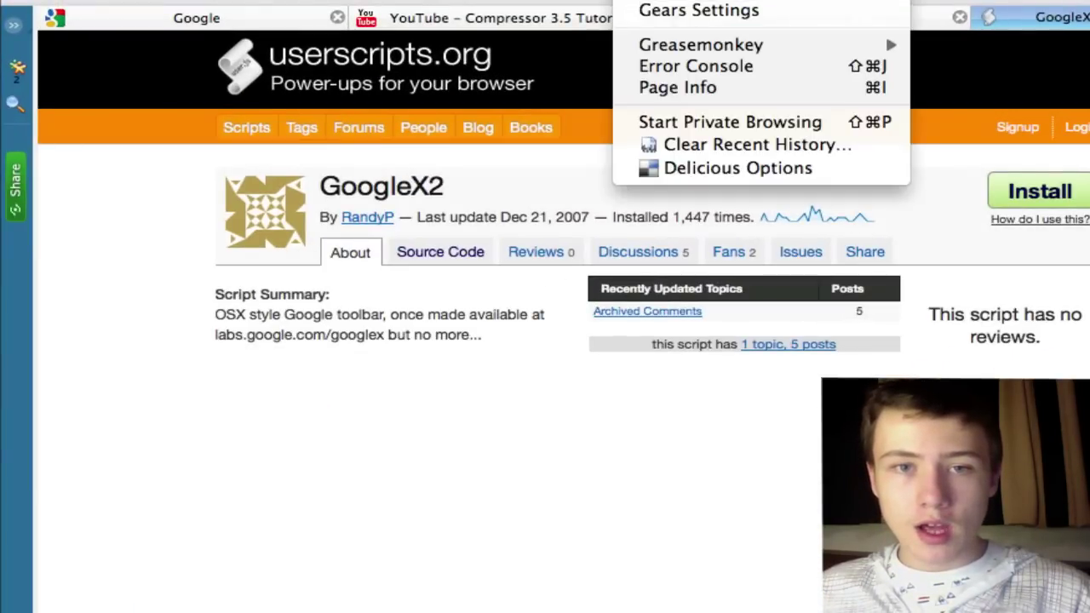
pyautogui.click(708, 0)
pyautogui.click(1010, 28)
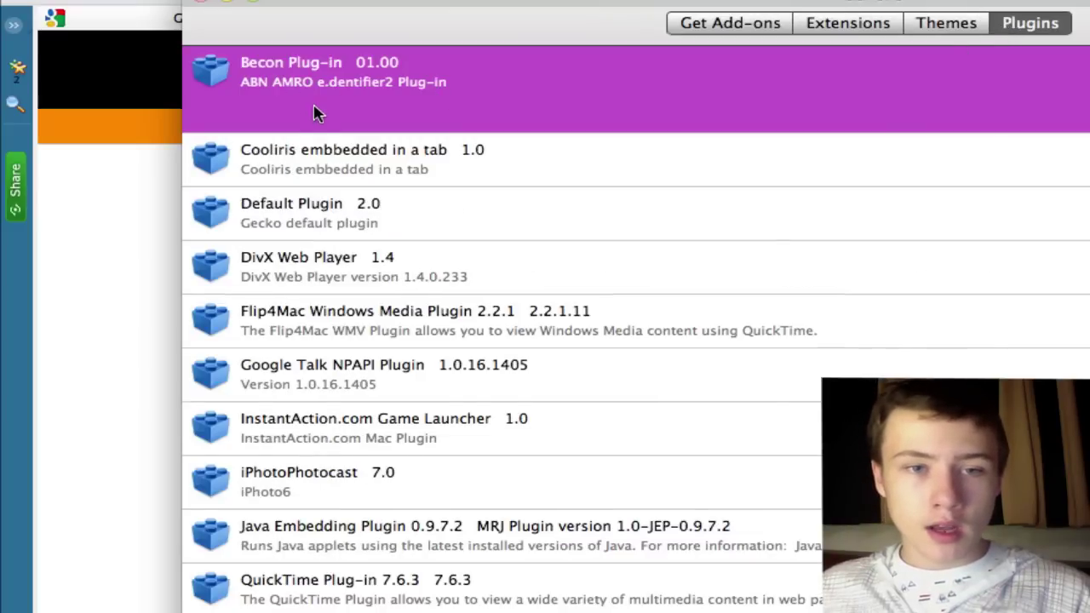
# Step: Go through the installed plugins from Cooliris embedded in a tab to iPhotoPhotocast, including DivX Web Player, Flip4Mac and InstantAction.com Game Launcher
pyautogui.click(384, 153)
pyautogui.scroll(-1, 251, 175)
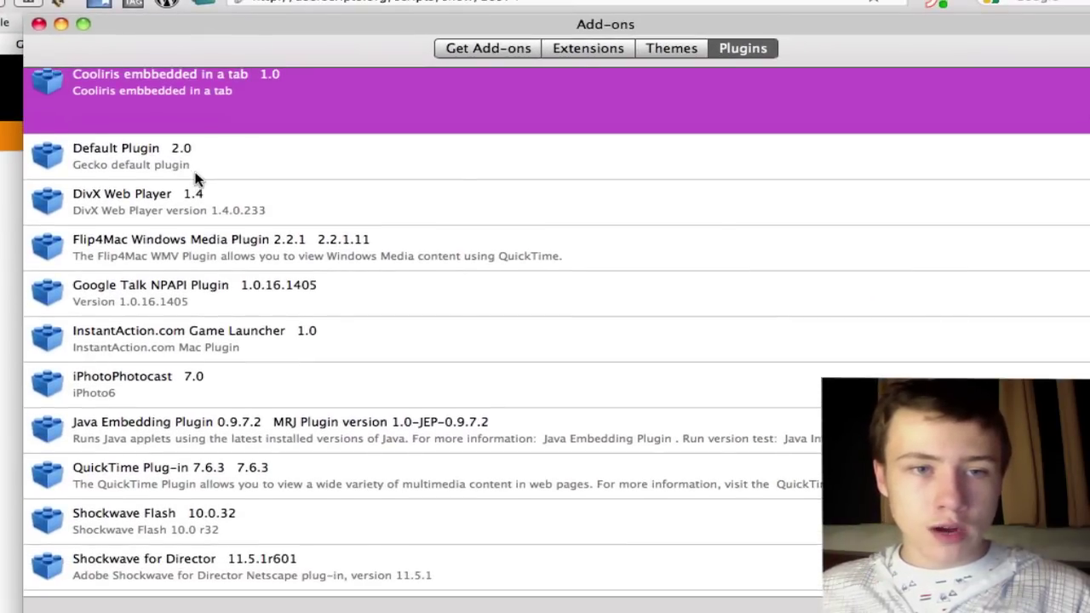
pyautogui.scroll(1, 340, 134)
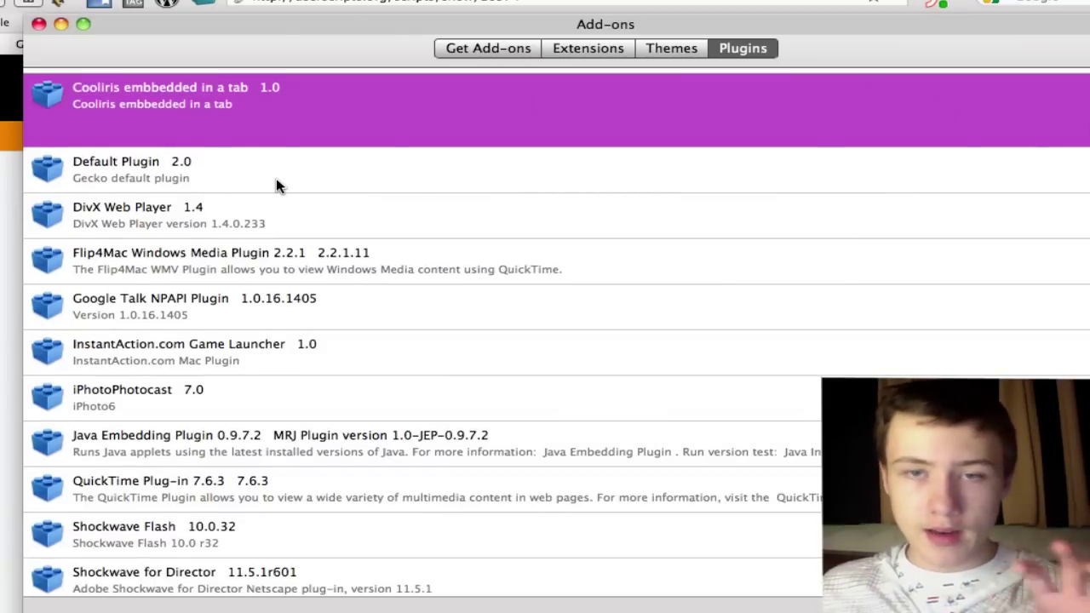
pyautogui.click(135, 162)
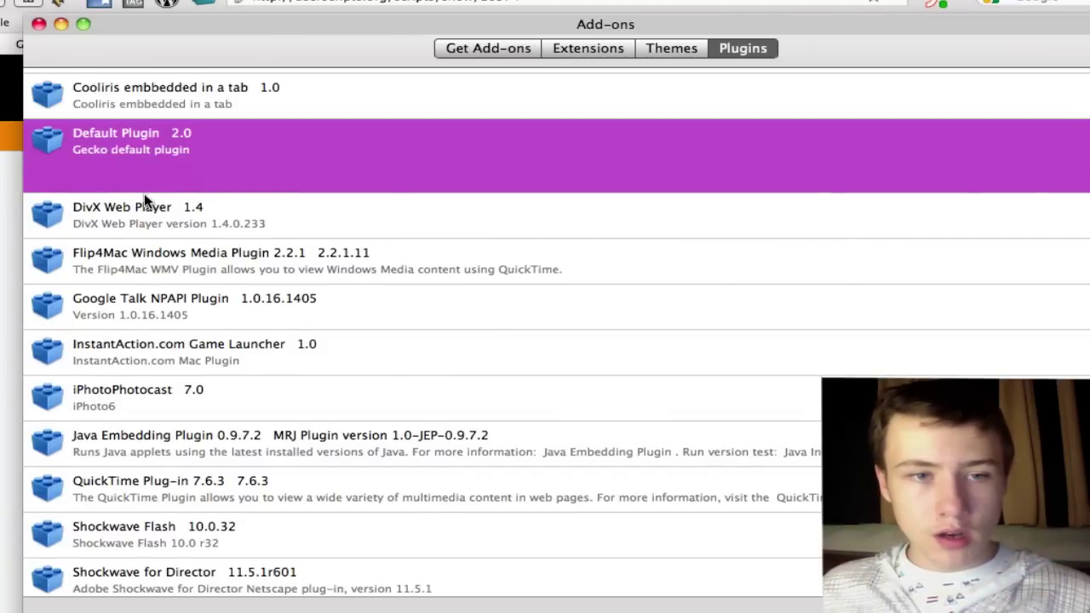
pyautogui.click(146, 217)
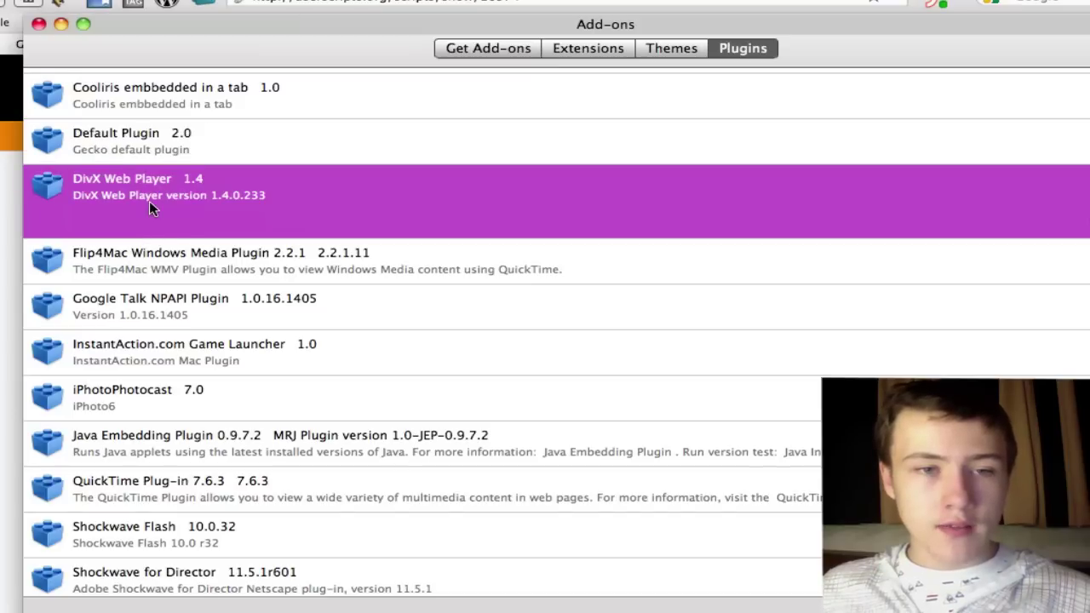
pyautogui.click(209, 270)
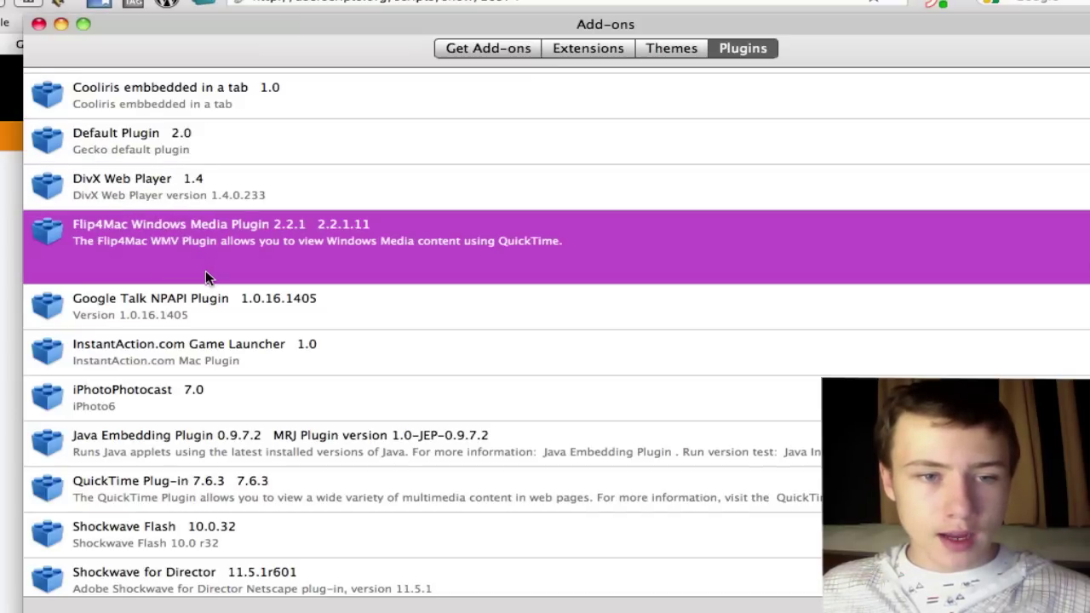
pyautogui.click(196, 300)
pyautogui.click(164, 355)
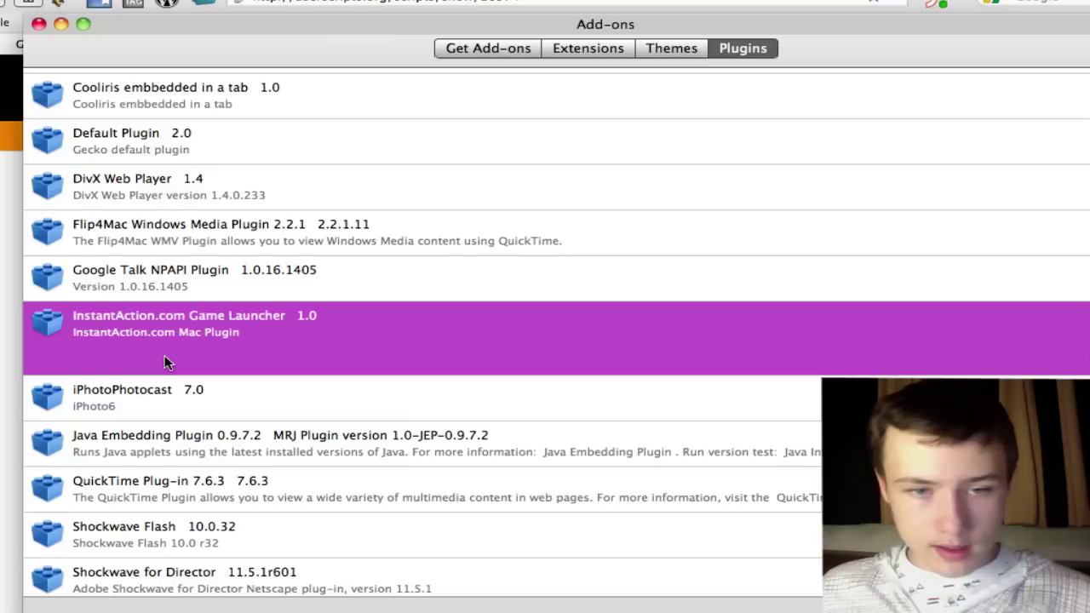
pyautogui.click(134, 412)
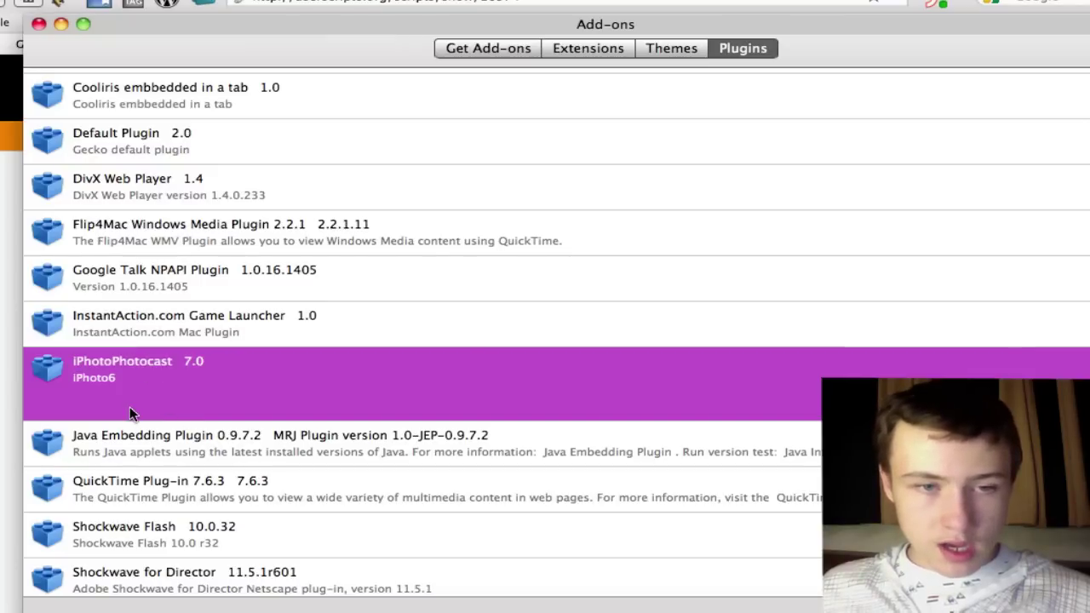
pyautogui.scroll(-1, 353, 413)
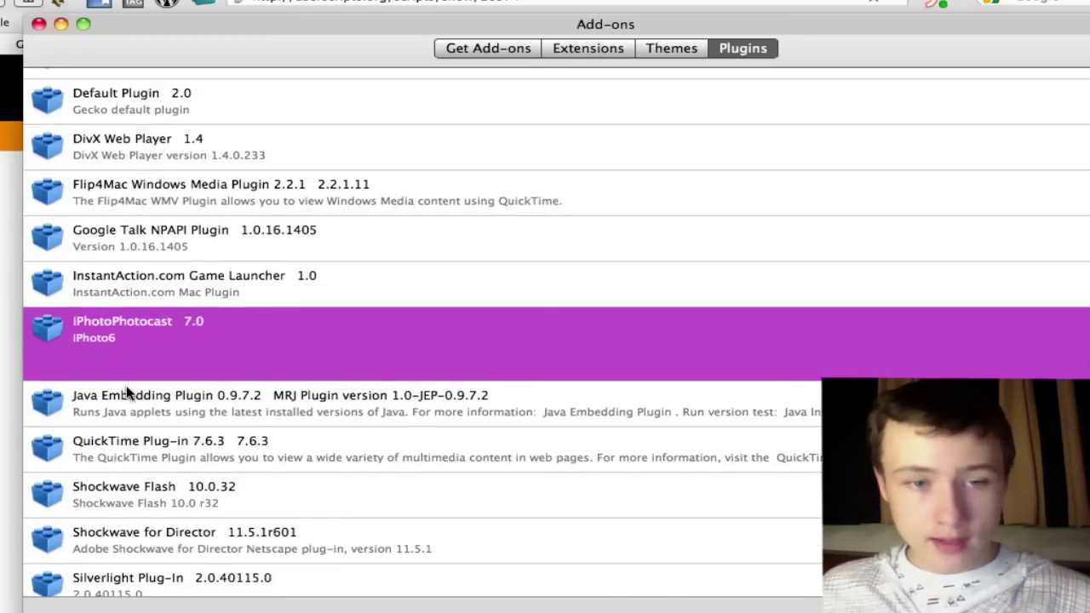
# Step: Go through the remaining plugins from Java Embedding Plugin to Unity Player, including QuickTime, Shockwave Flash, Shockwave for Director and Silverlight
pyautogui.click(188, 400)
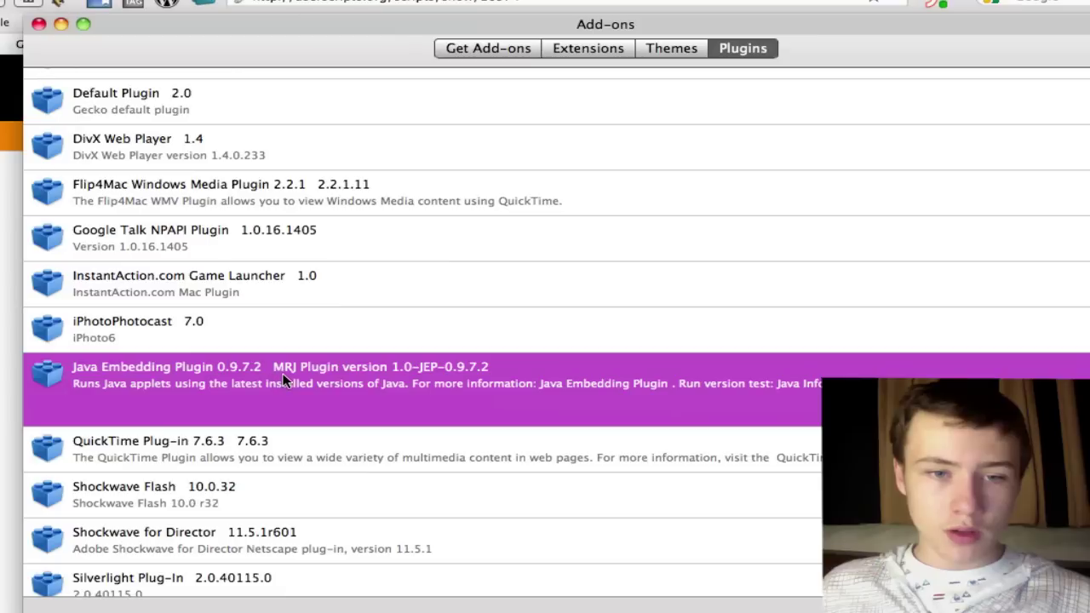
pyautogui.click(141, 444)
pyautogui.scroll(-1, 84, 429)
pyautogui.scroll(-3, 83, 423)
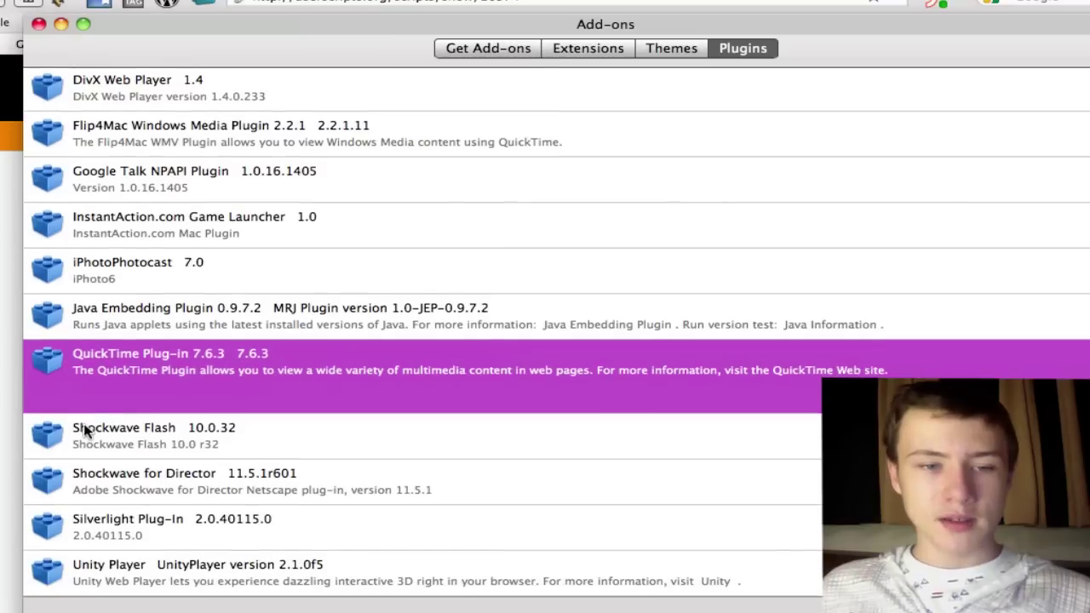
pyautogui.click(123, 444)
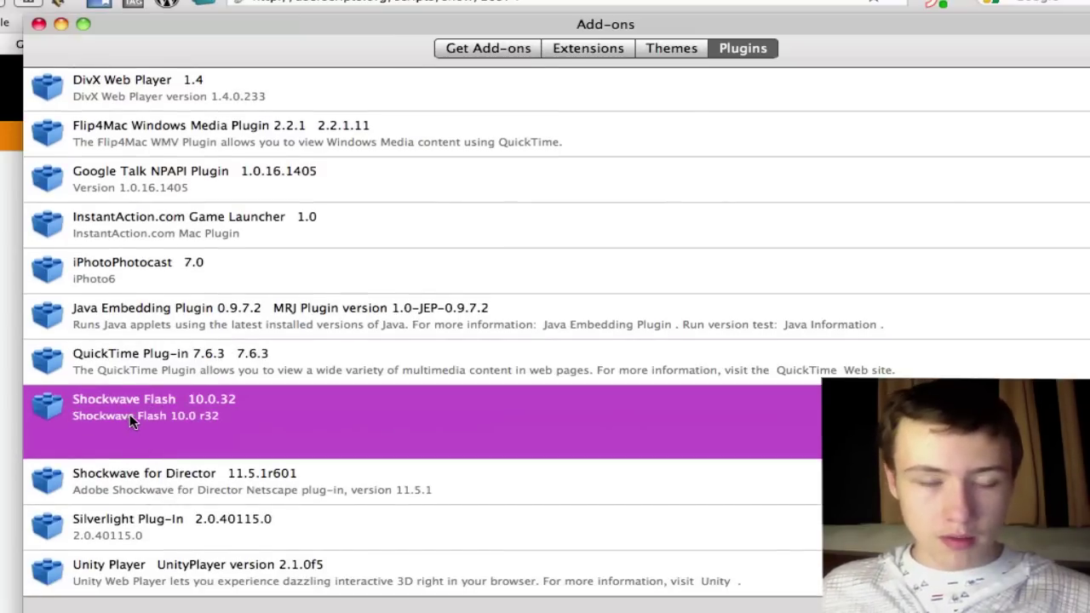
pyautogui.click(163, 479)
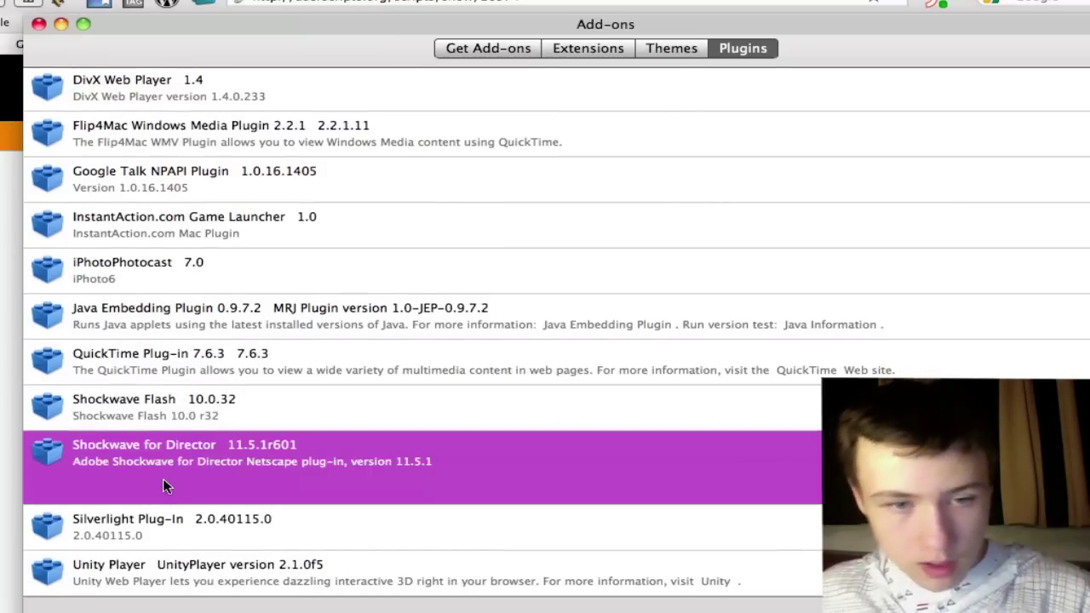
pyautogui.click(167, 520)
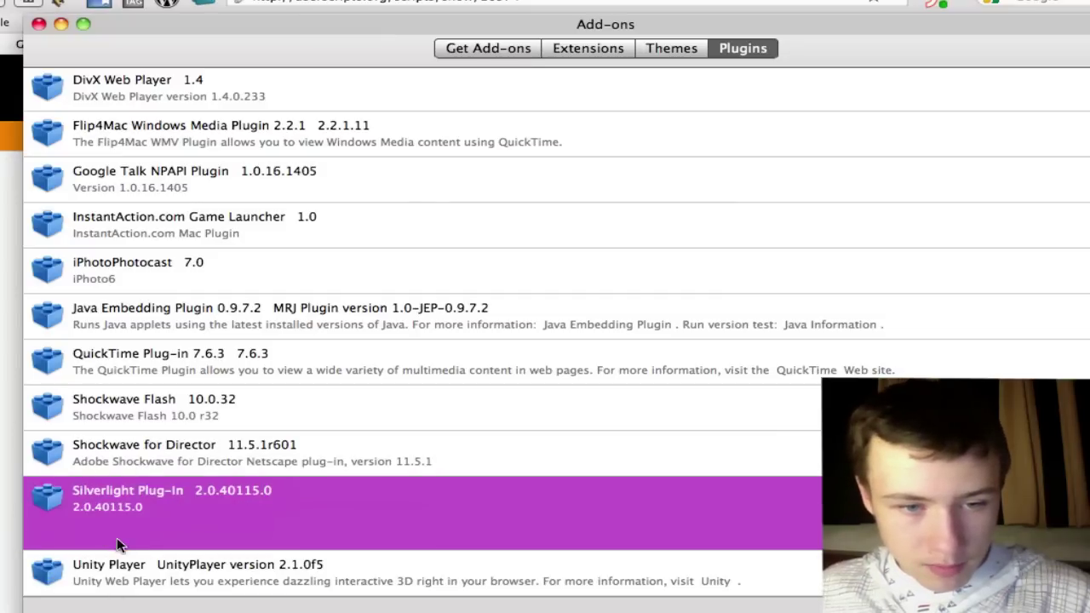
pyautogui.click(150, 596)
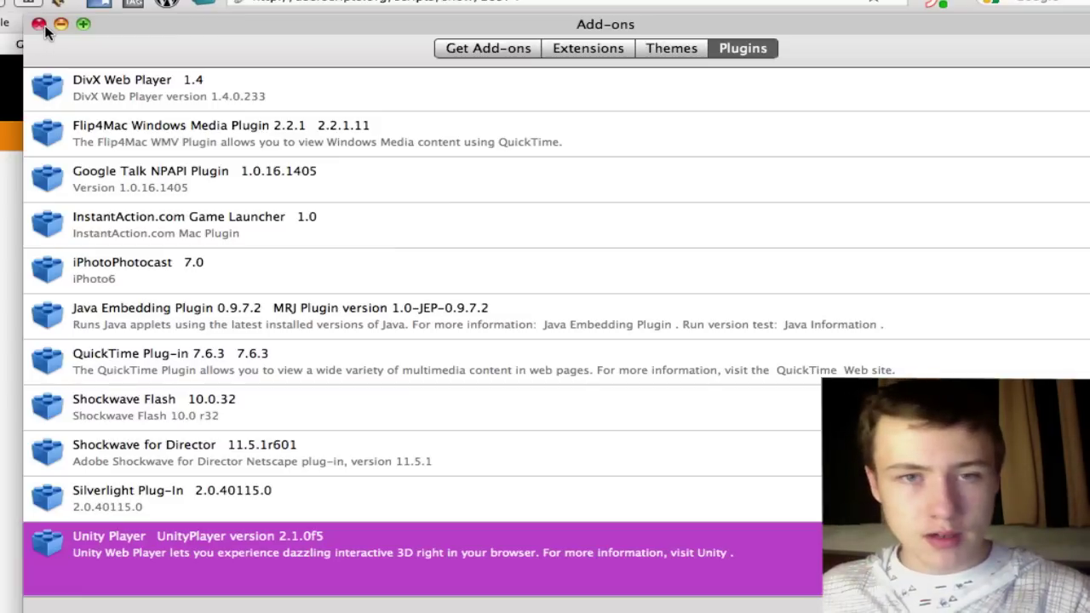
# Step: Show the installed themes, select iFox Smooth, and close the add-ons manager
pyautogui.click(657, 45)
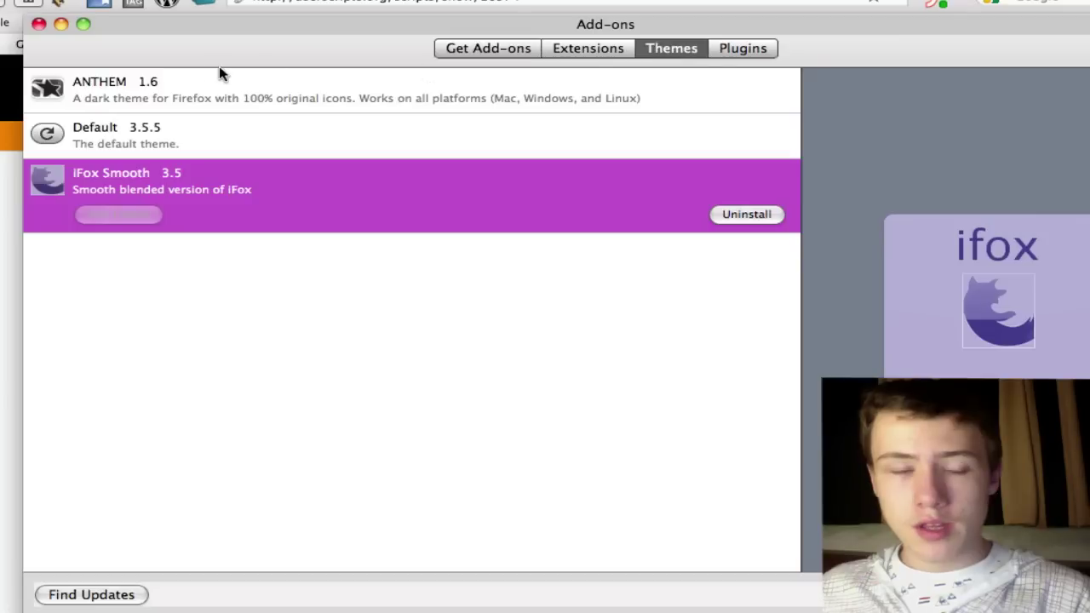
pyautogui.click(146, 82)
pyautogui.click(152, 175)
pyautogui.click(153, 220)
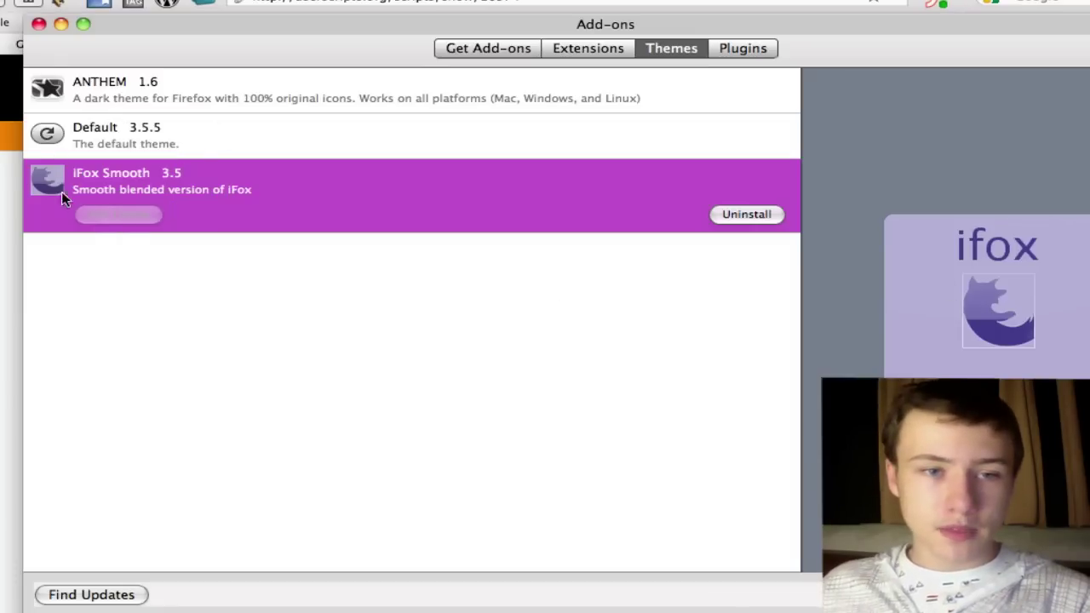
pyautogui.click(39, 24)
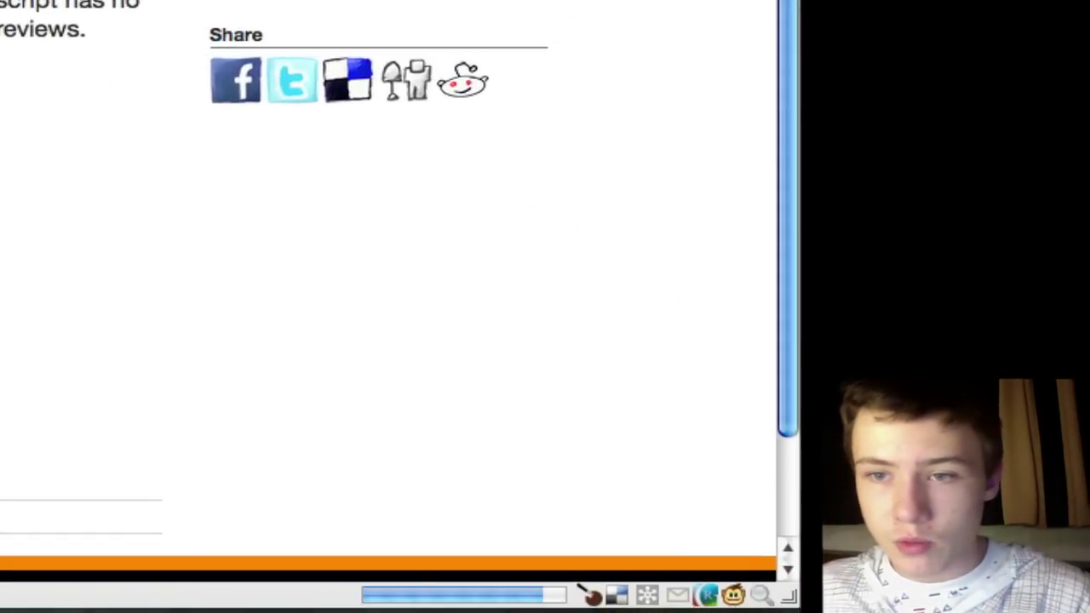
# Step: Open Greasemonkey's user script manager to show the installed scripts, and return to the web page
pyautogui.rightClick(737, 599)
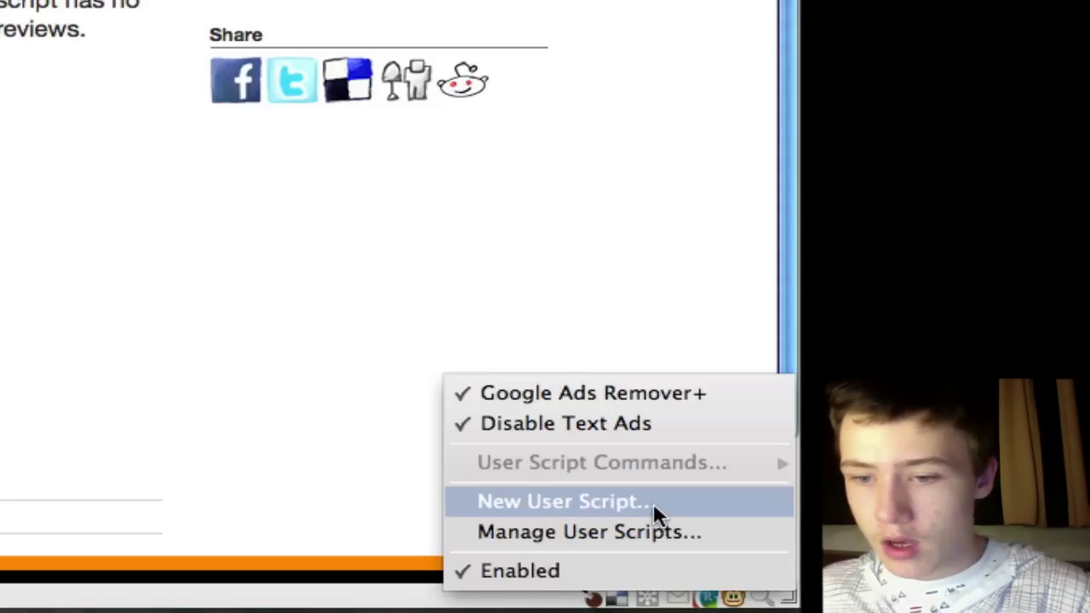
pyautogui.click(656, 533)
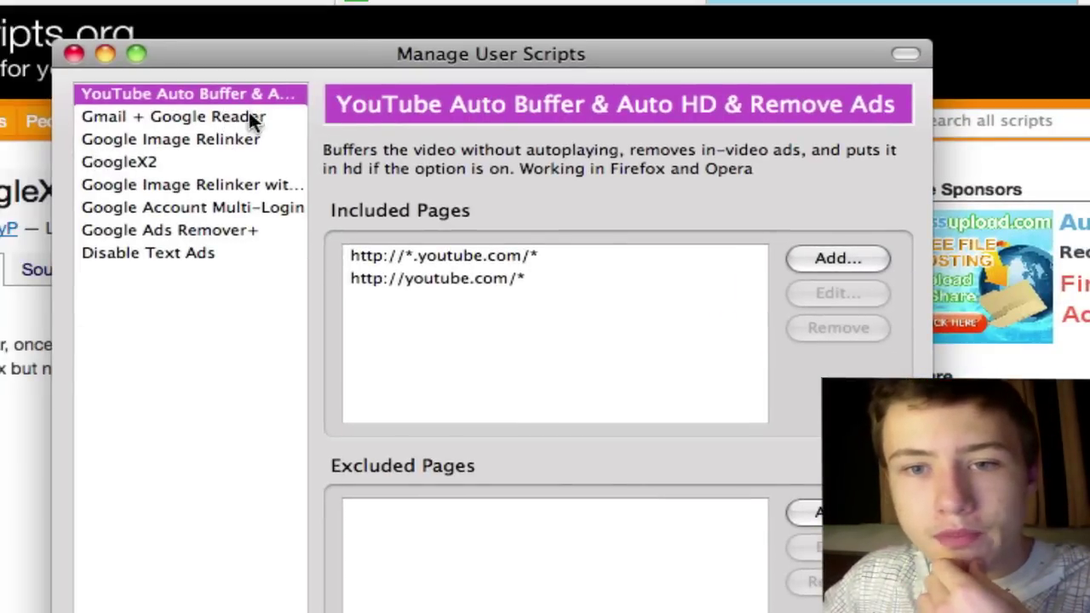
pyautogui.press('super+w')
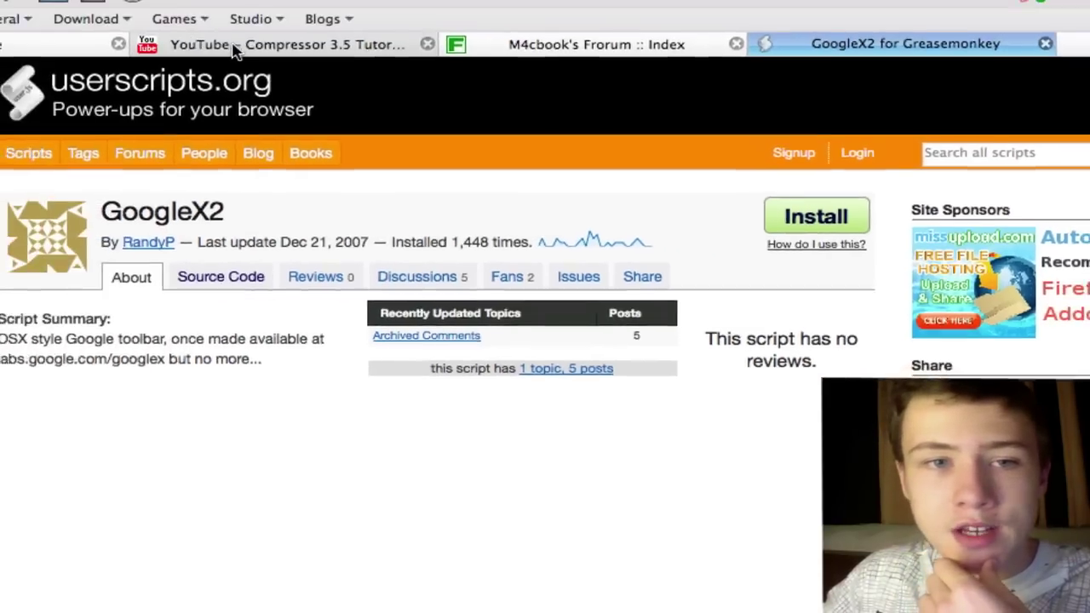
# Step: Open the Autobuffer Options on the YouTube video page for Compressor 3.5
pyautogui.click(234, 45)
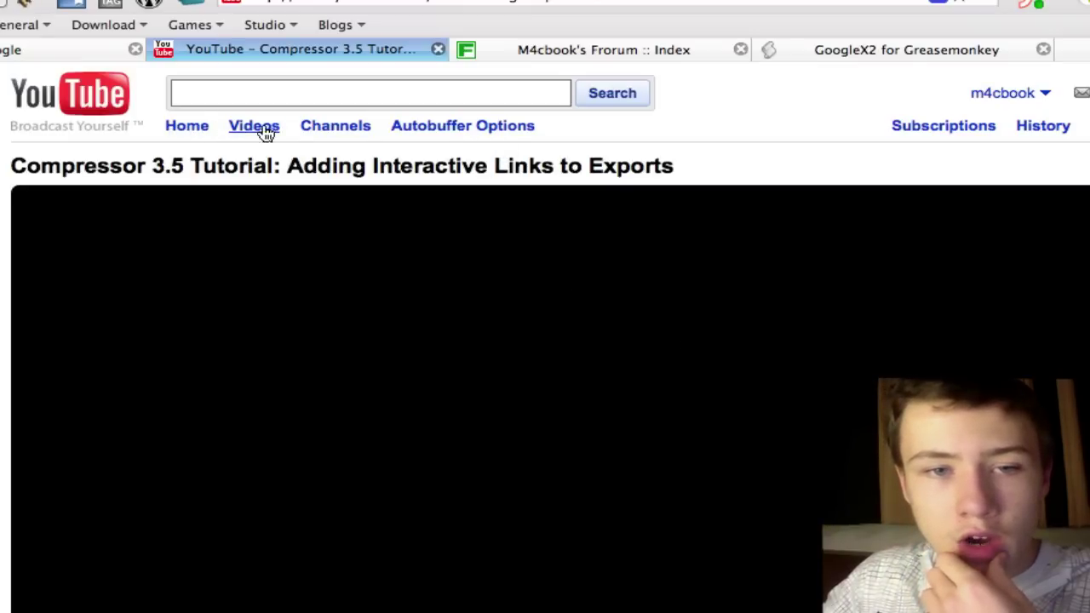
pyautogui.click(466, 128)
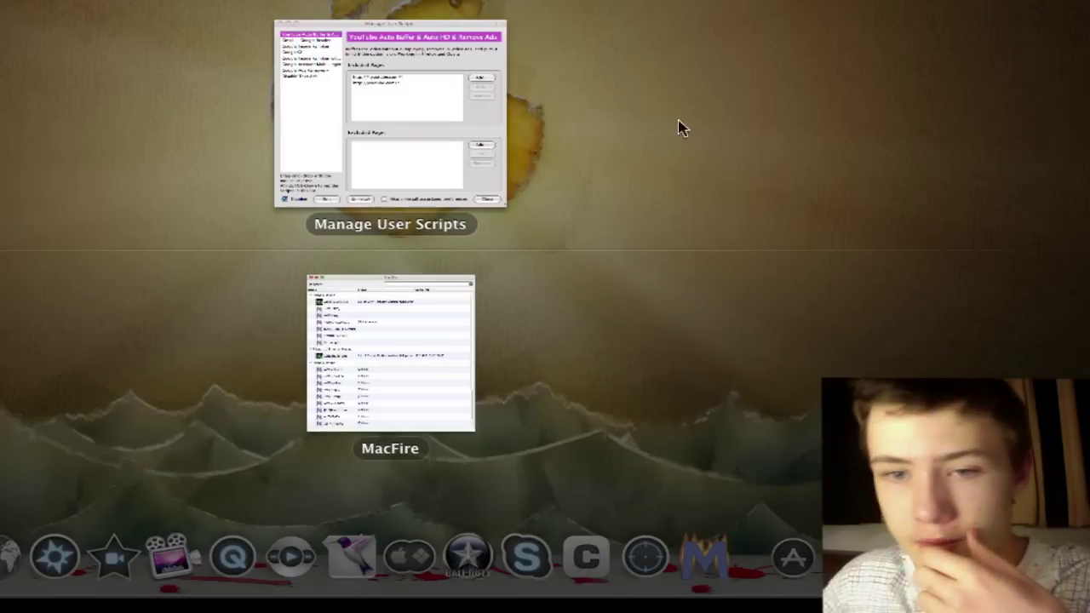
# Step: Bring back the user script manager and view the Gmail + Google Reader and Google Image Relinker scripts
pyautogui.click(339, 119)
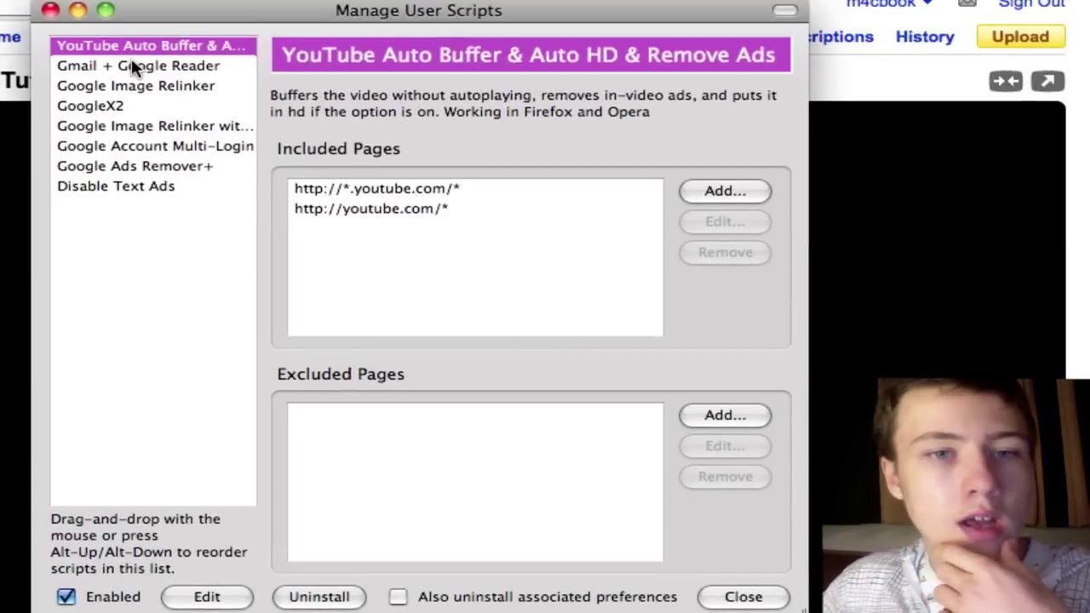
pyautogui.click(132, 65)
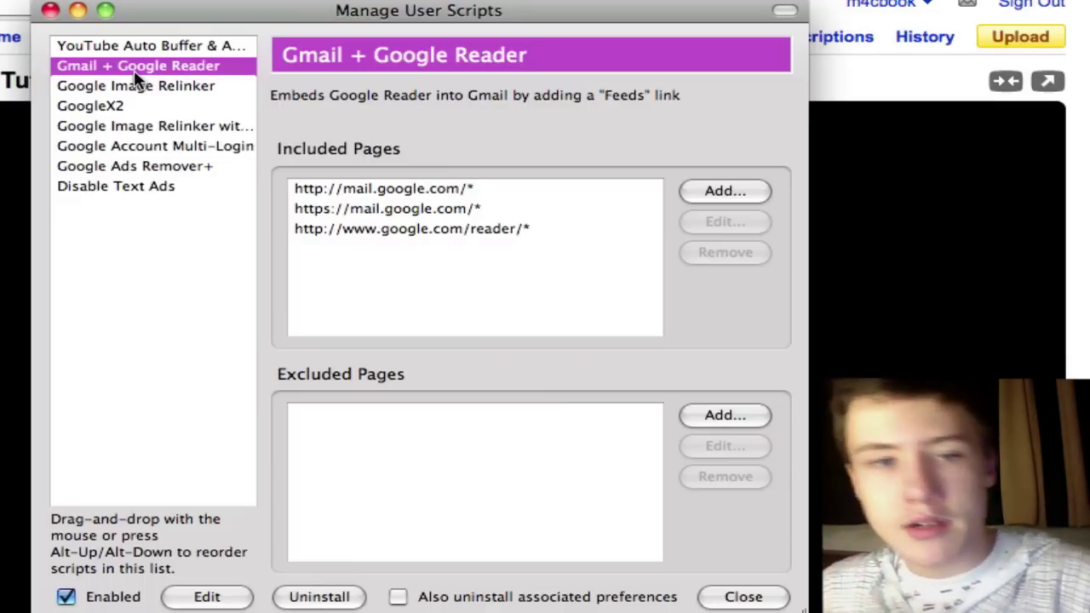
pyautogui.click(141, 85)
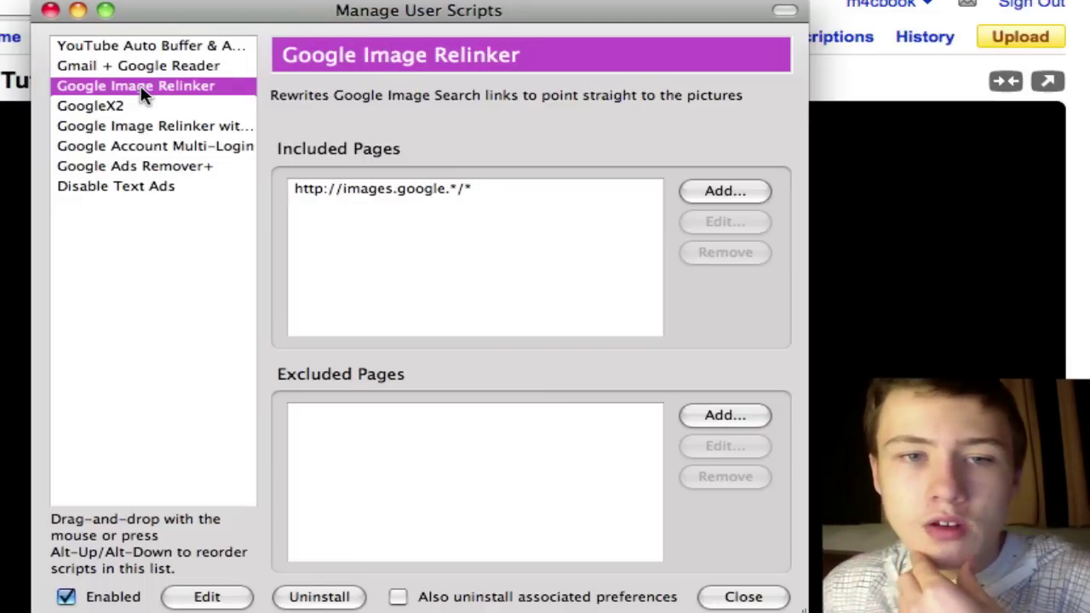
# Step: Return to the Google page, go to its Images section, and search for "dog"
pyautogui.click(1085, 145)
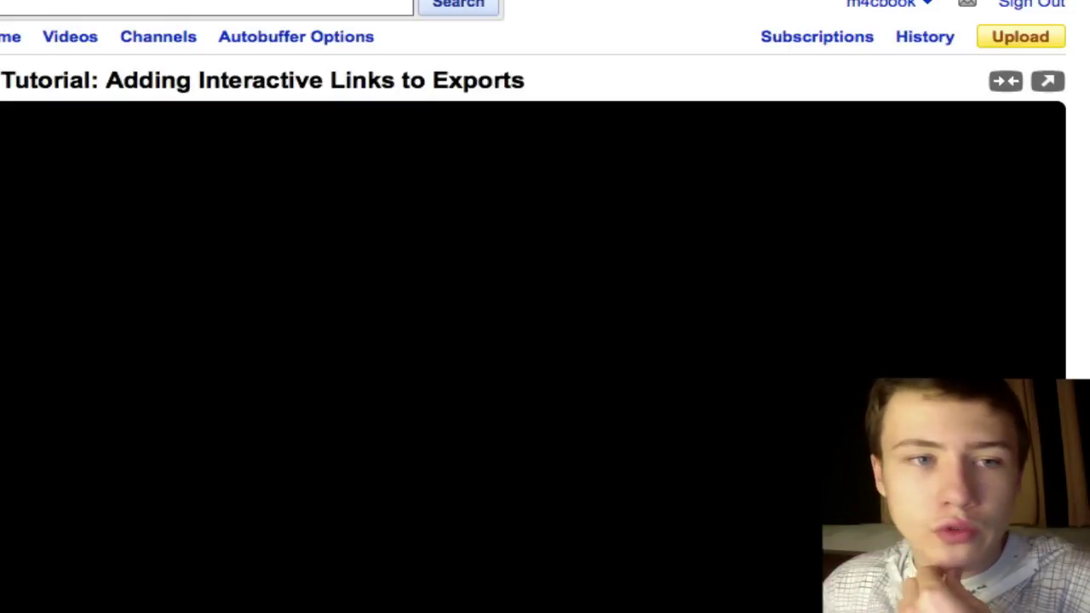
pyautogui.click(12, 19)
pyautogui.click(281, 262)
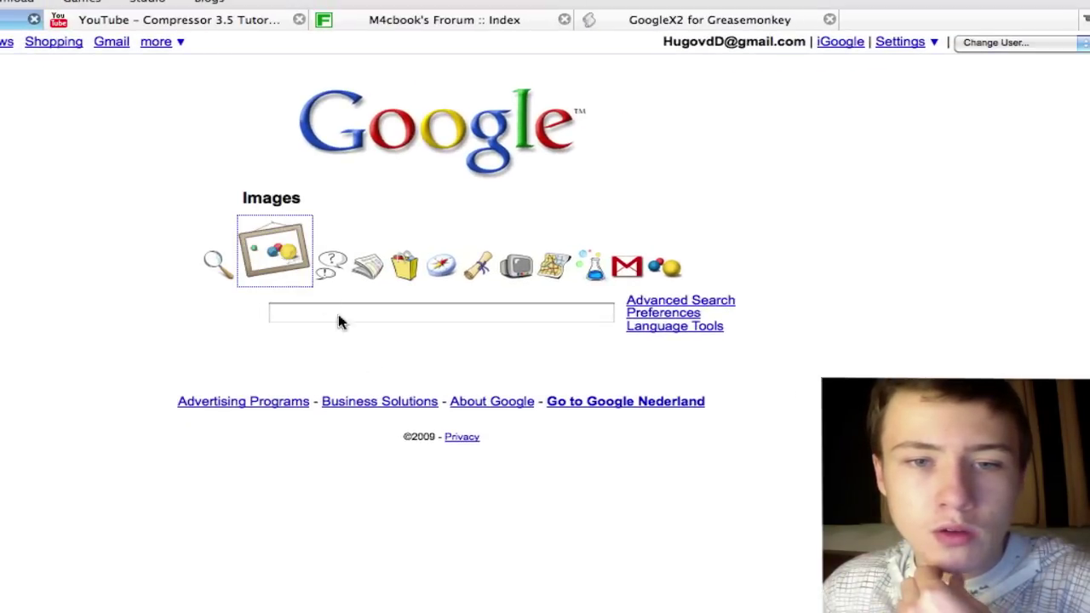
pyautogui.click(272, 256)
pyautogui.click(348, 321)
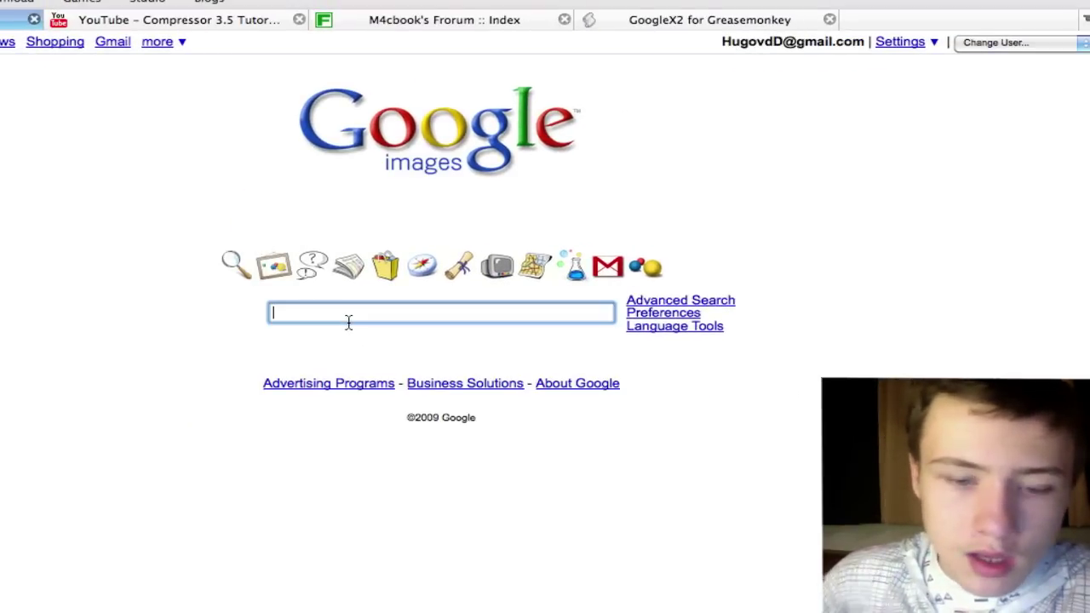
pyautogui.write('dog')
pyautogui.press('Return')
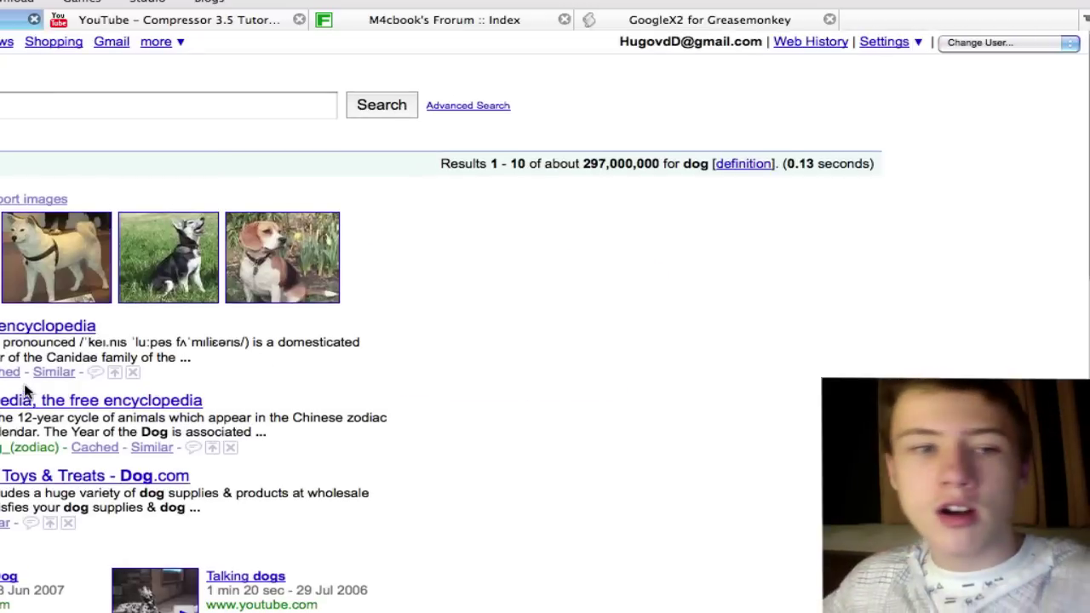
# Step: Show the image results for "dog" and open the picture of the white dog wearing a harness directly
pyautogui.click(20, 59)
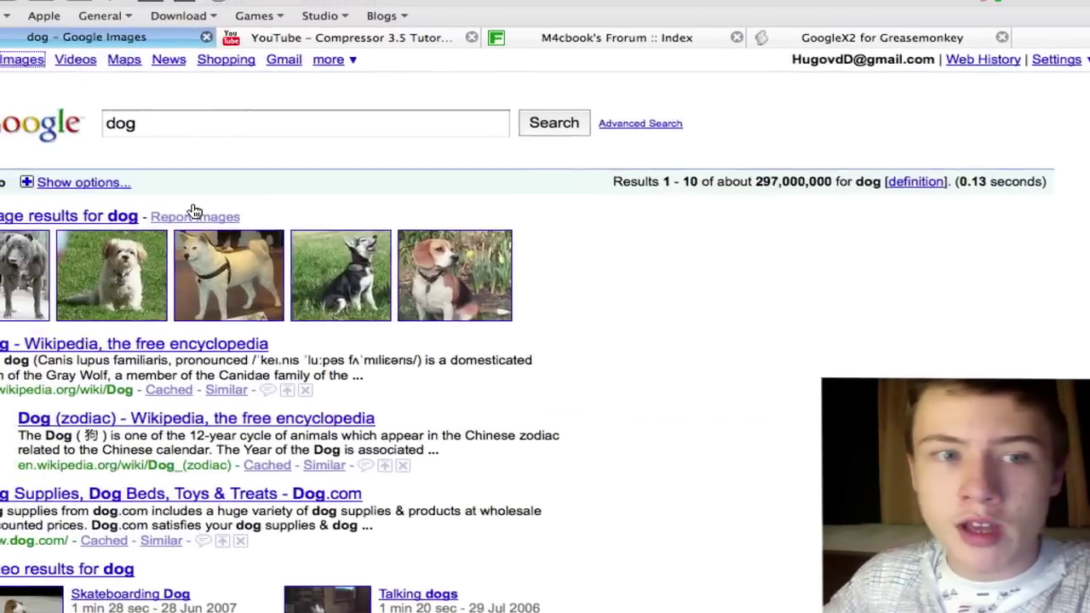
pyautogui.moveTo(742, 310)
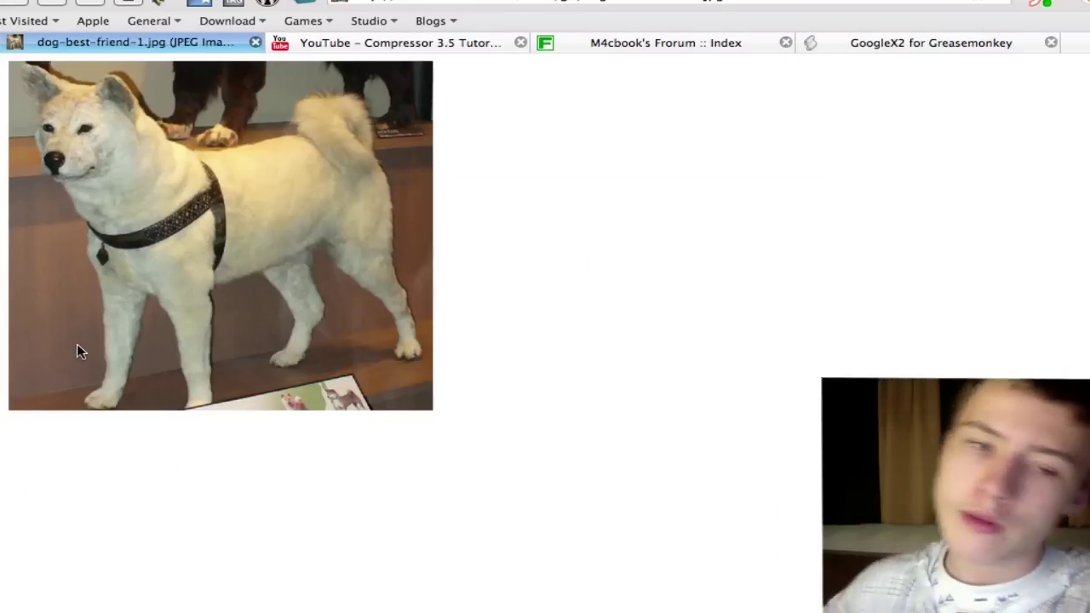
pyautogui.press('F10')
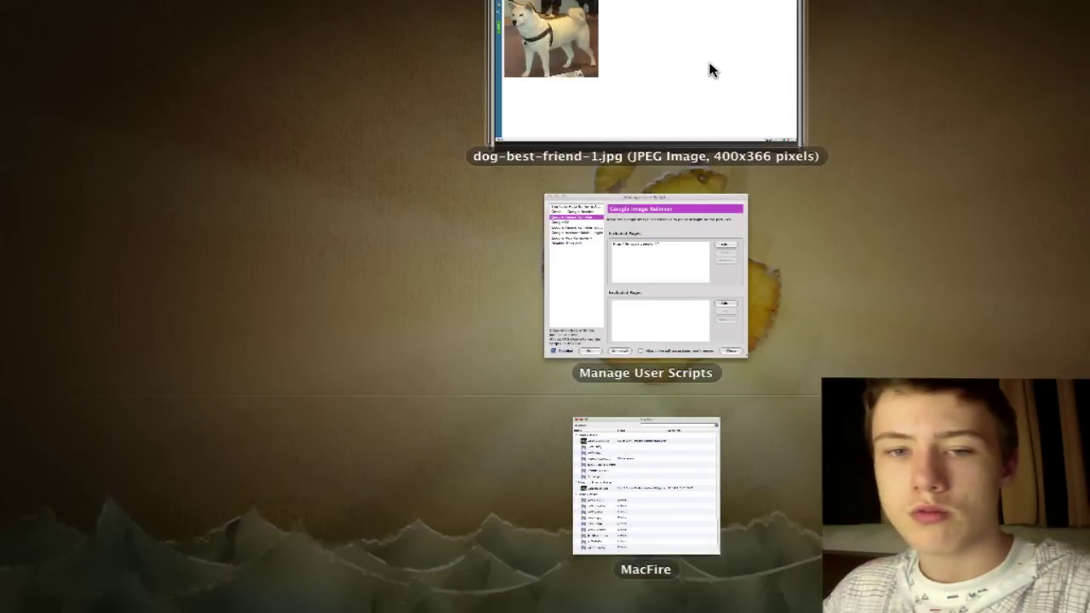
pyautogui.click(712, 70)
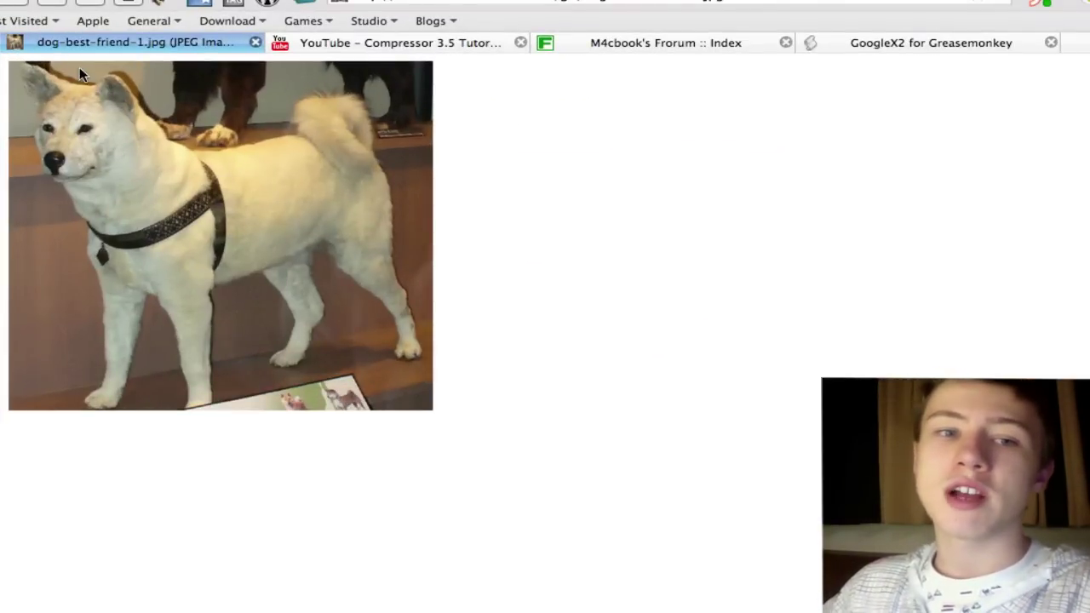
# Step: Go back to the dog image results and open the picture of the black-and-white dog sitting on grass
pyautogui.click(13, 1)
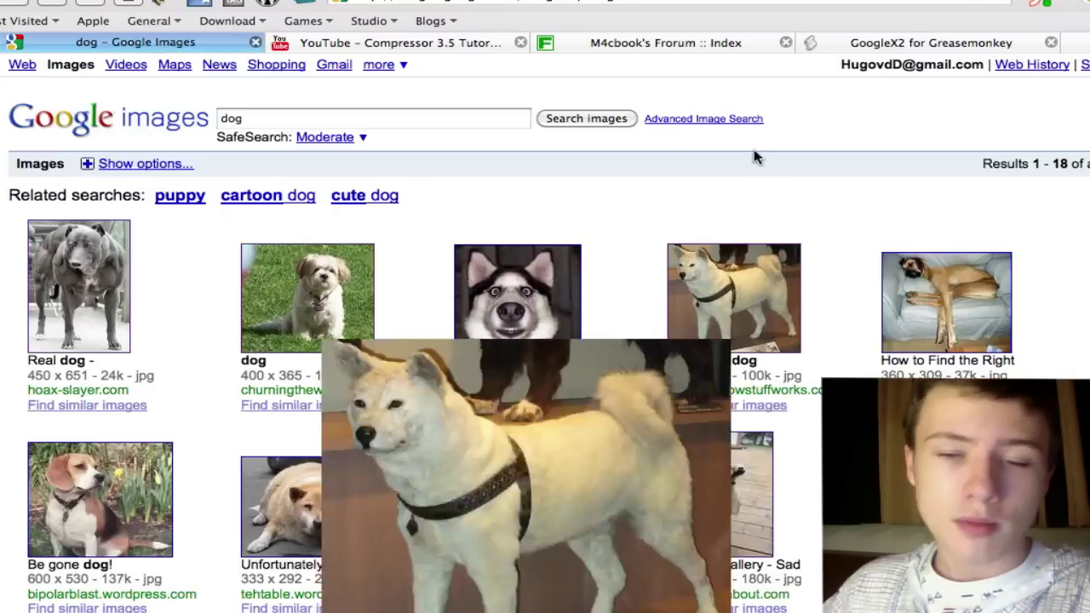
pyautogui.click(945, 502)
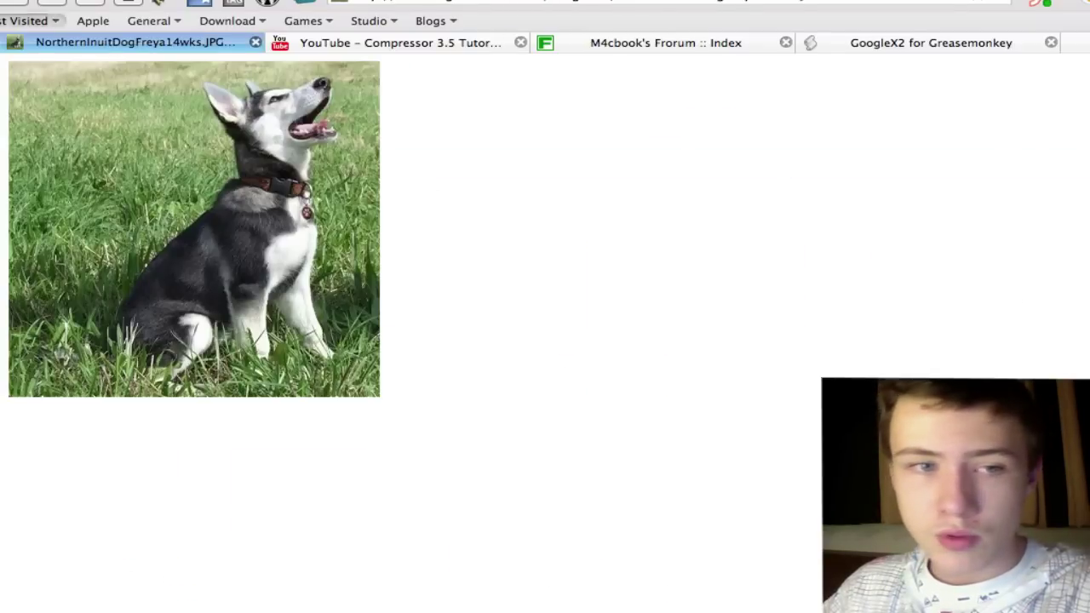
# Step: Go back to the dog image results and view the Google Image Relinker with Mouseover script in the user script manager
pyautogui.click(13, 2)
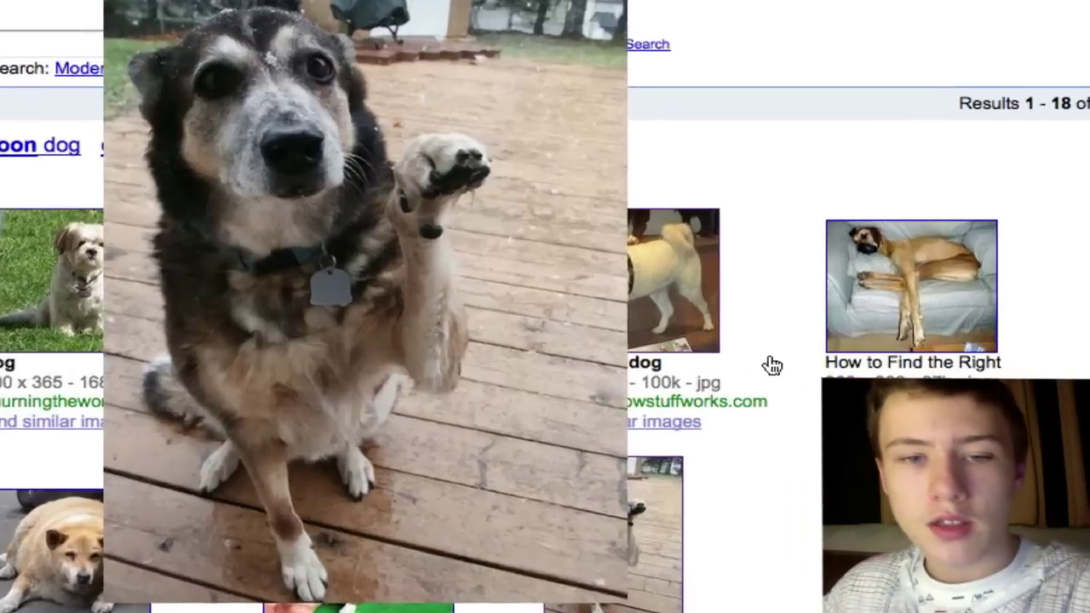
pyautogui.press('F9')
pyautogui.click(498, 356)
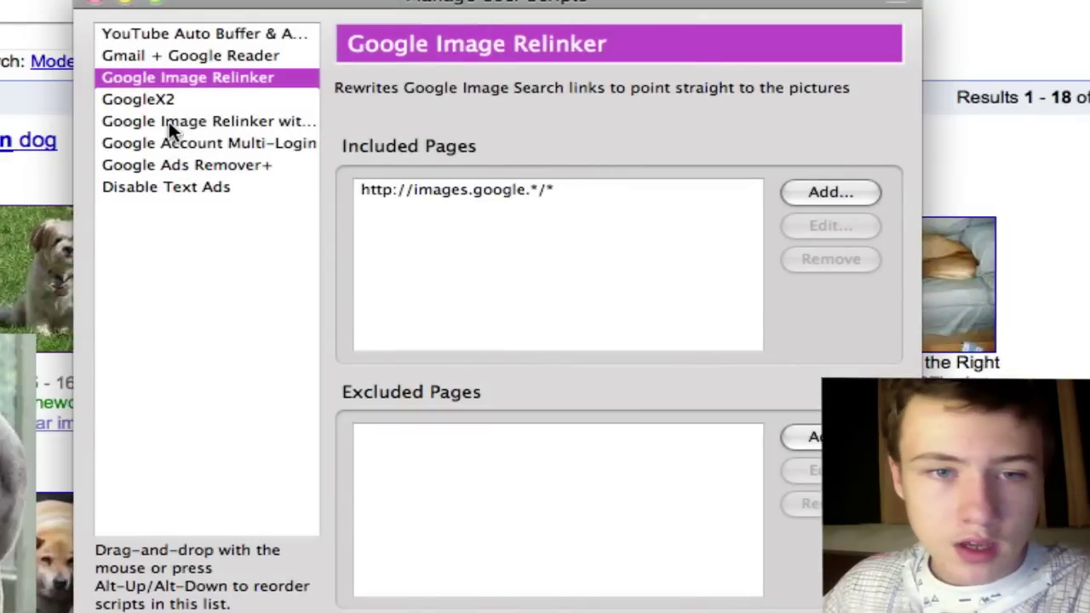
pyautogui.click(167, 122)
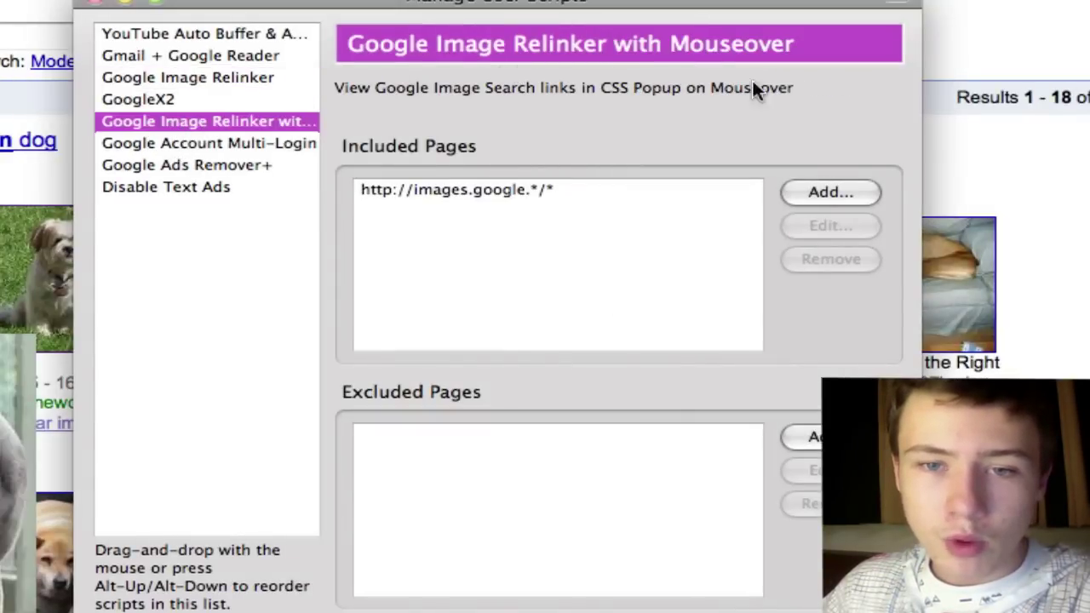
# Step: Preview enlarged pictures in the dog image results, including the white dog, the husky, the grey dog and the service dog
pyautogui.click(1082, 154)
pyautogui.moveTo(640, 275)
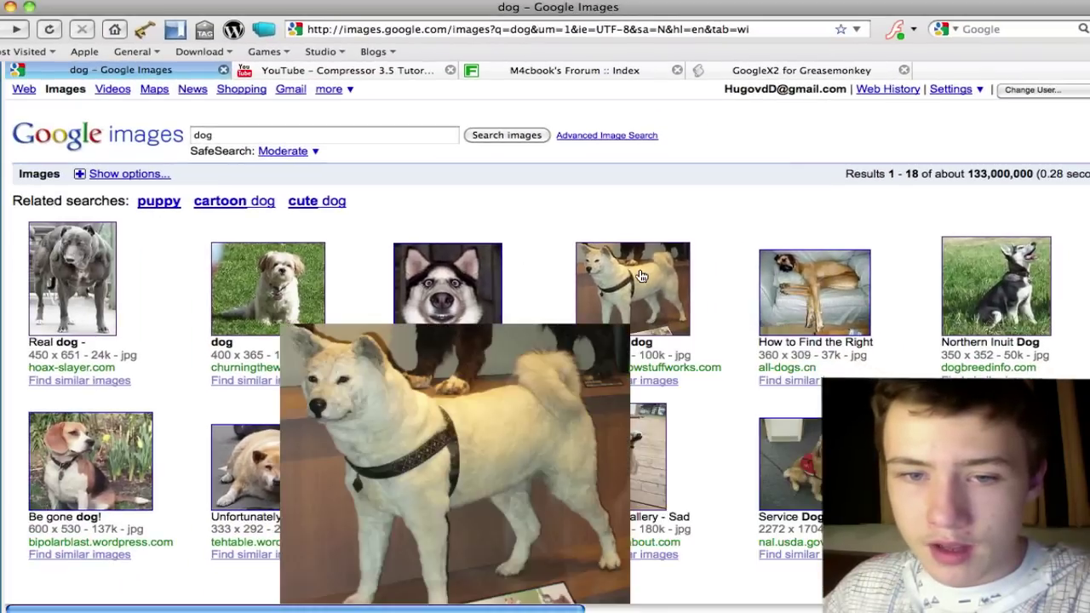
pyautogui.scroll(-3, 642, 276)
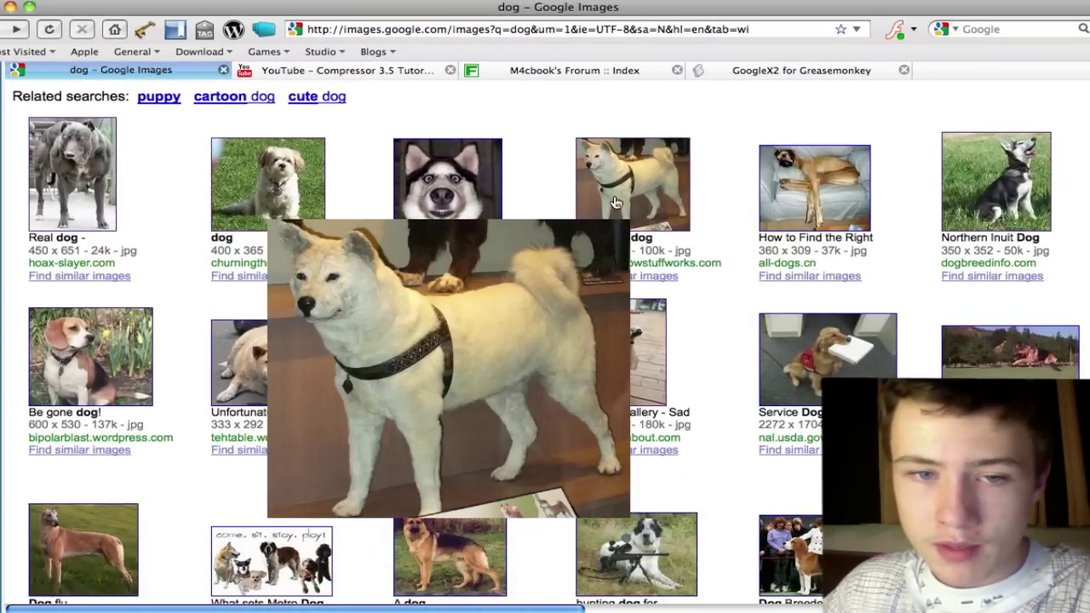
pyautogui.moveTo(454, 197)
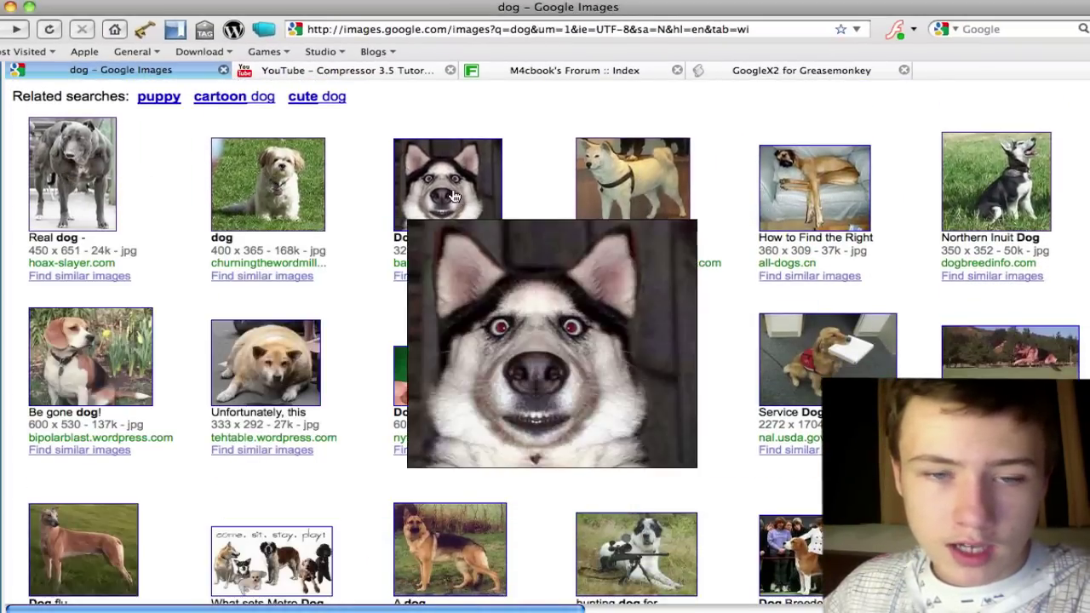
pyautogui.moveTo(95, 182)
pyautogui.scroll(-1, 95, 182)
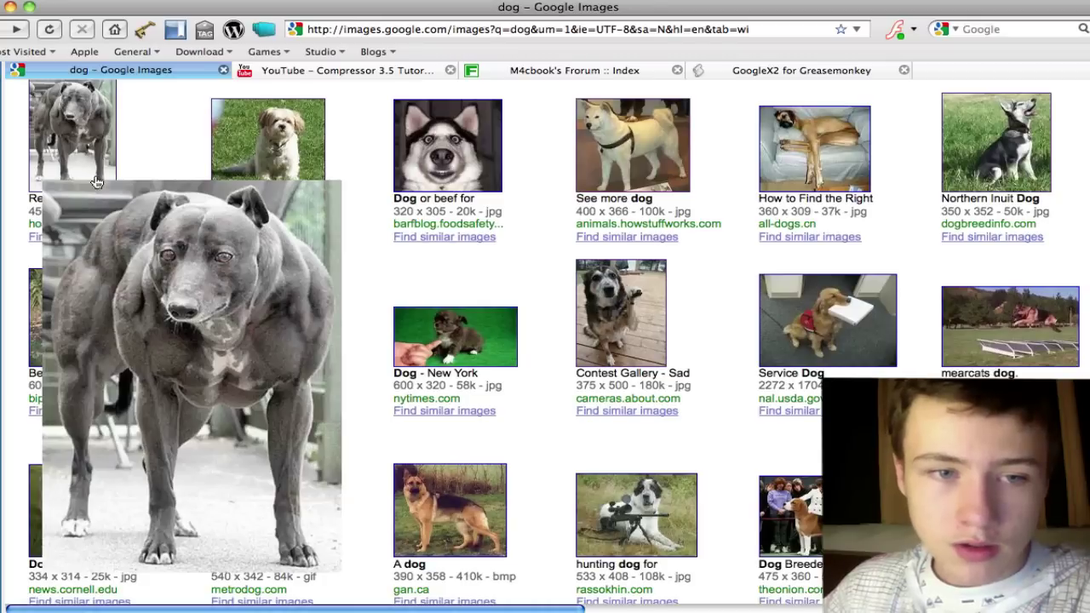
pyautogui.scroll(-1, 64, 159)
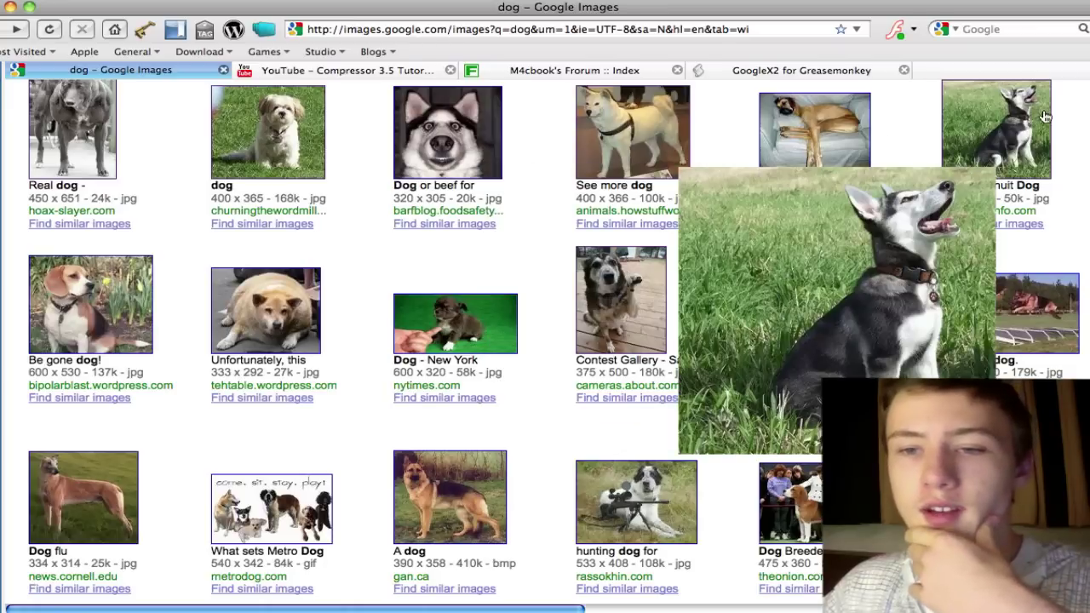
pyautogui.moveTo(1028, 305)
pyautogui.moveTo(862, 316)
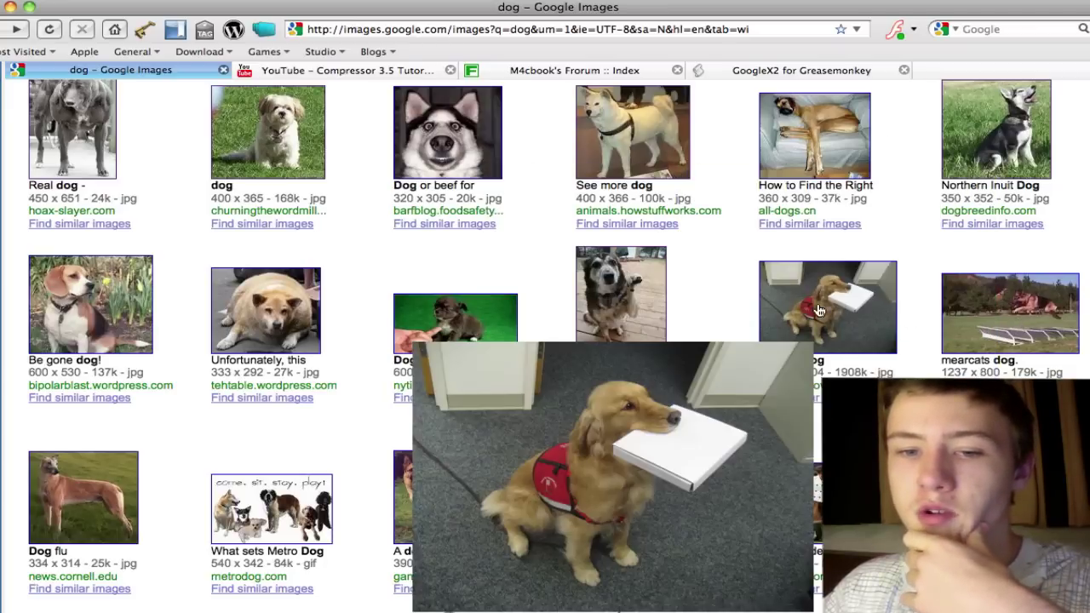
# Step: Bring back the user script manager and view the GoogleX2 script
pyautogui.press('F9')
pyautogui.click(565, 304)
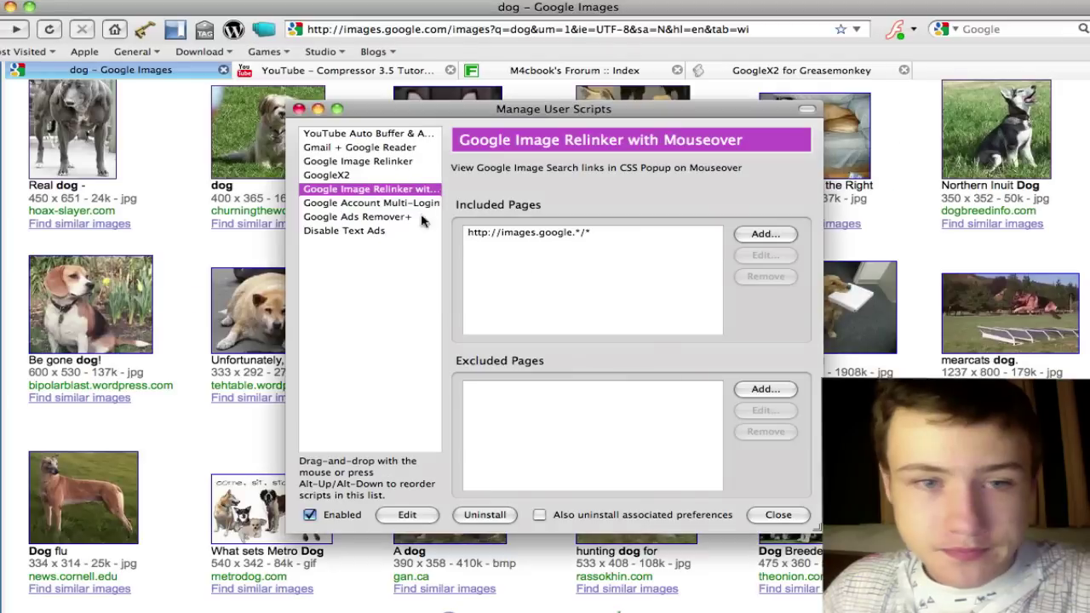
pyautogui.click(340, 174)
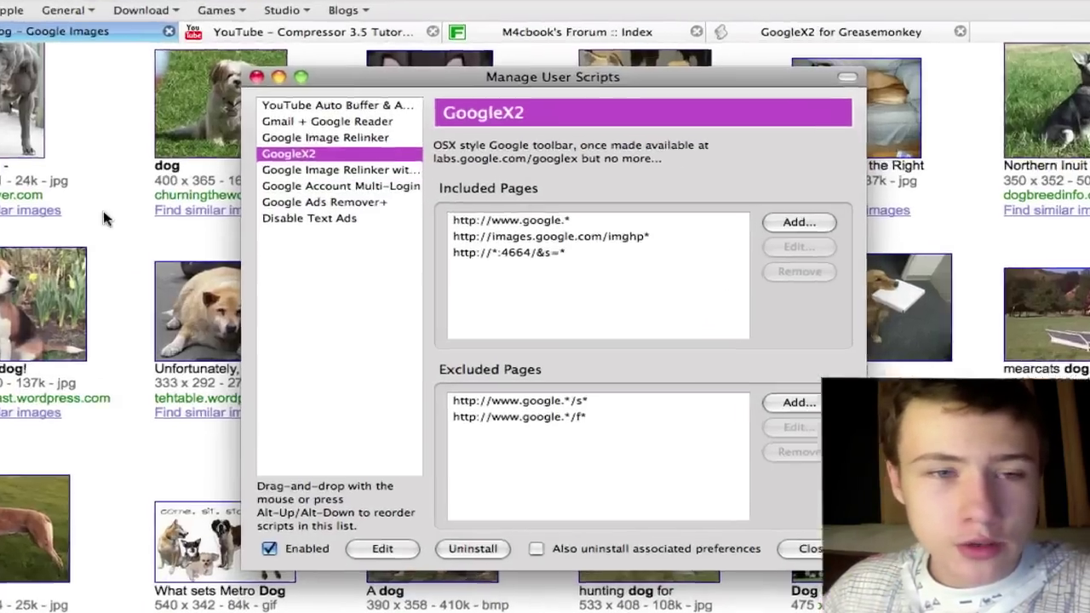
# Step: Return to the Google Images start page and preview the OSX-style icon toolbar above the search box
pyautogui.click(155, 225)
pyautogui.moveTo(73, 145)
pyautogui.scroll(1, 73, 145)
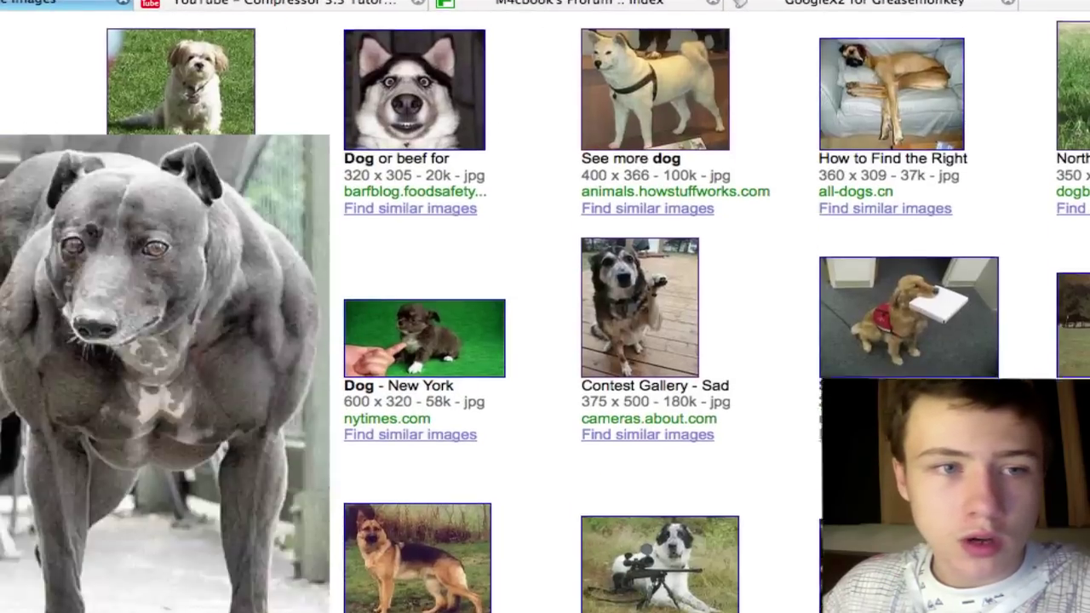
pyautogui.scroll(5, 545, 315)
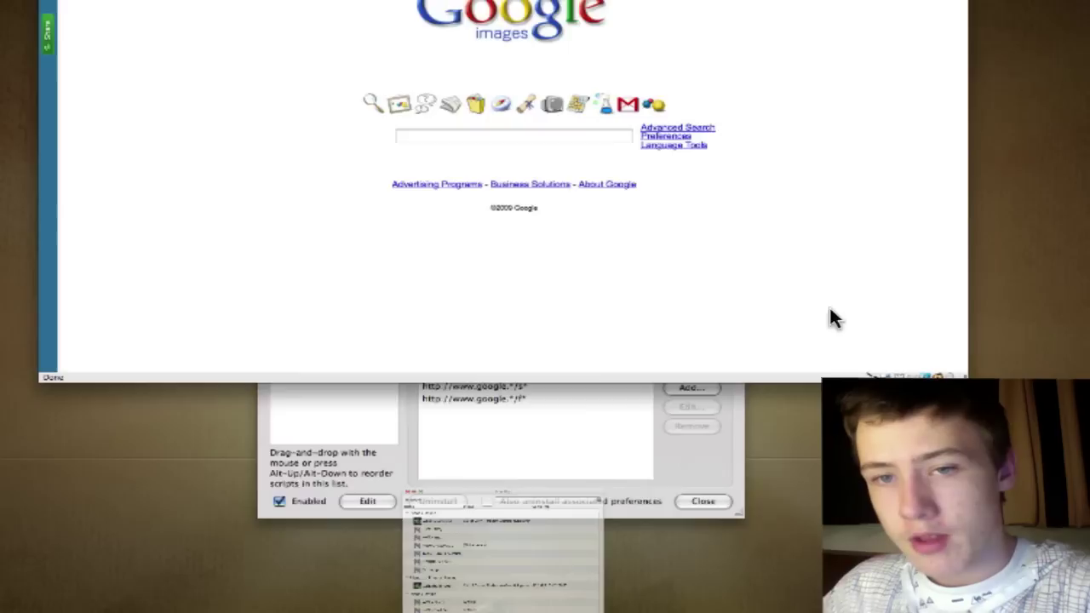
# Step: Bring back the user script manager and view the Google Image Relinker with Mouseover and Google Account Multi-Login scripts
pyautogui.press('F9')
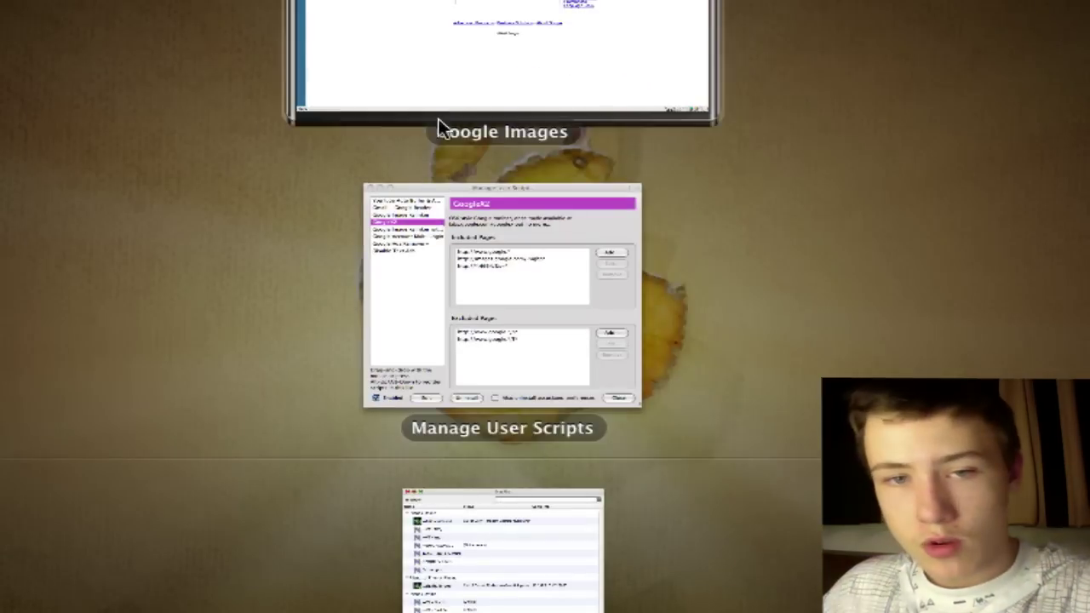
pyautogui.click(518, 261)
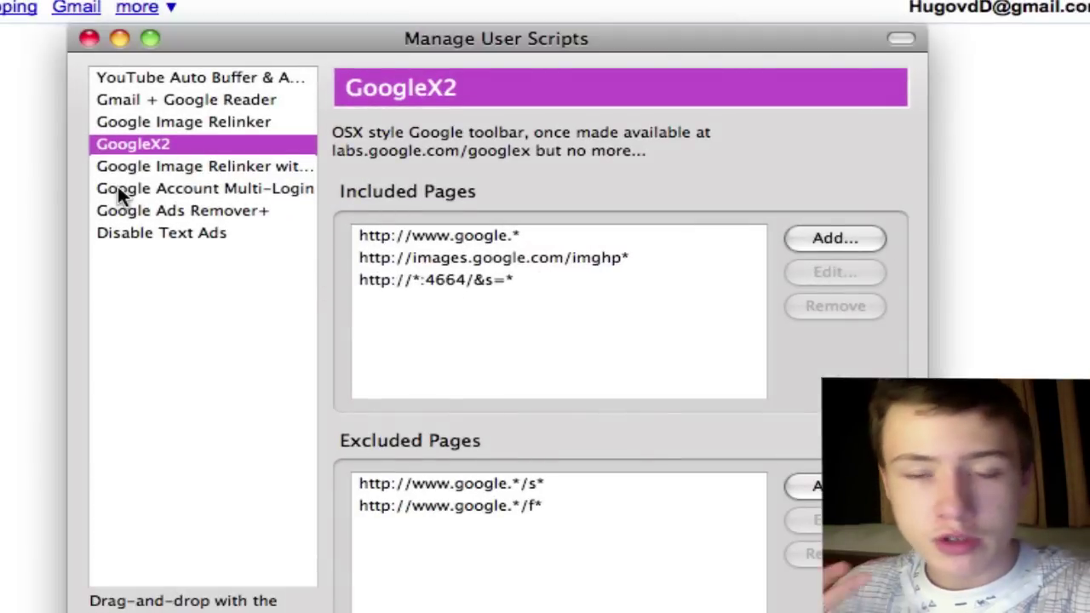
pyautogui.click(150, 168)
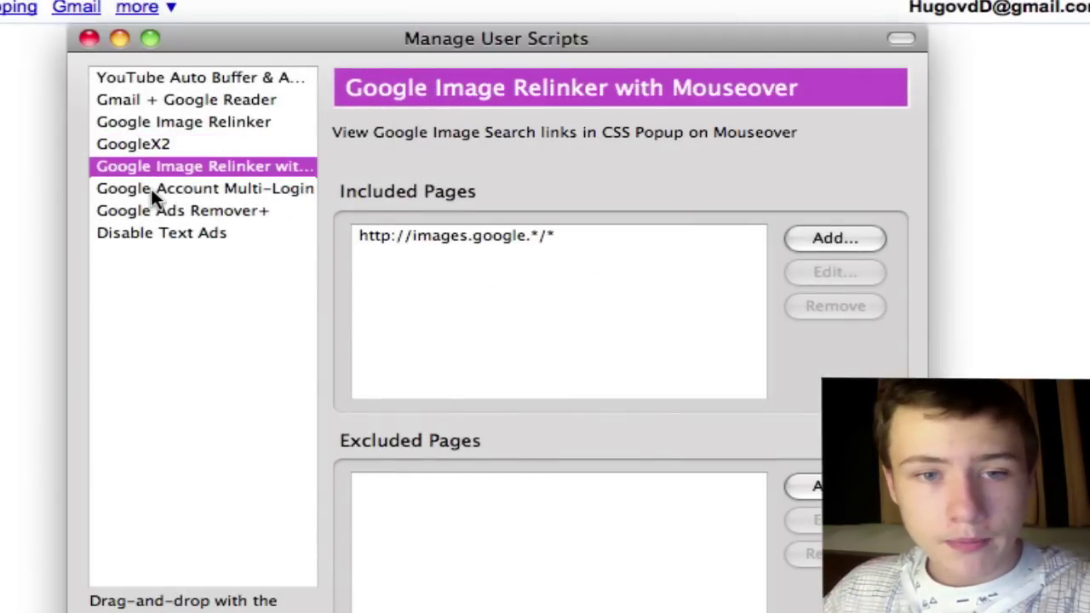
pyautogui.click(151, 188)
# Step: Return to the Google Images page and switch the signed-in Google user to the YouTube account
pyautogui.click(27, 181)
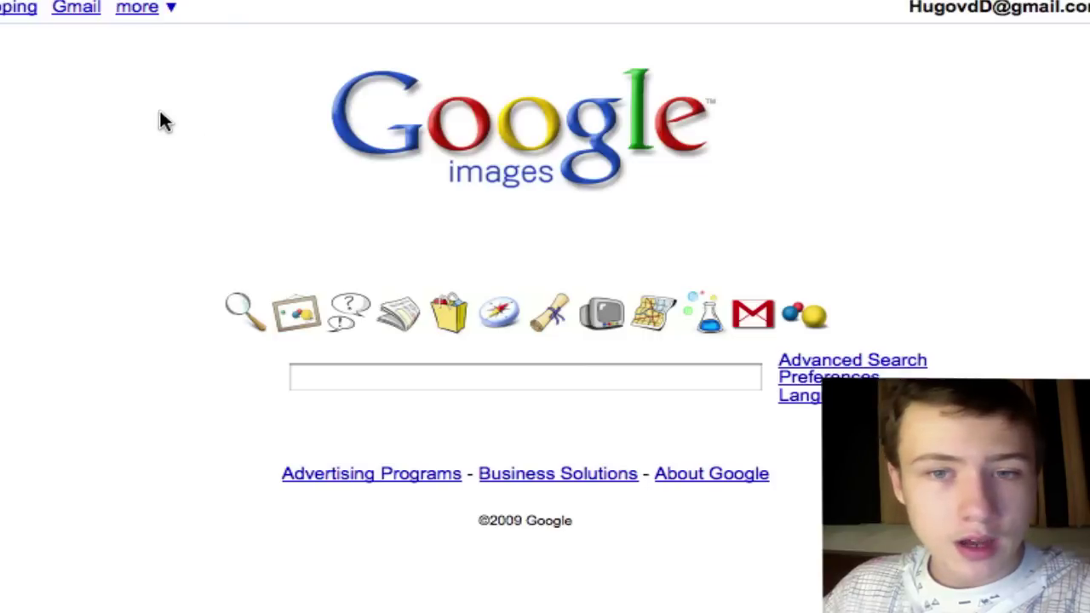
pyautogui.click(910, 25)
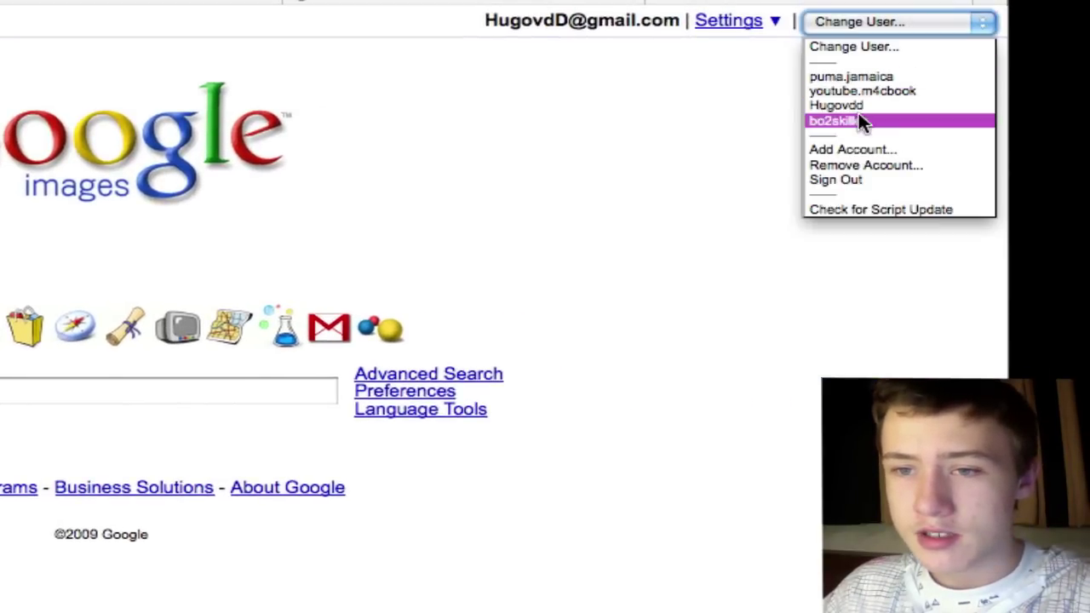
pyautogui.click(859, 92)
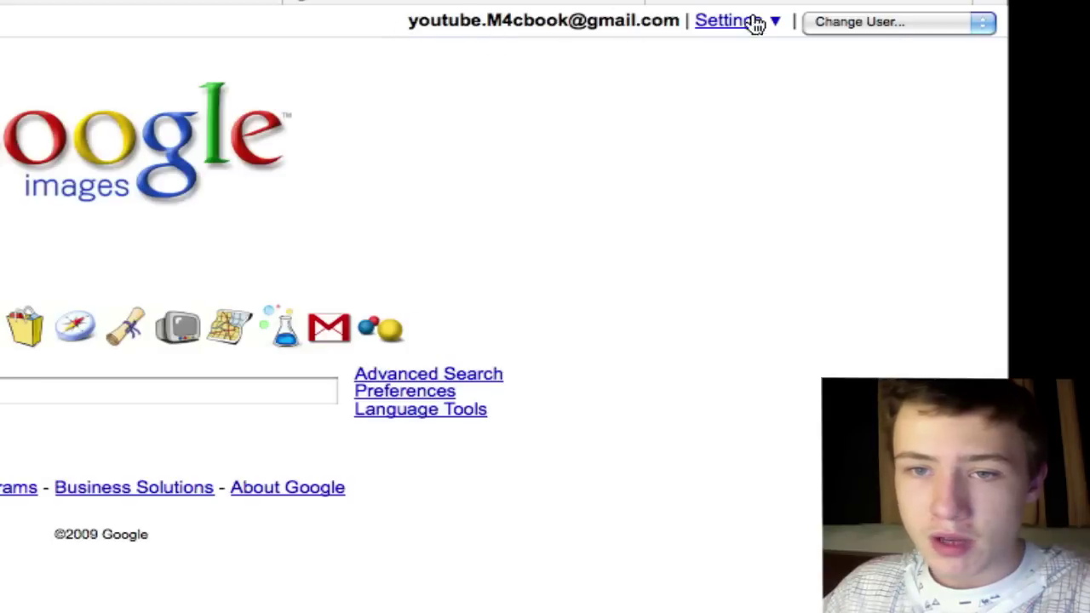
pyautogui.click(896, 24)
pyautogui.click(745, 85)
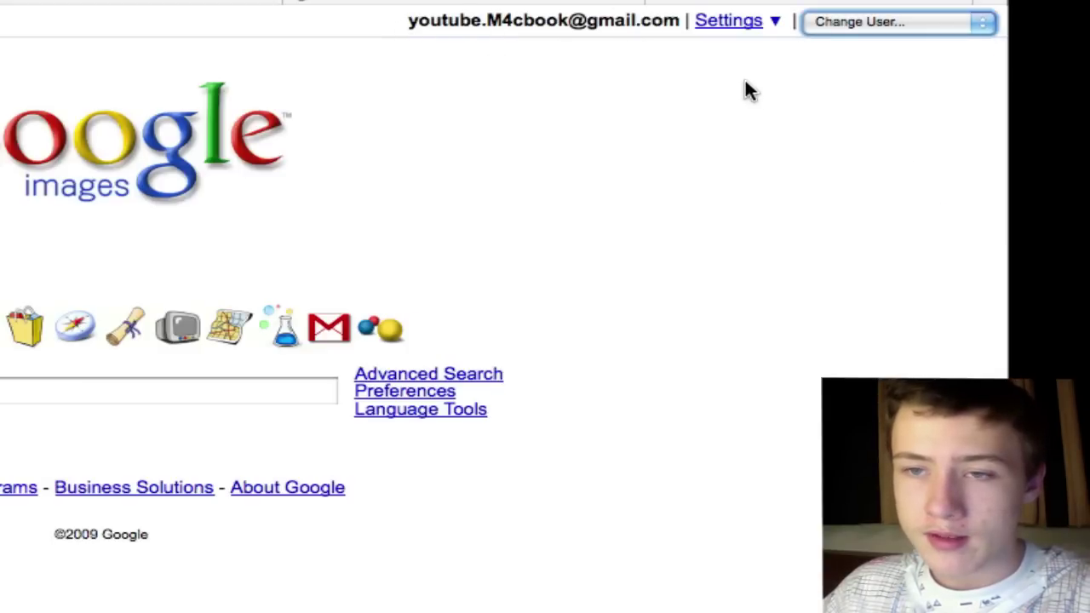
# Step: Bring back the user script manager, view the Google Ads Remover+ and Disable Text Ads scripts, and close the manager
pyautogui.press('F9')
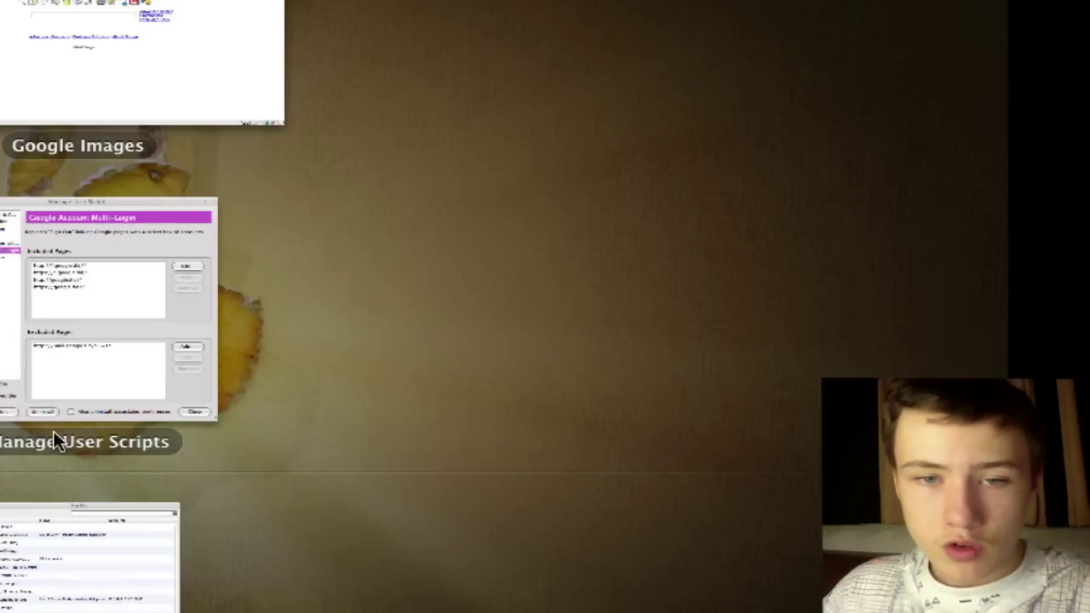
pyautogui.click(53, 431)
pyautogui.press('F9')
pyautogui.click(524, 226)
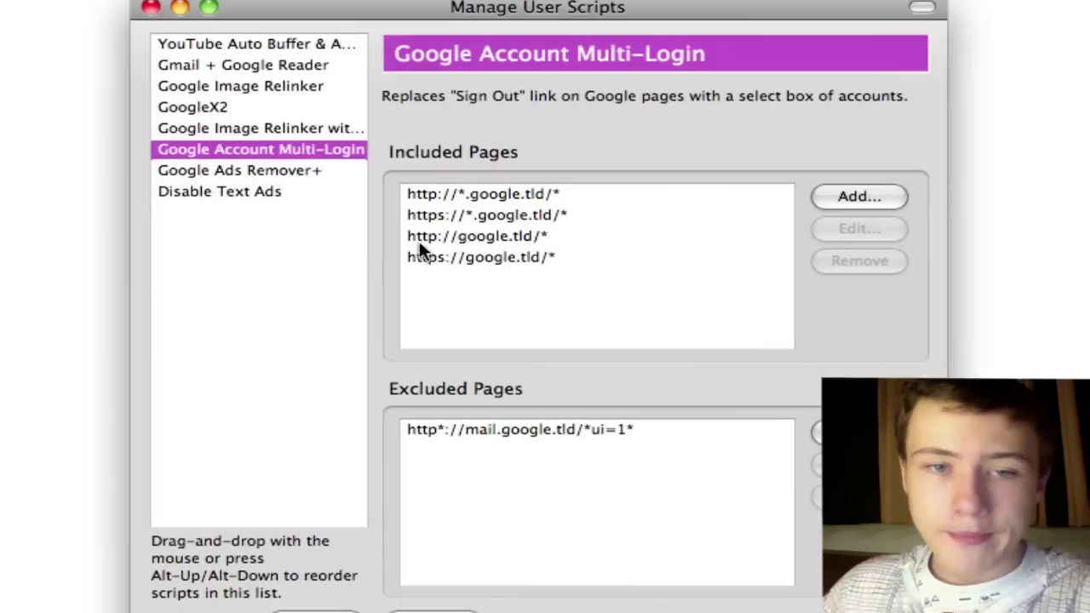
pyautogui.click(223, 171)
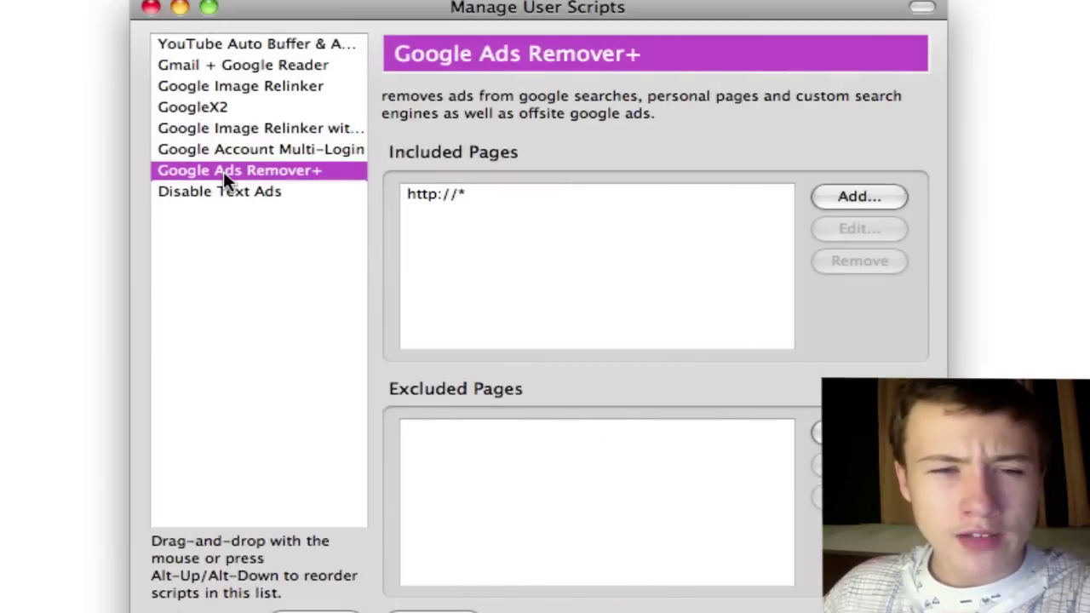
pyautogui.click(265, 191)
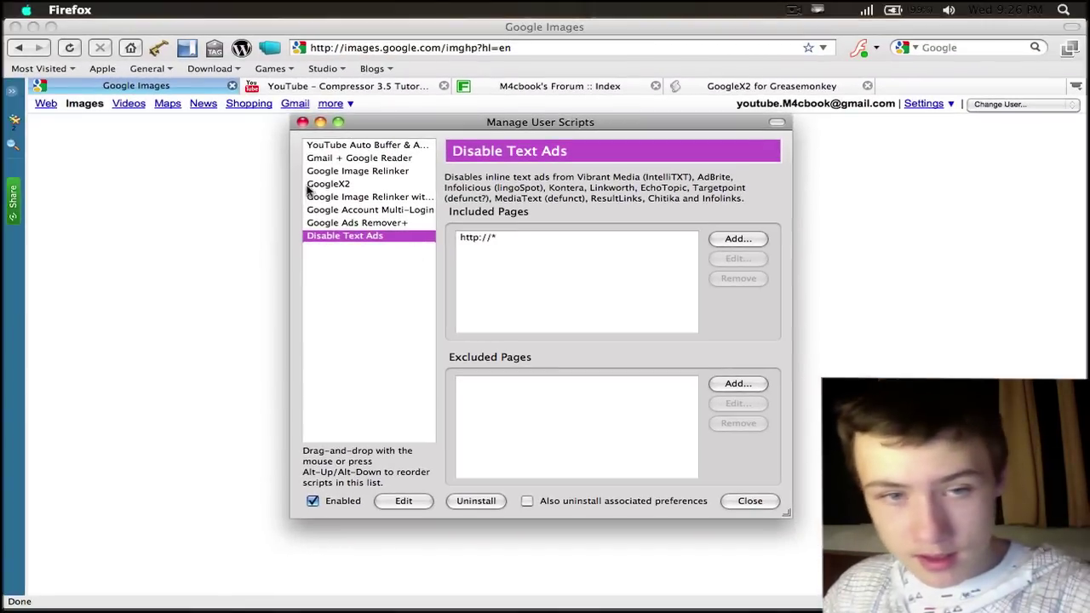
pyautogui.click(302, 121)
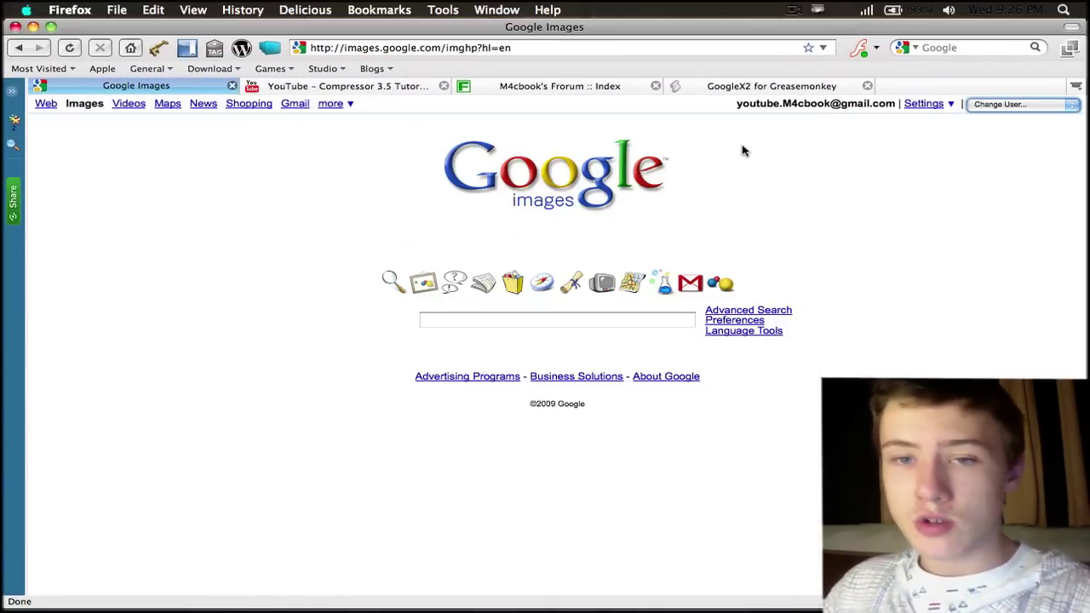
# Step: Switch to the GoogleX2 page, go to the userscripts.org home page, and search all scripts for "googlex"
pyautogui.click(754, 85)
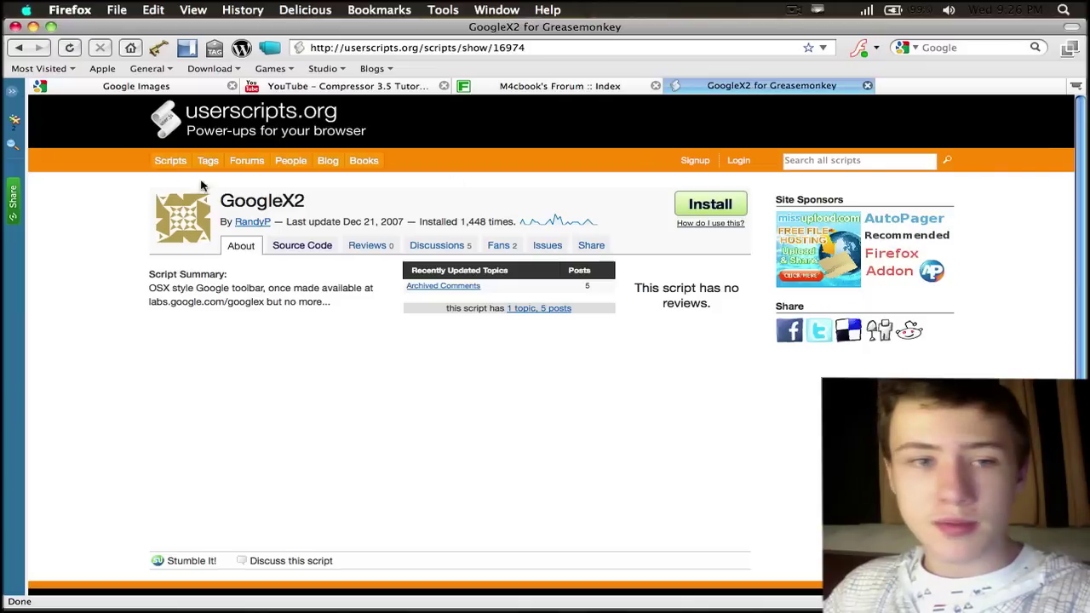
pyautogui.click(249, 113)
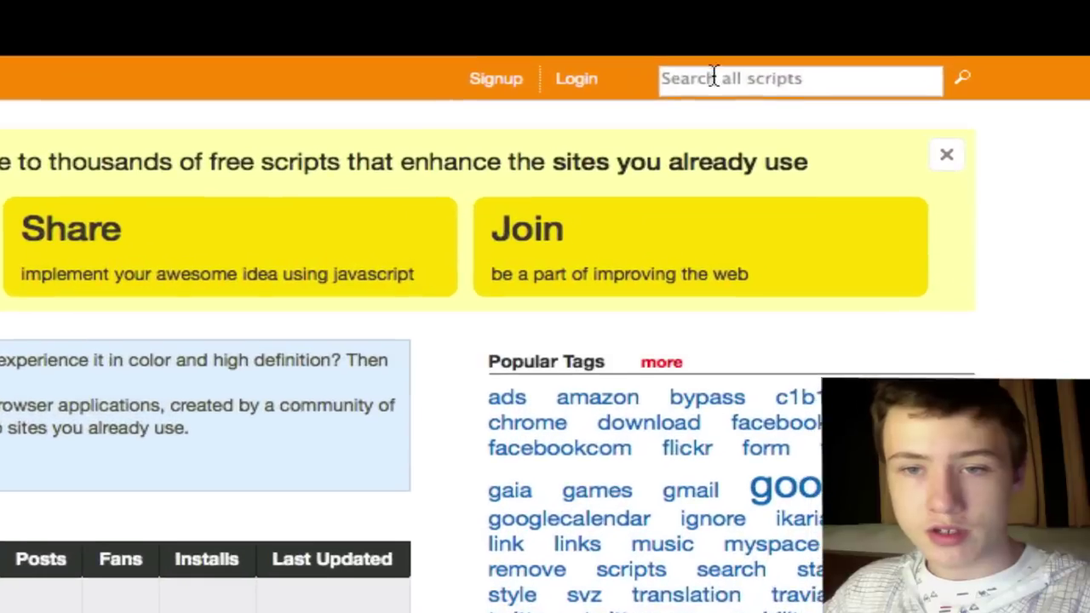
pyautogui.click(713, 78)
pyautogui.write('g')
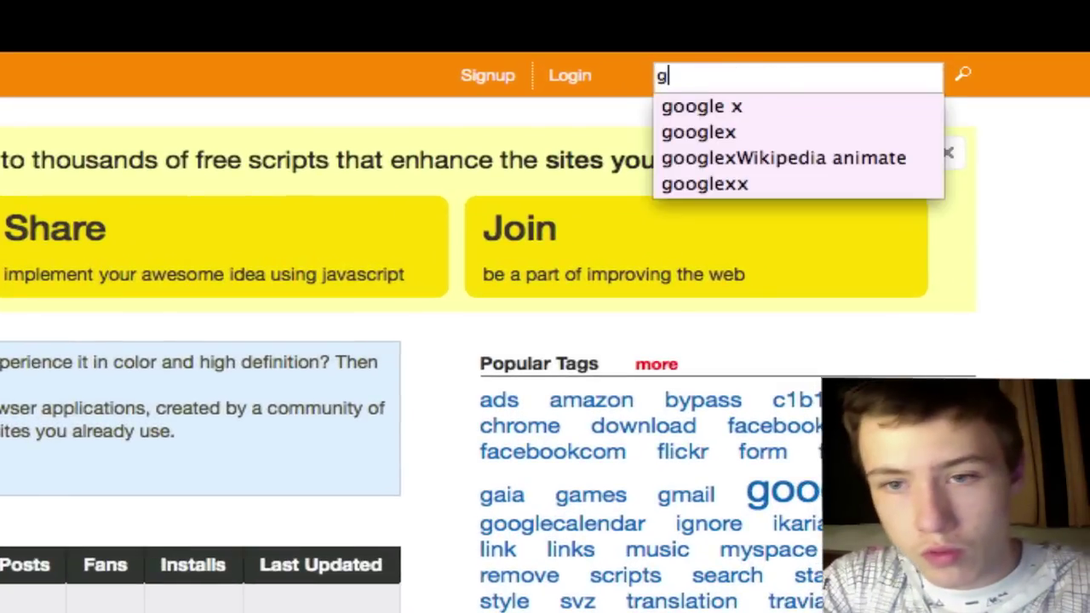
pyautogui.write('ooglex')
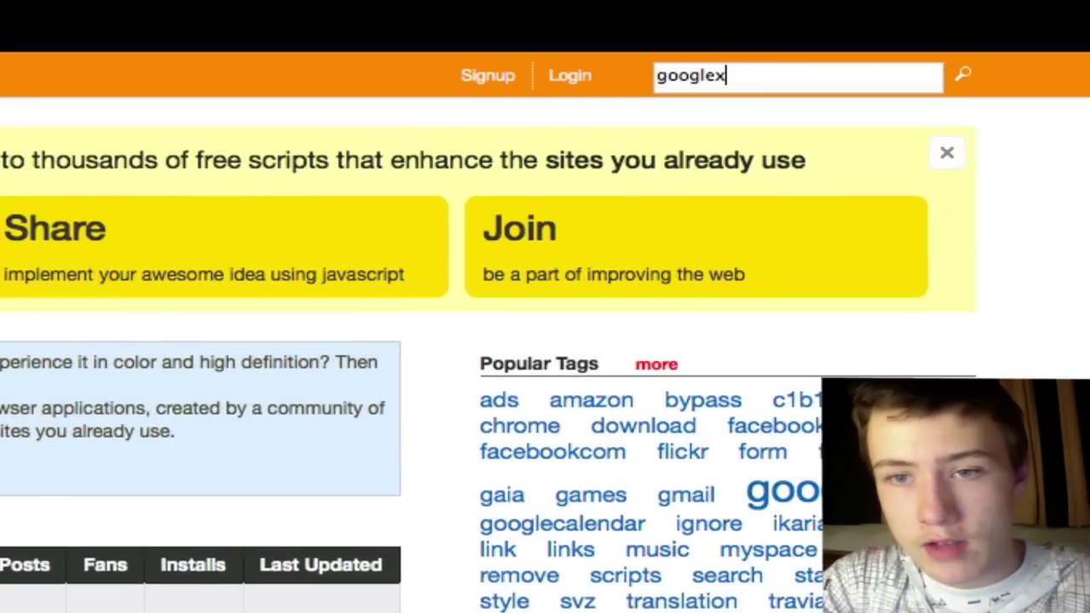
pyautogui.press('Return')
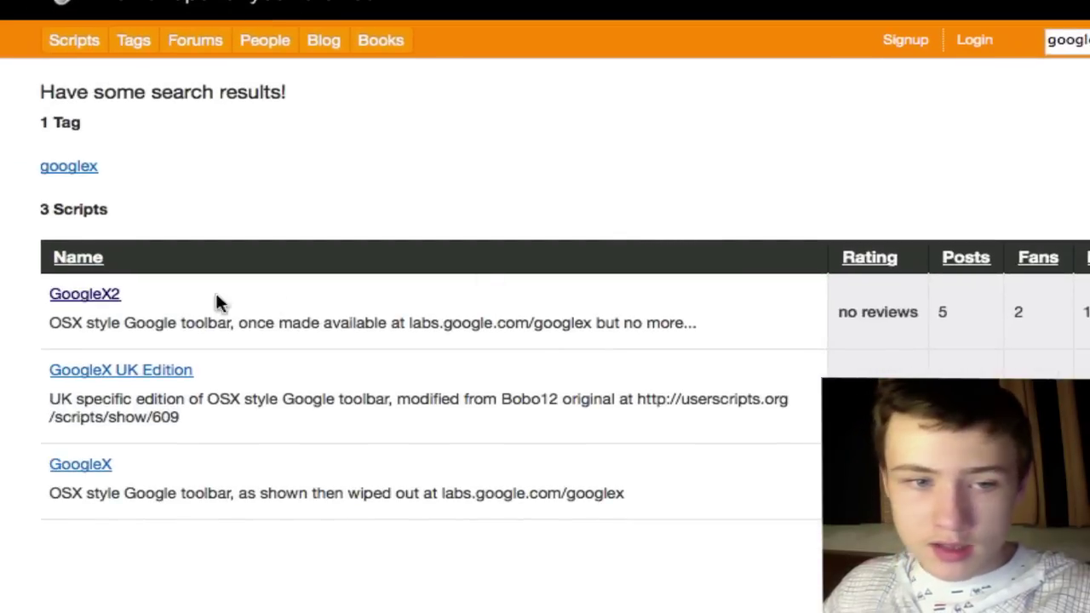
# Step: Open the GoogleX2 result, try to install the script, and go back from its source code to the script page
pyautogui.click(85, 293)
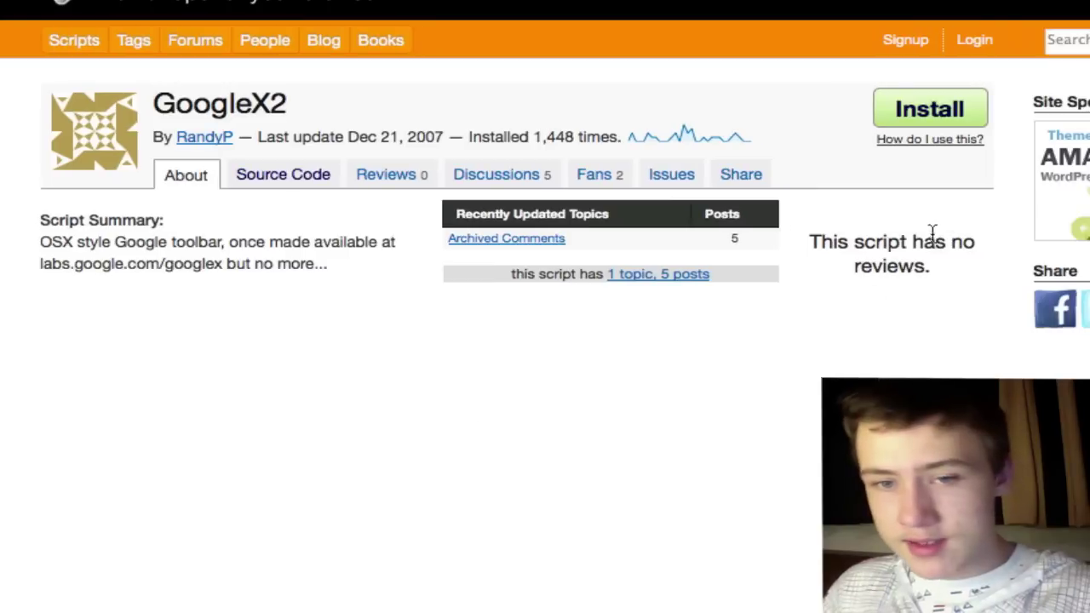
pyautogui.click(932, 110)
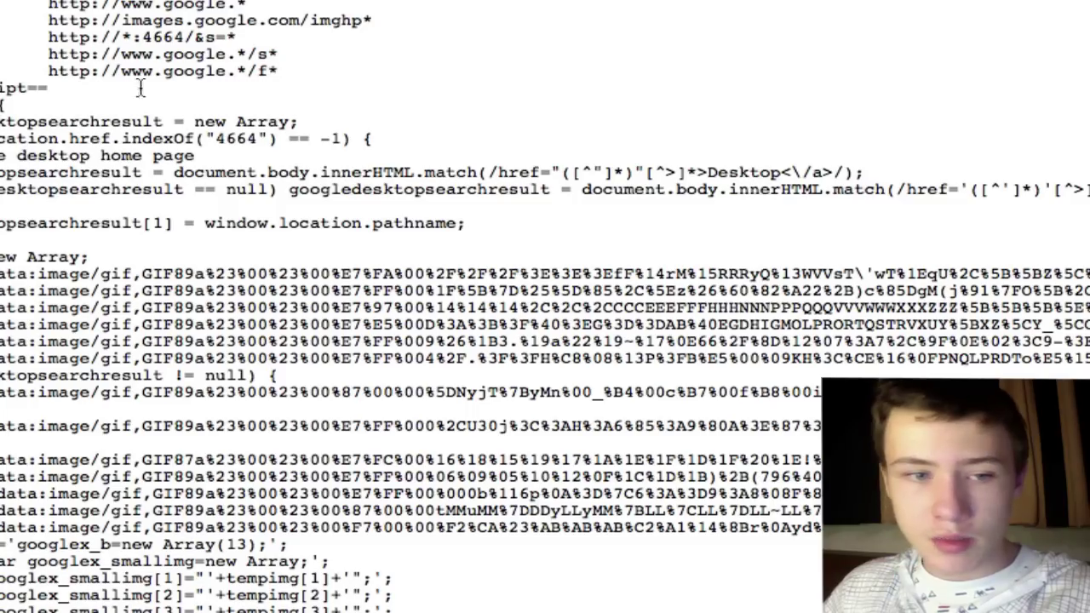
pyautogui.scroll(-15, 423, 267)
pyautogui.scroll(5, 429, 269)
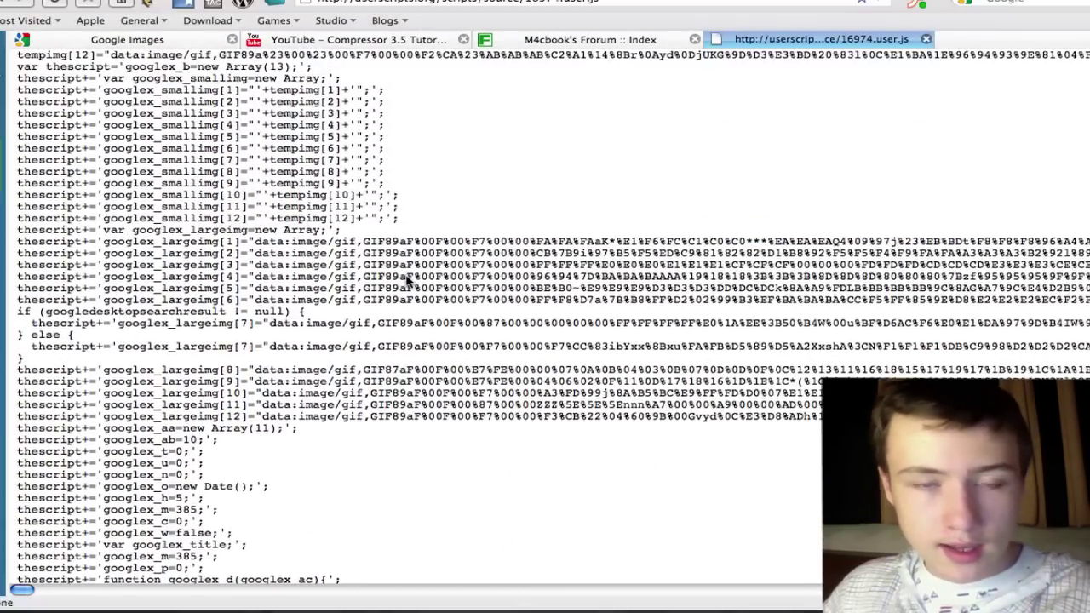
pyautogui.scroll(10, 407, 281)
pyautogui.click(3, 2)
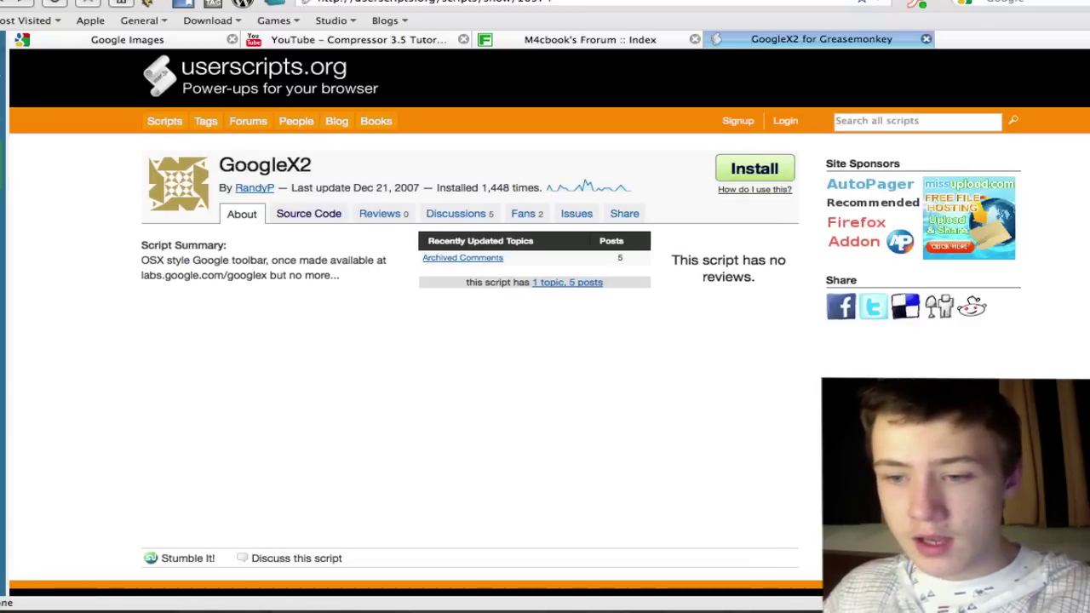
# Step: Start installing GoogleX2, show its script source from the install prompt, and close the source to return to the script page
pyautogui.click(756, 168)
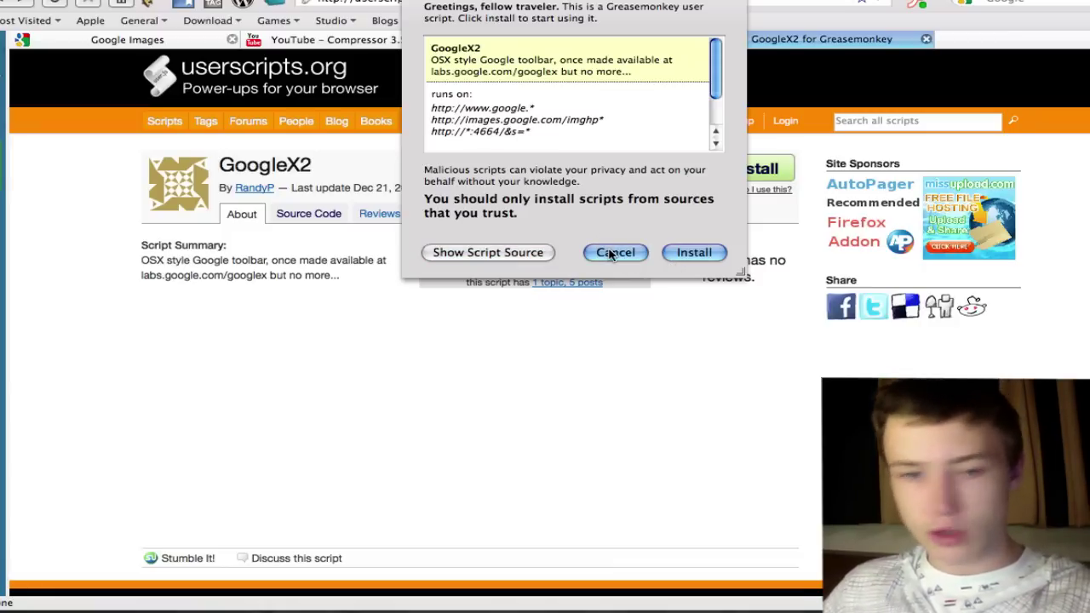
pyautogui.click(487, 252)
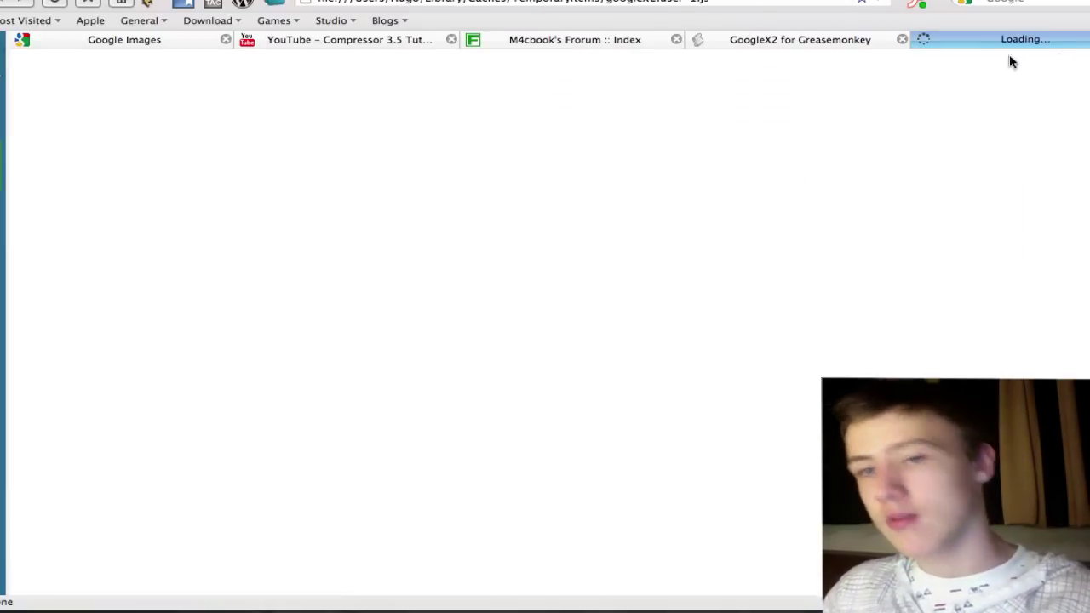
pyautogui.scroll(-3, 460, 298)
pyautogui.scroll(3, 493, 281)
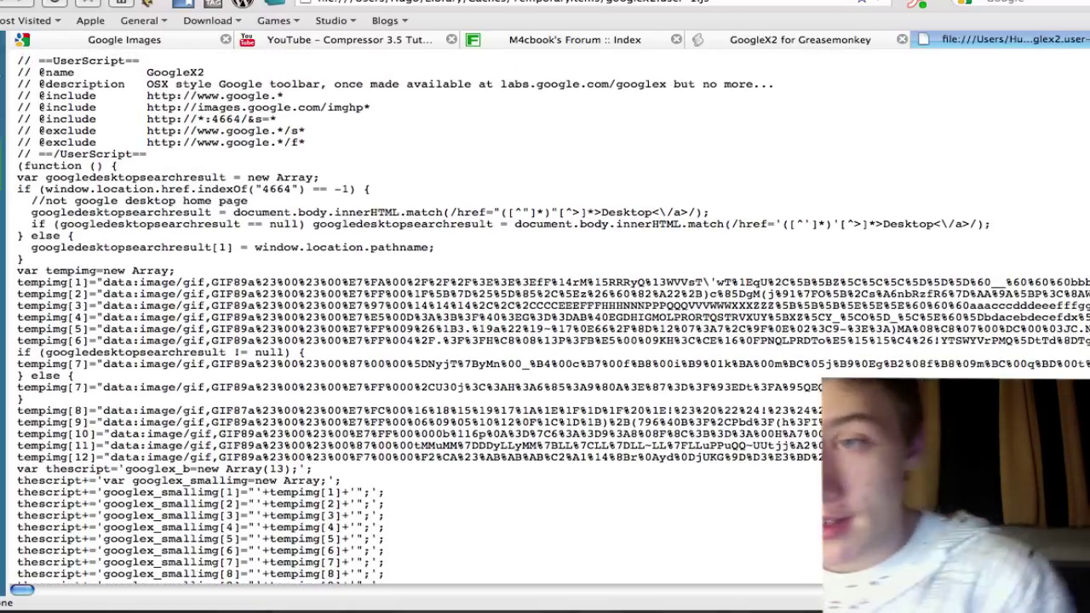
pyautogui.press('super+w')
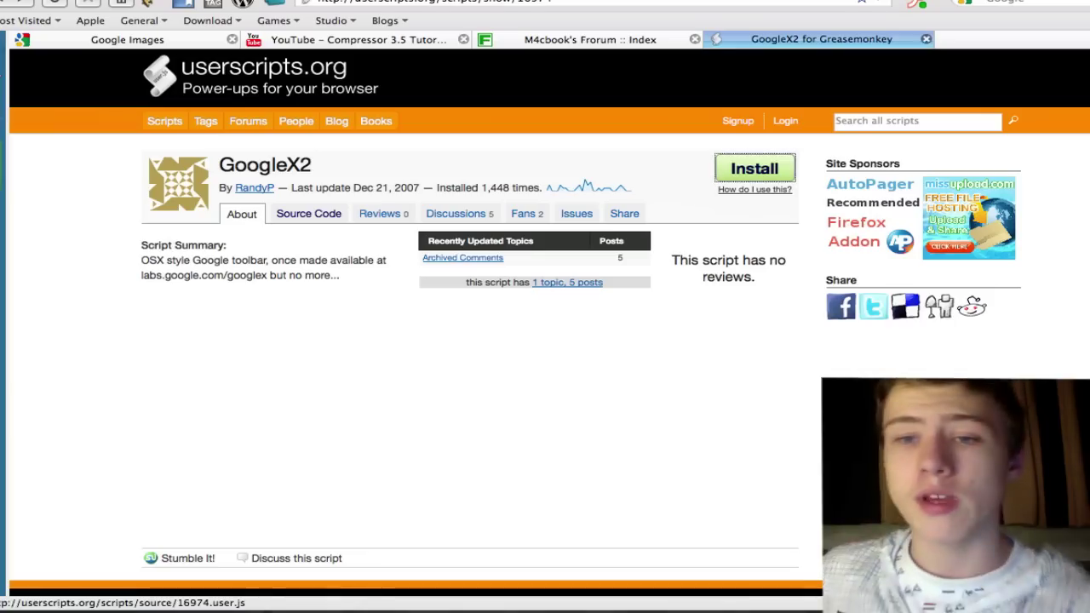
pyautogui.press('F9')
pyautogui.click(655, 226)
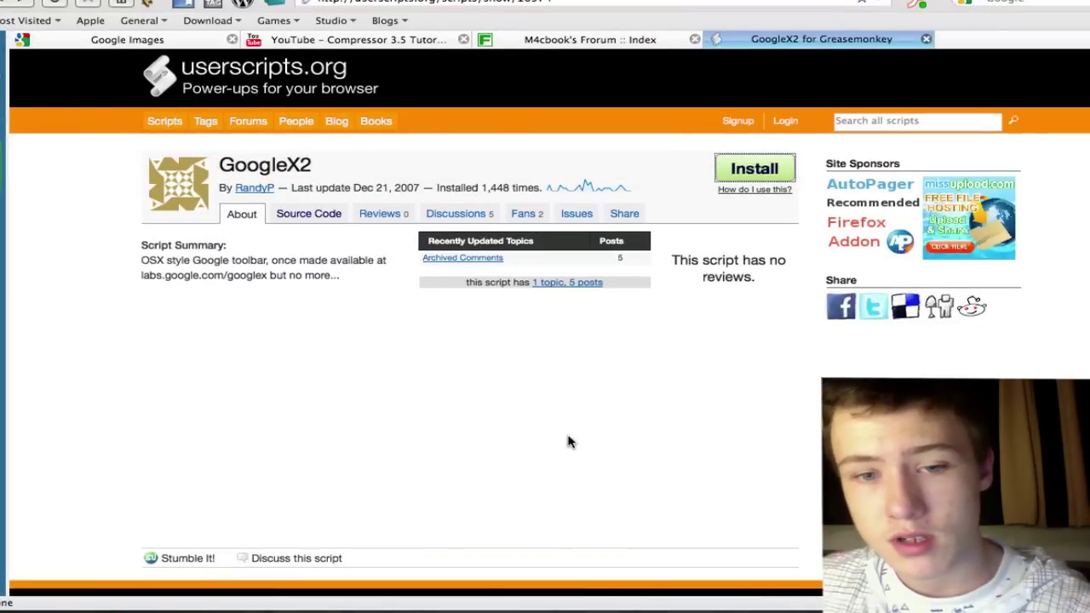